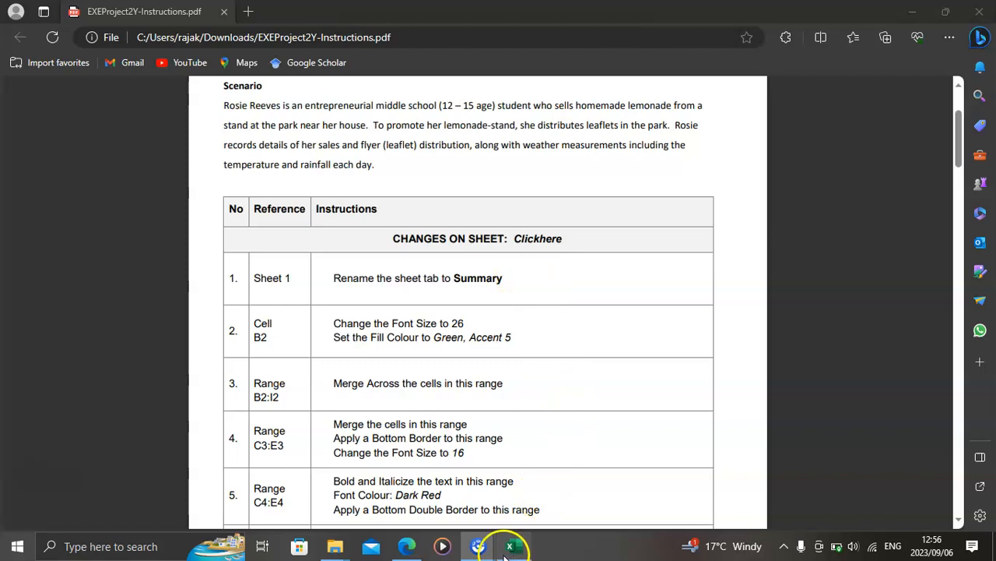
Step: Switch to the Excel workbook, show the Clickhere sheet and enable editing, checking the first instruction in the PDF
left_click(511, 546)
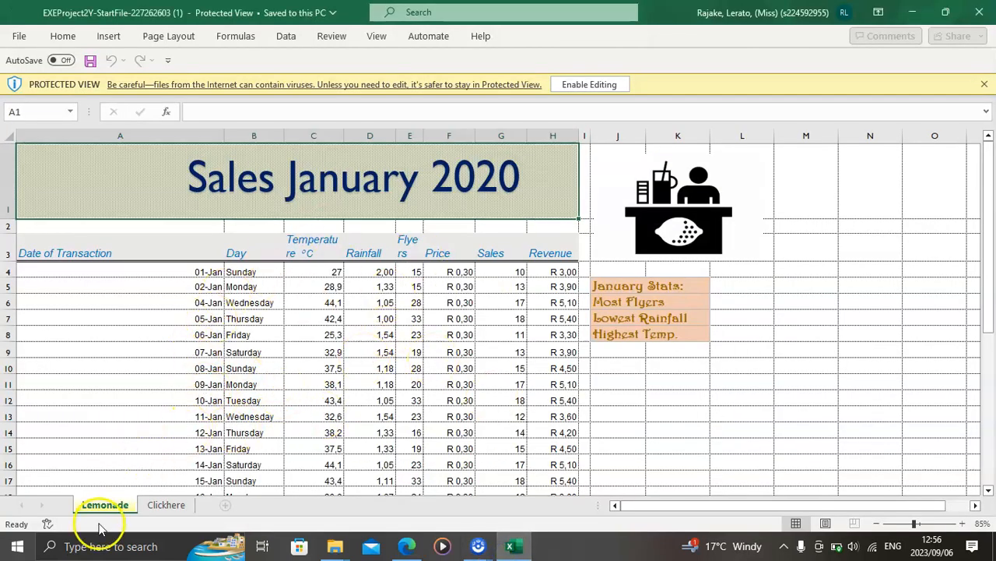
left_click(163, 506)
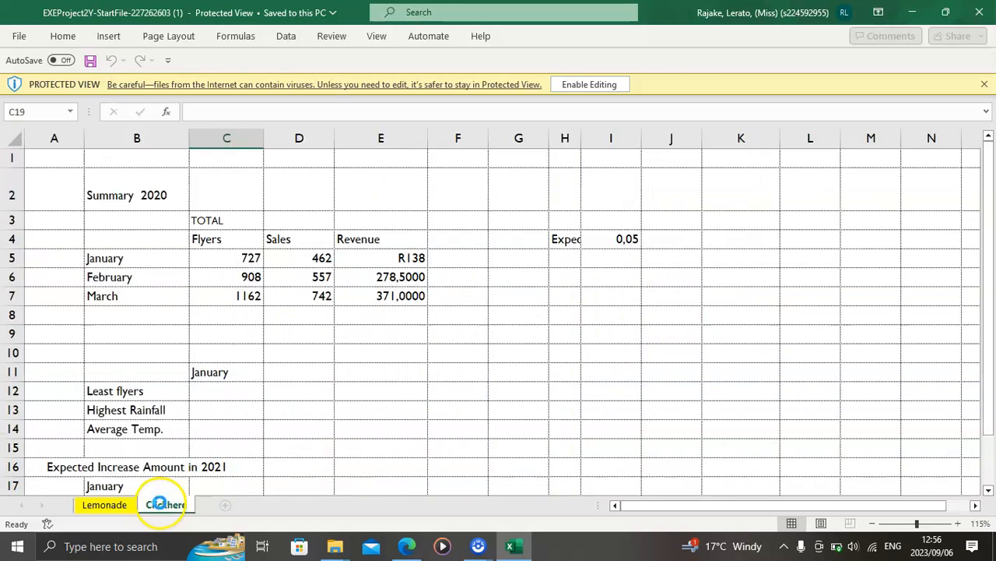
left_click(406, 546)
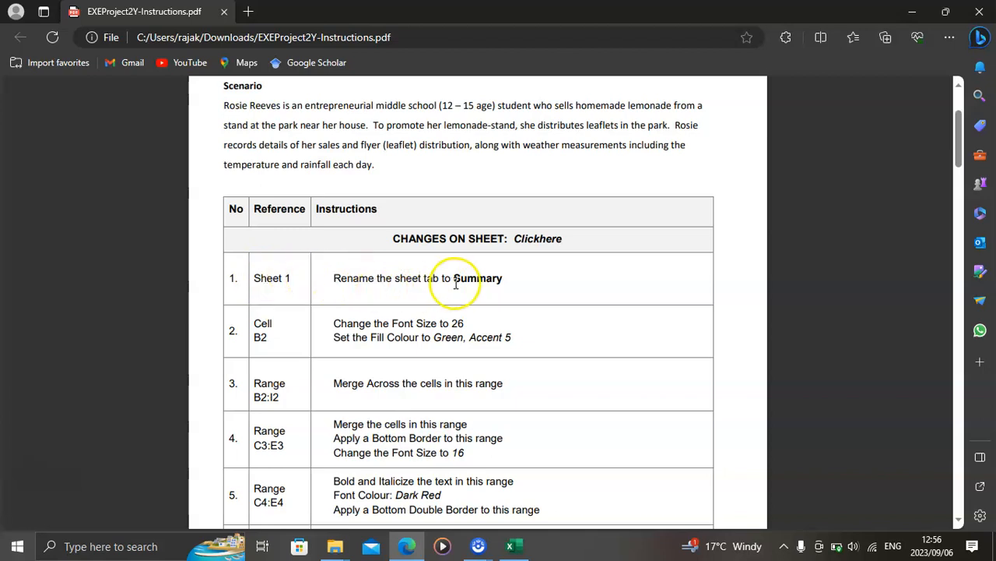
left_click(512, 546)
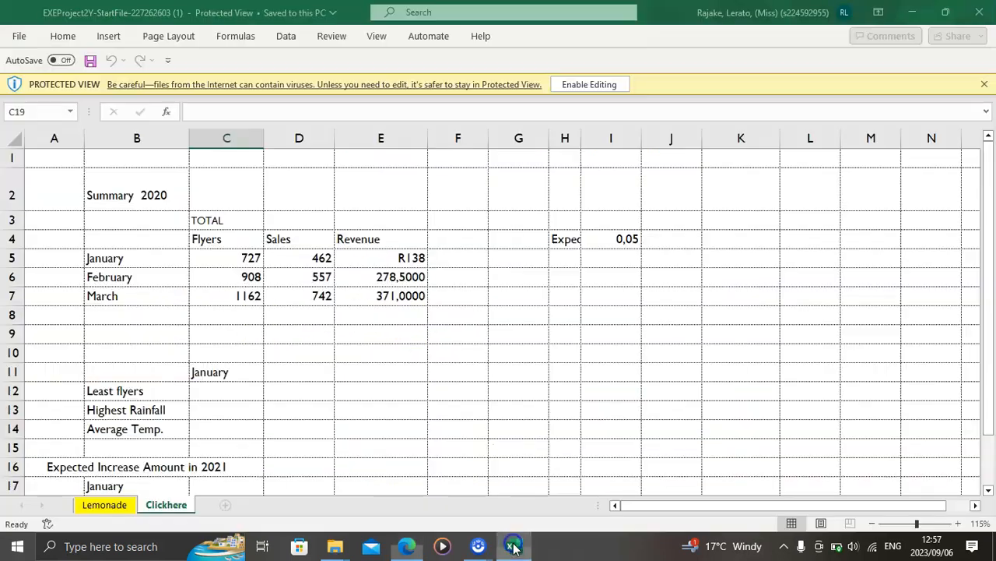
left_click(599, 85)
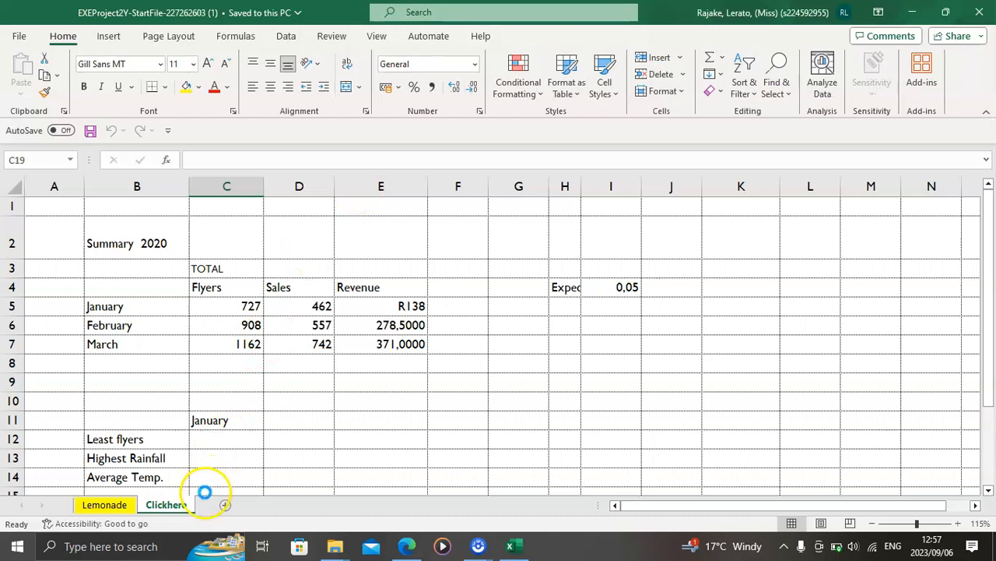
Step: Rename the Clickhere sheet as Summary
double_click(185, 506)
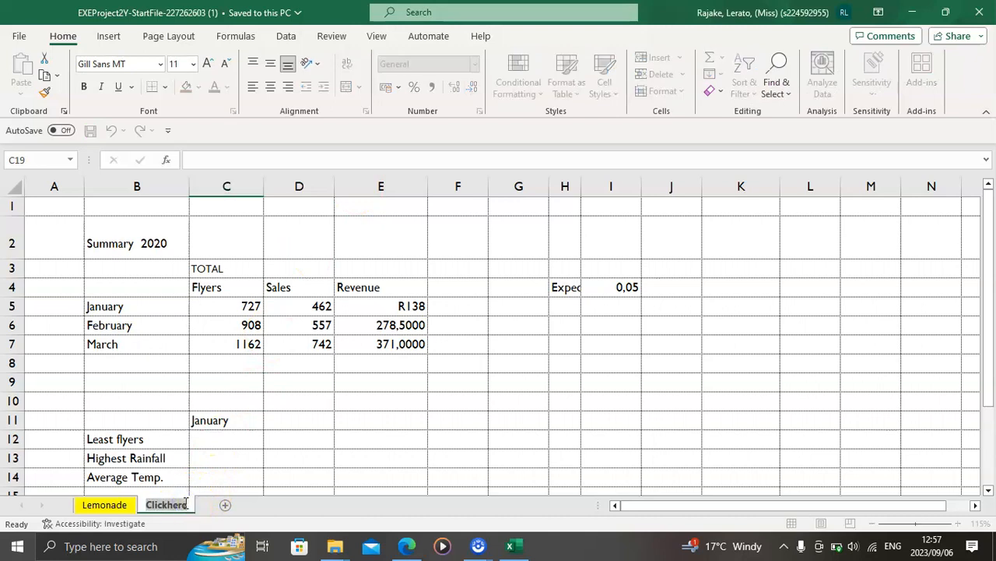
type("Su")
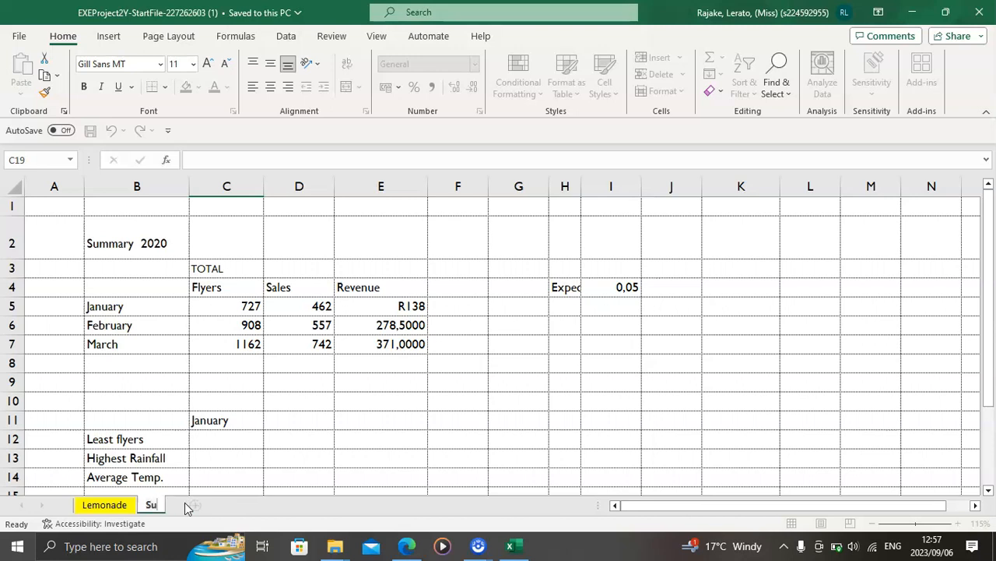
type("mmary")
key("Return")
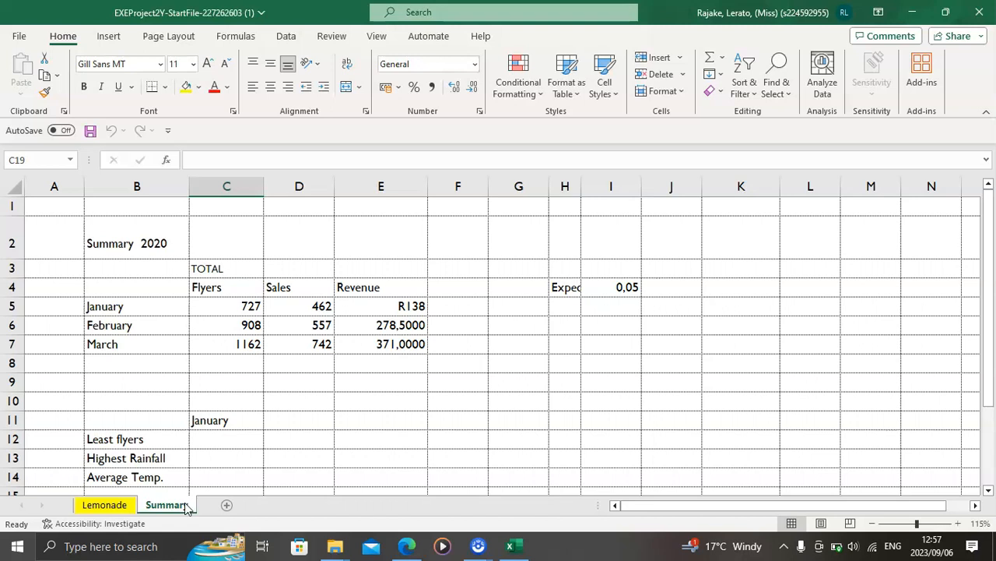
Step: Check instruction 2 in the PDF and set the font size of cell B2 on the Summary sheet to 26
left_click(408, 547)
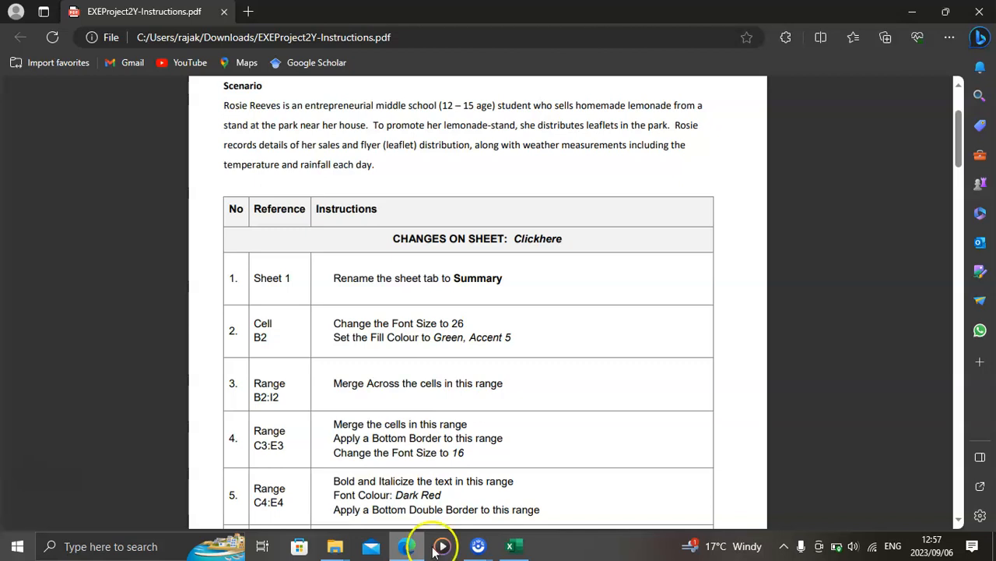
left_click(511, 546)
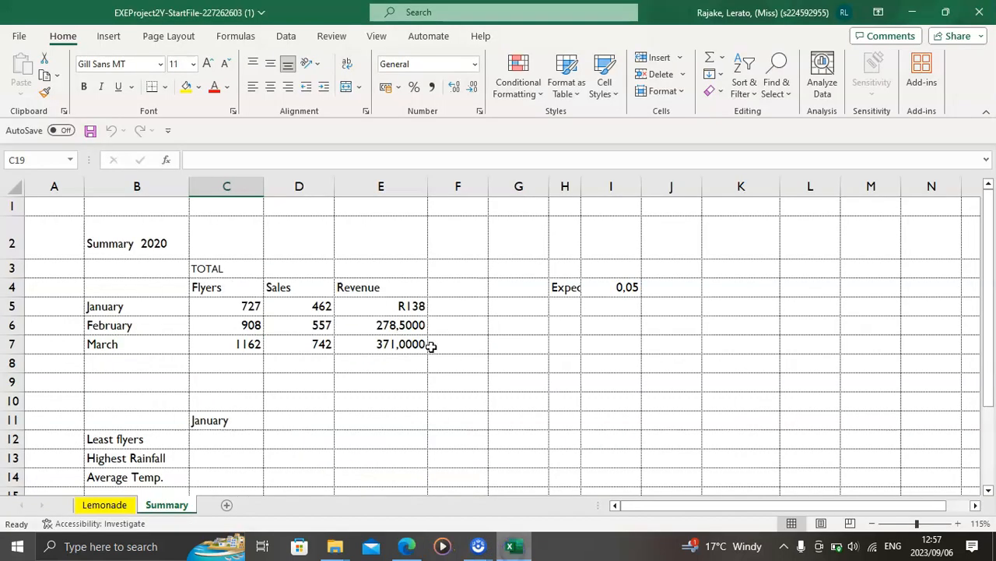
left_click(133, 243)
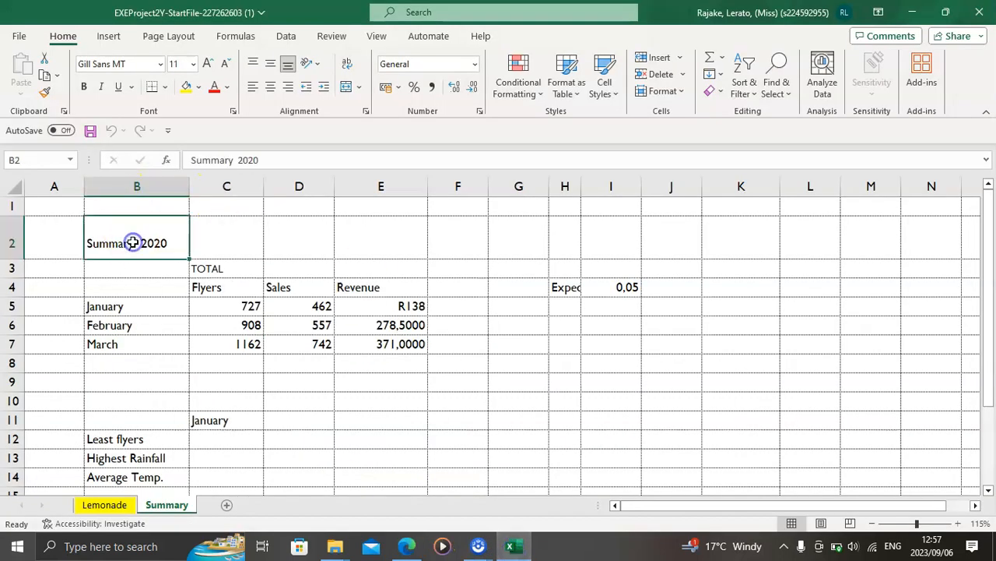
left_click(406, 546)
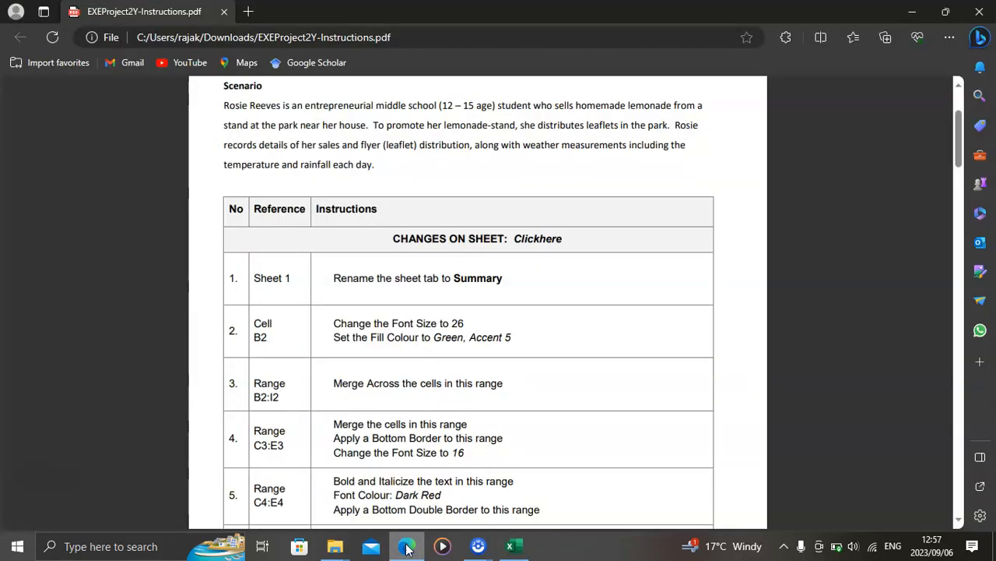
left_click(512, 547)
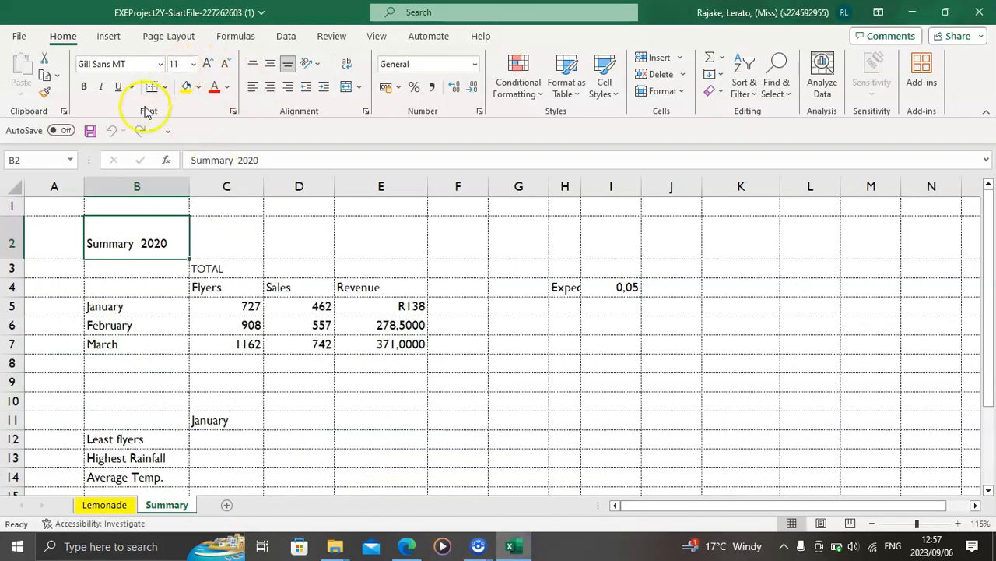
left_click(192, 65)
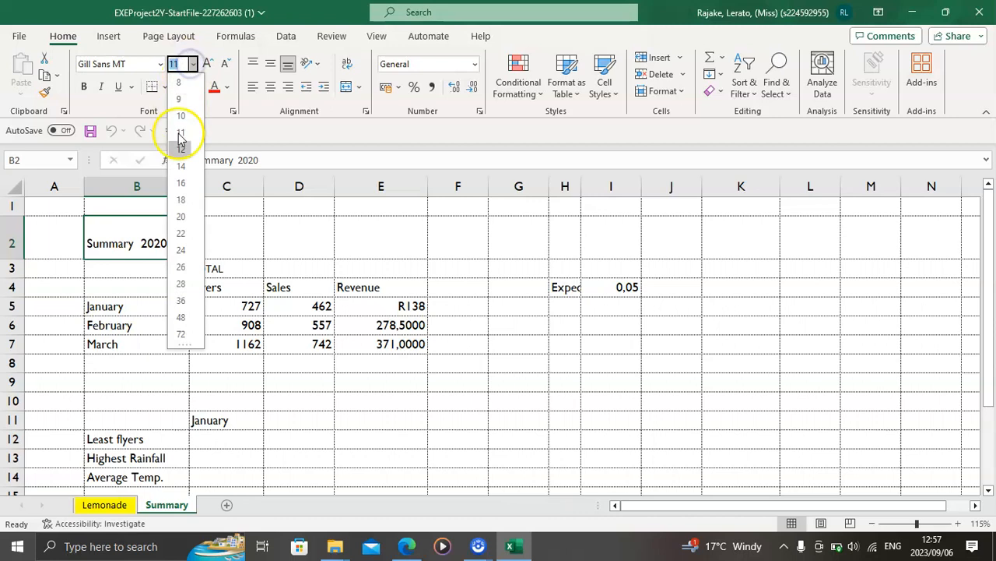
left_click(180, 267)
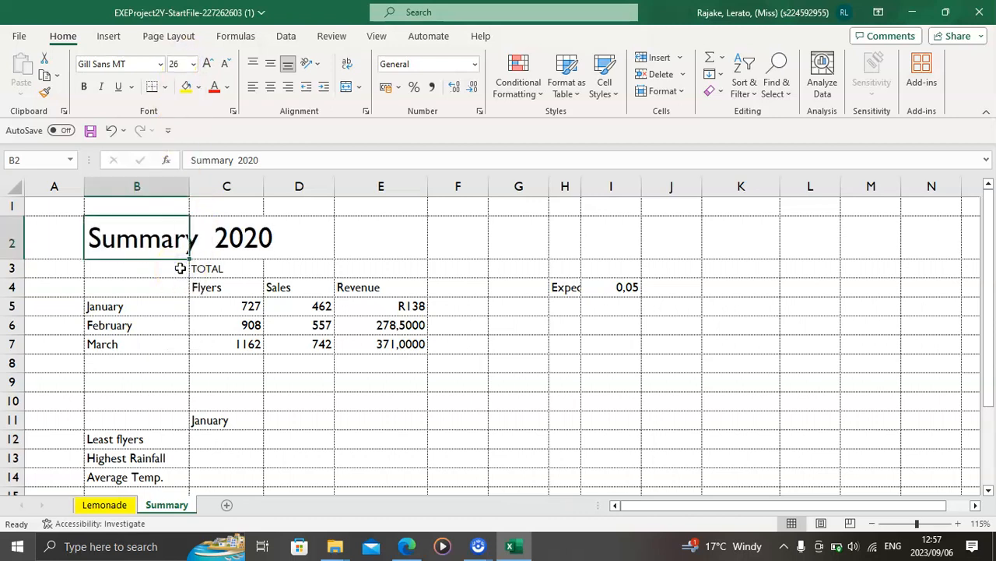
Step: Recheck the required fill in the PDF and fill cell B2 with Green, Accent 5
left_click(409, 547)
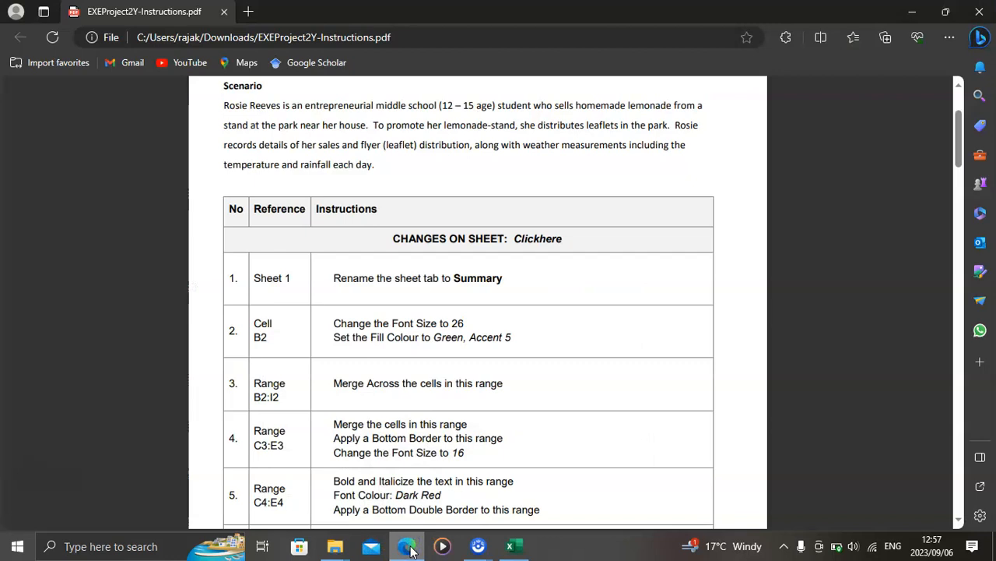
left_click(511, 548)
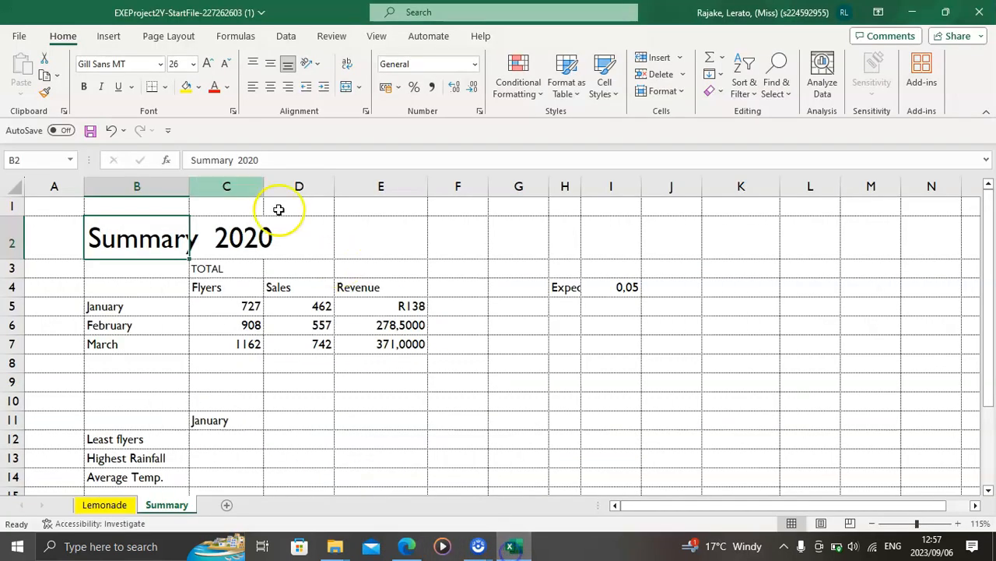
left_click(201, 91)
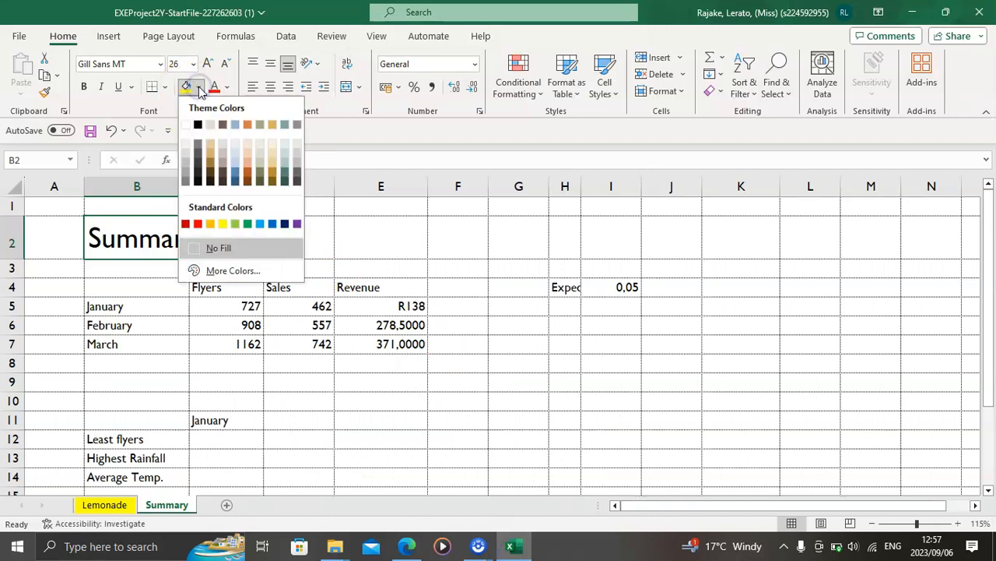
left_click(284, 126)
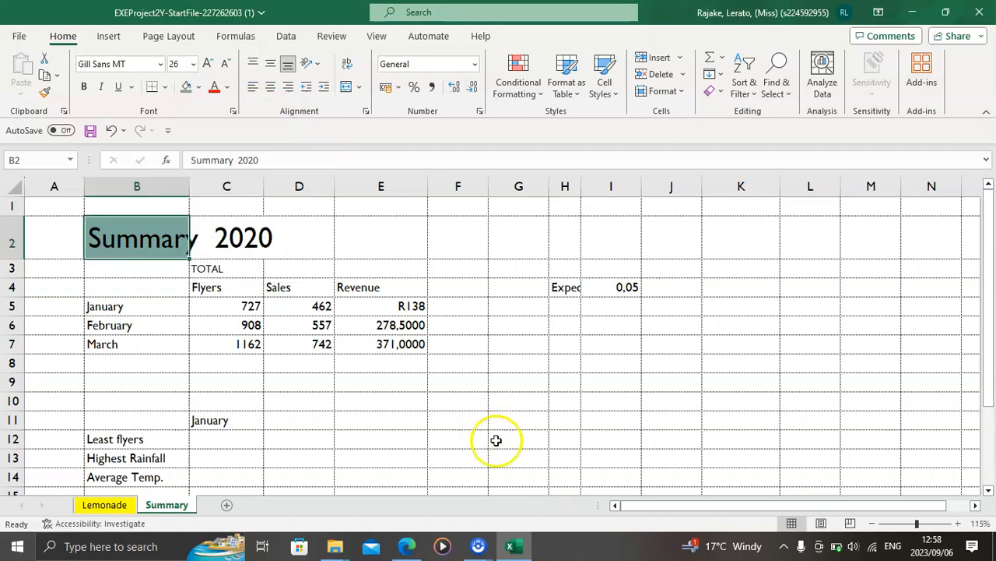
Step: Copy the reference B2:I2 from instruction 3 in the PDF and apply Merge Across to that range in Excel
left_click(406, 545)
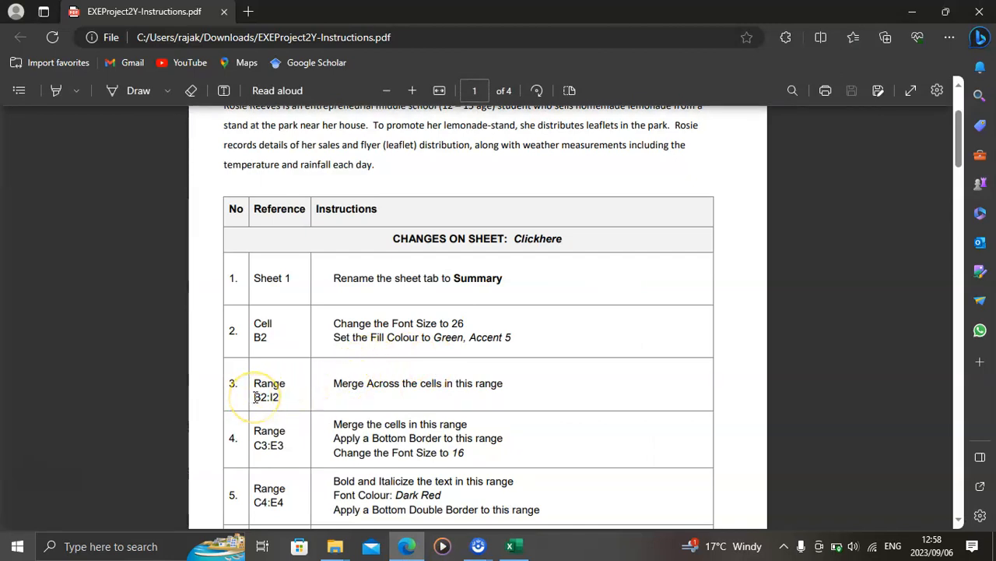
left_click_drag(255, 397, 279, 397)
key("ctrl+c")
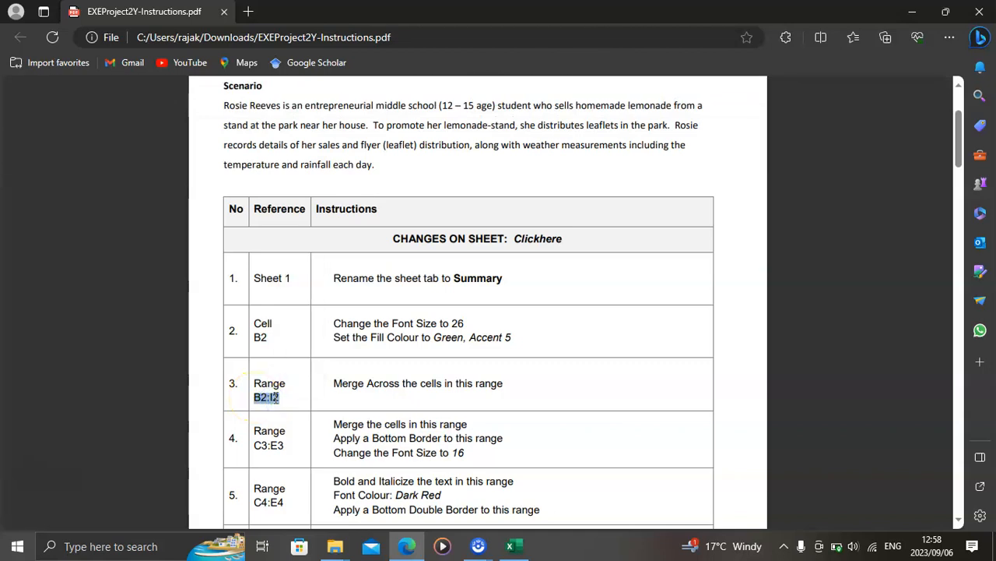
left_click(512, 545)
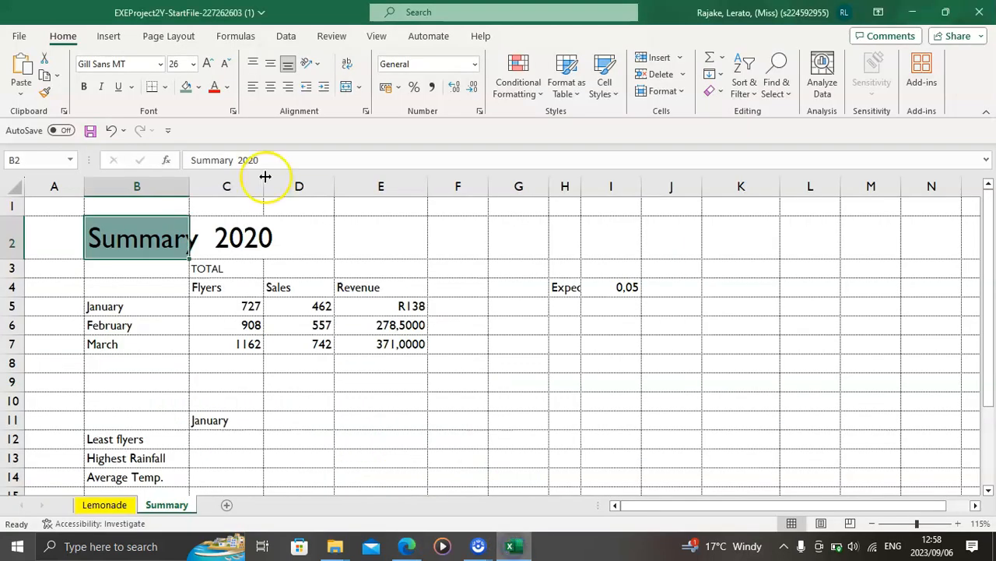
key("ctrl+v")
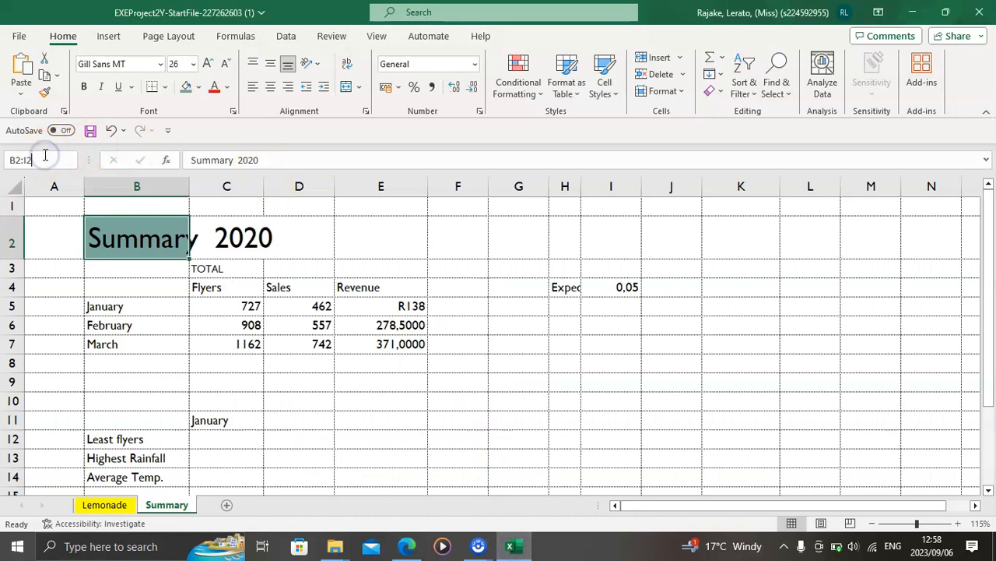
key("Return")
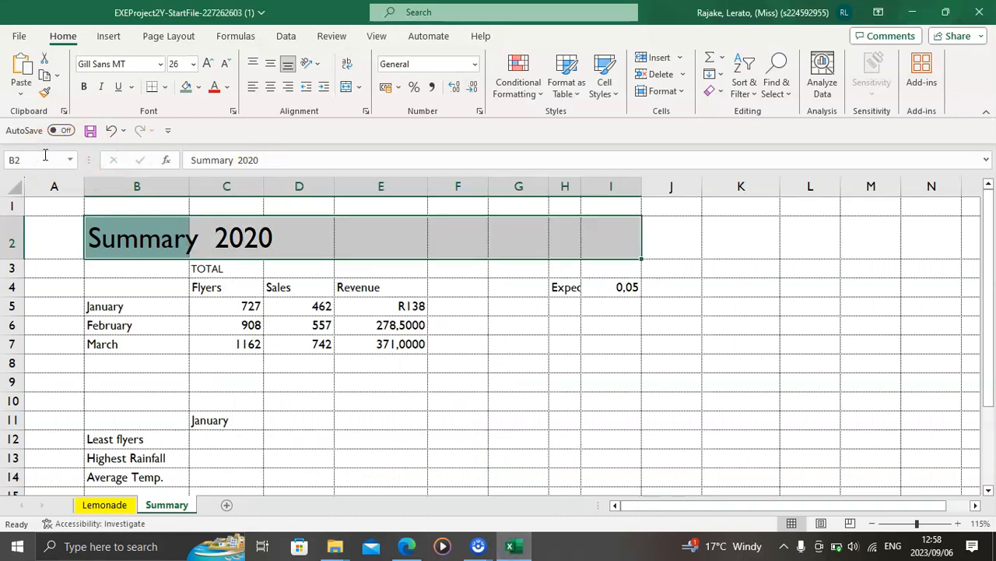
left_click(362, 88)
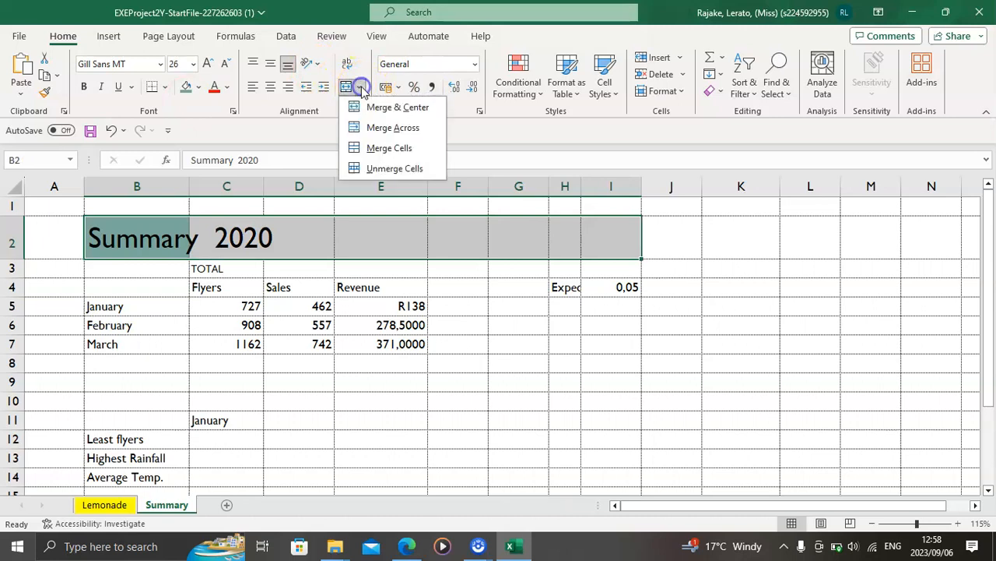
left_click(391, 128)
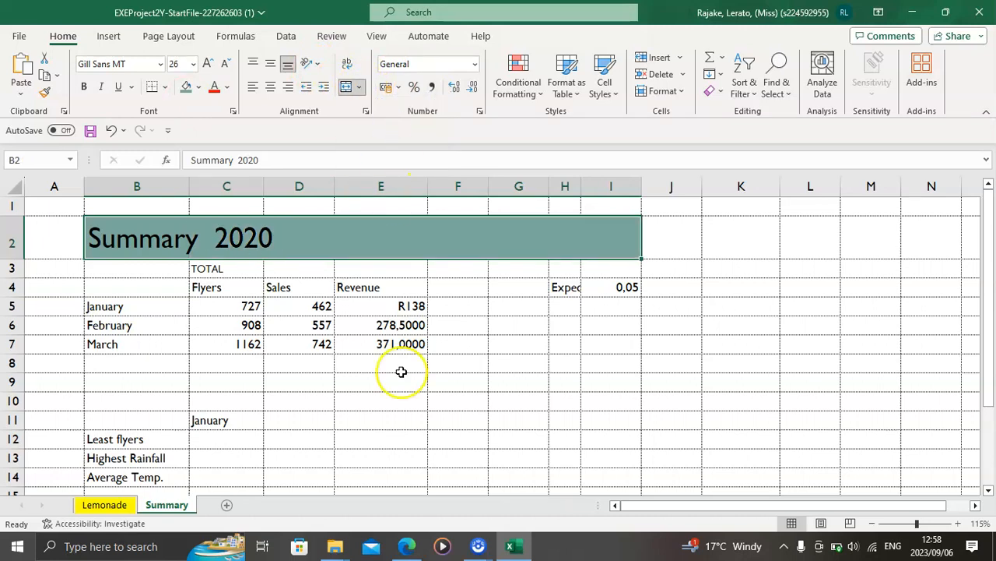
Step: Copy the reference C3:E3 from instruction 4 in the PDF and merge the cells of that range in Excel
left_click(403, 547)
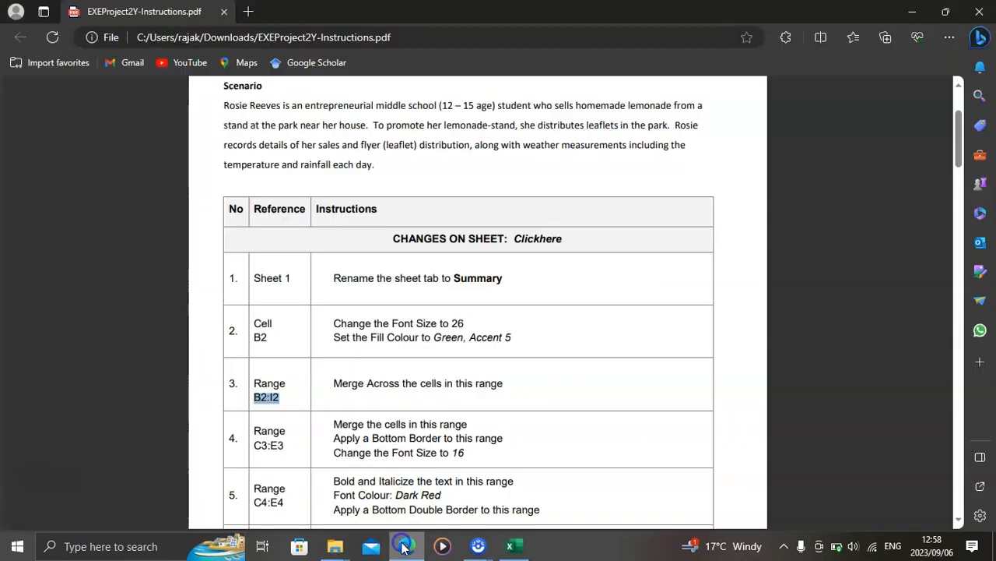
scroll(352, 422, "down", 1)
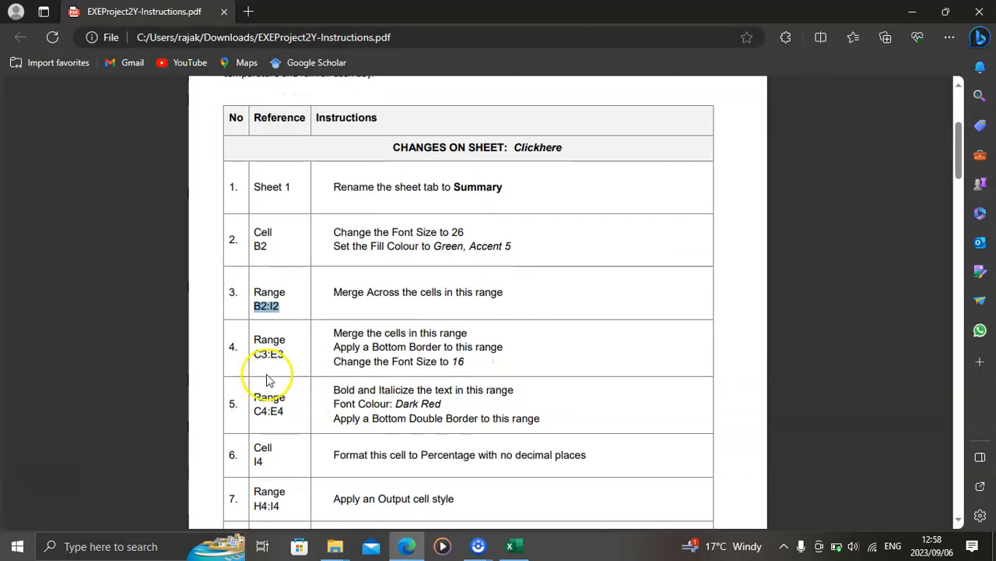
left_click(254, 354)
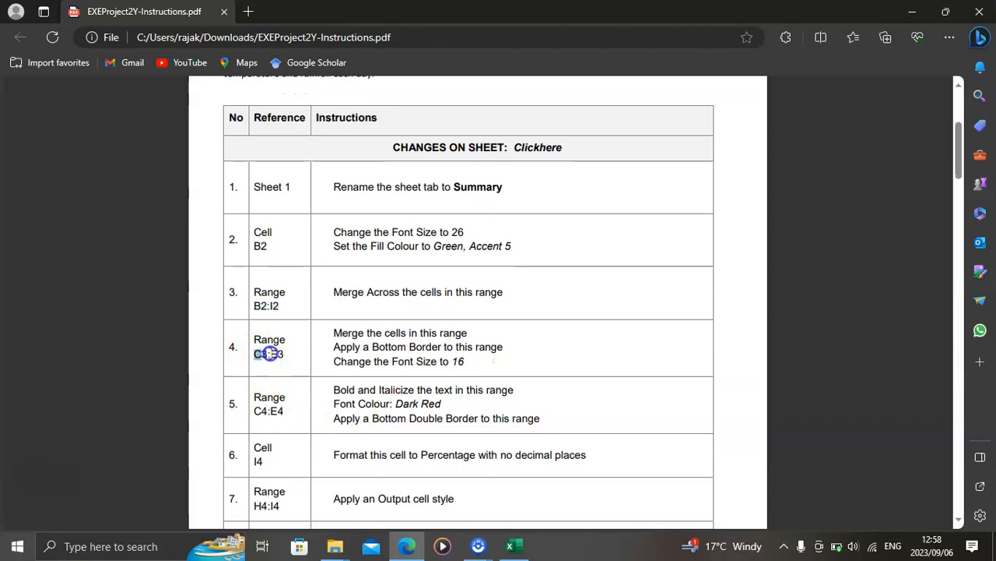
left_click_drag(283, 359, 284, 359)
key("ctrl+c")
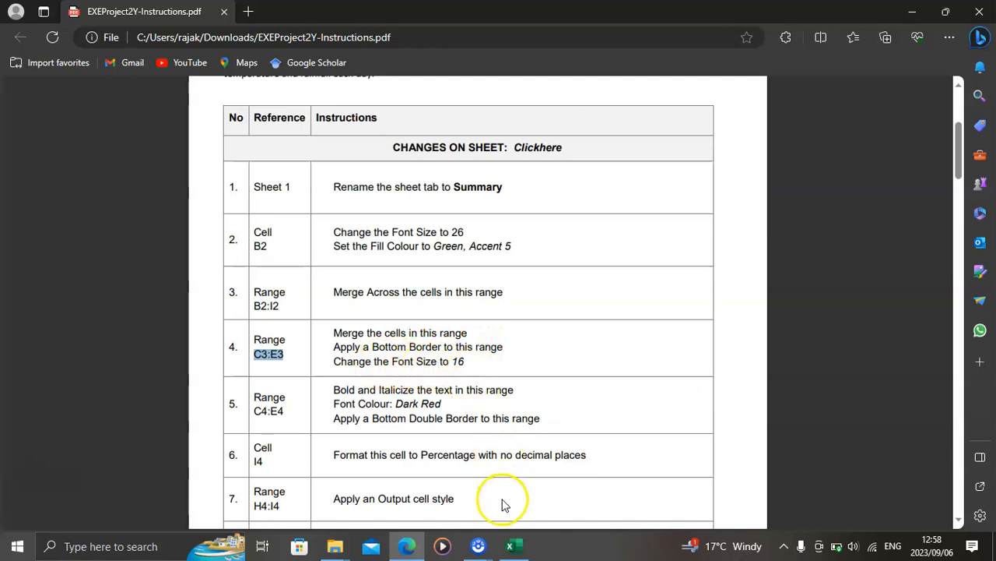
left_click(510, 546)
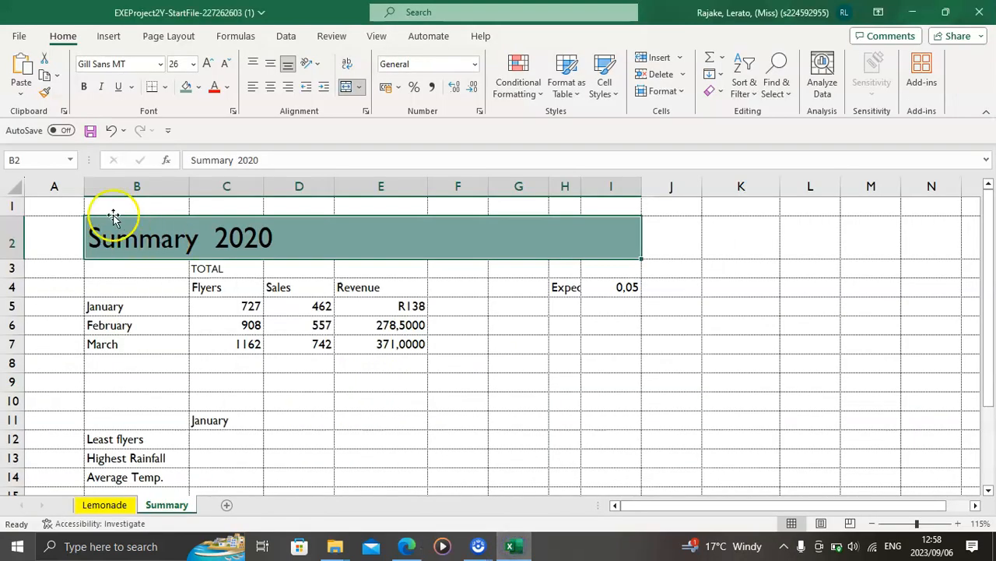
type("C3:E3")
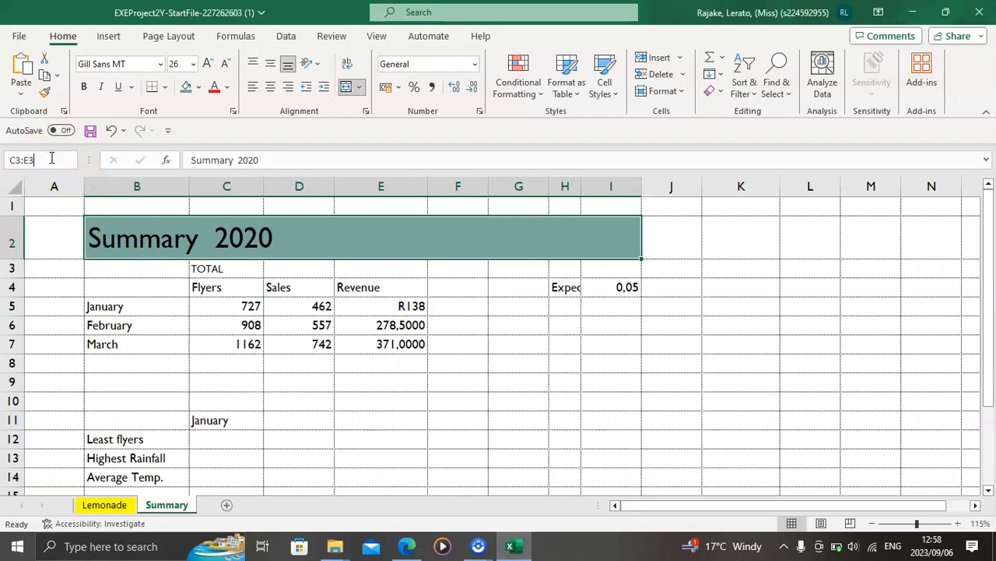
key("Return")
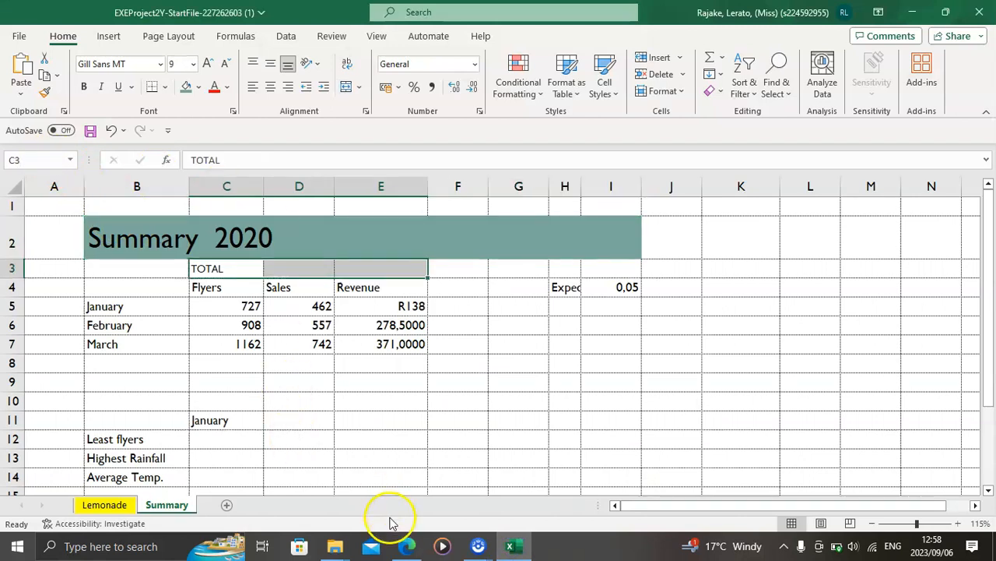
left_click(406, 546)
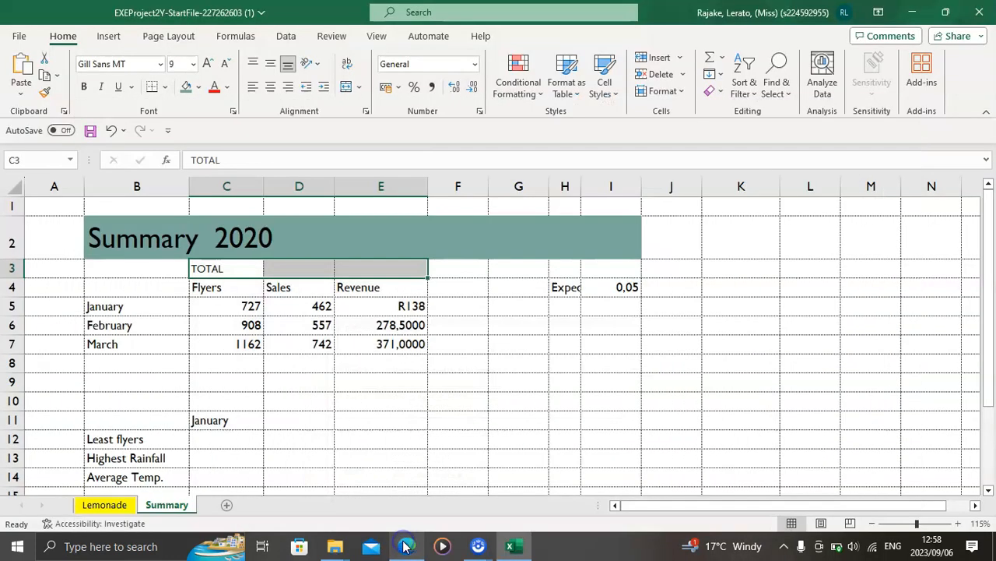
left_click(406, 546)
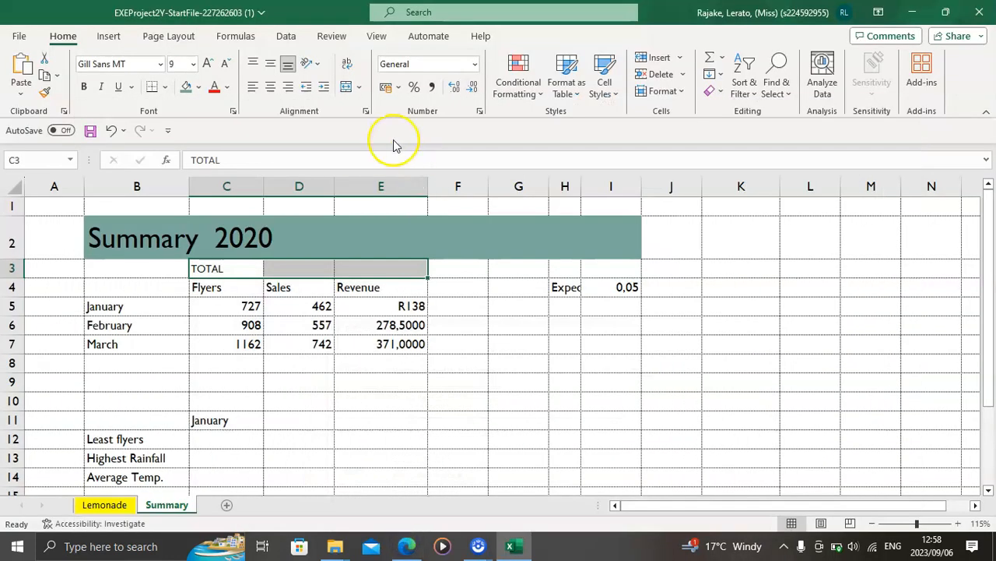
left_click(359, 87)
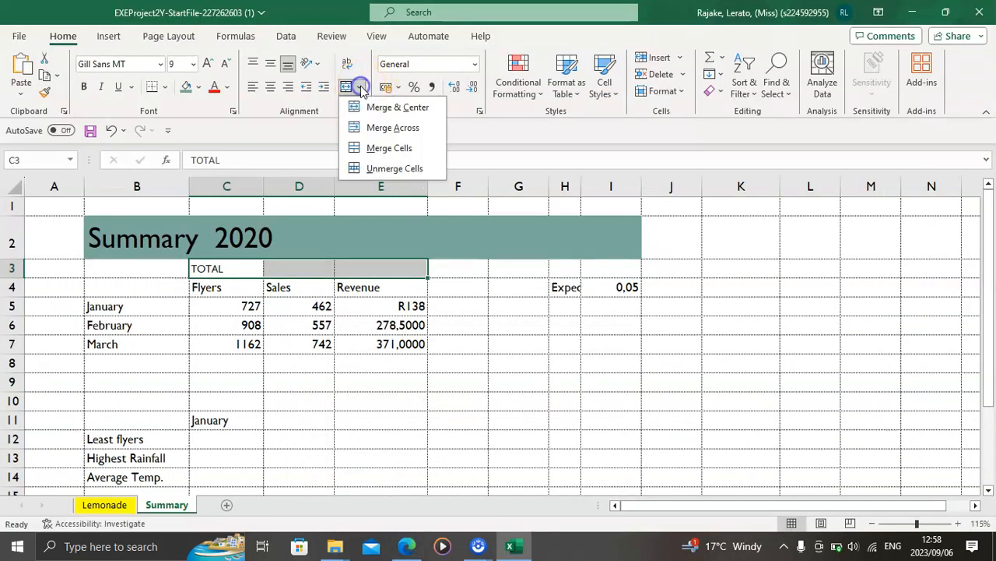
left_click(380, 148)
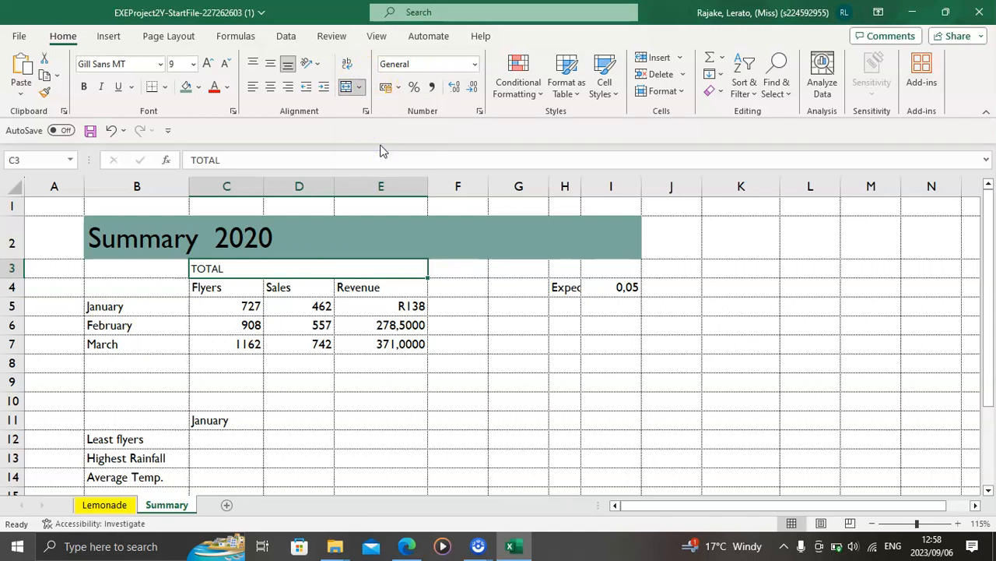
Step: Apply a bottom border to the merged TOTAL cell C3:E3 and set its font size to 16, rechecking instruction 4 in the PDF
left_click(166, 87)
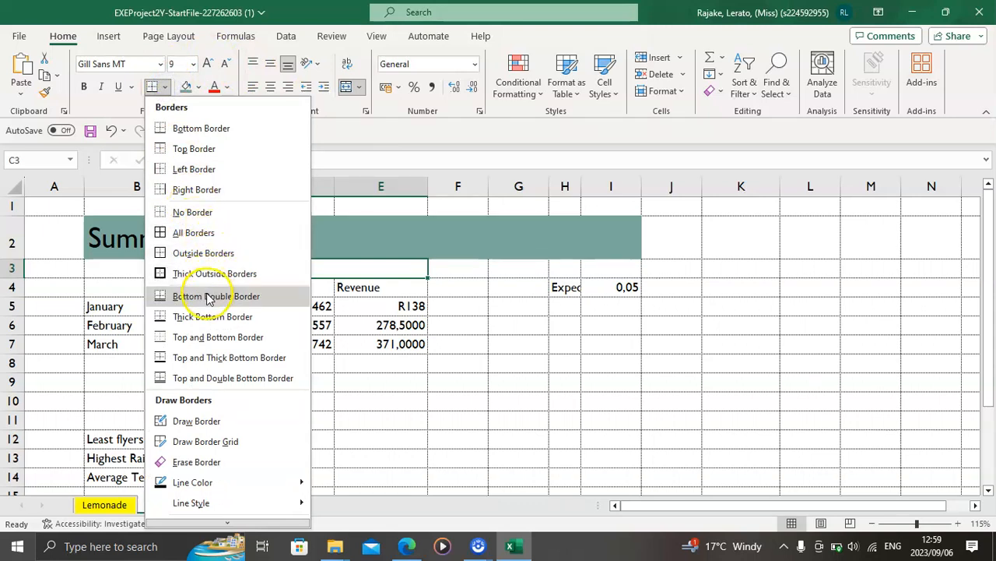
left_click(224, 128)
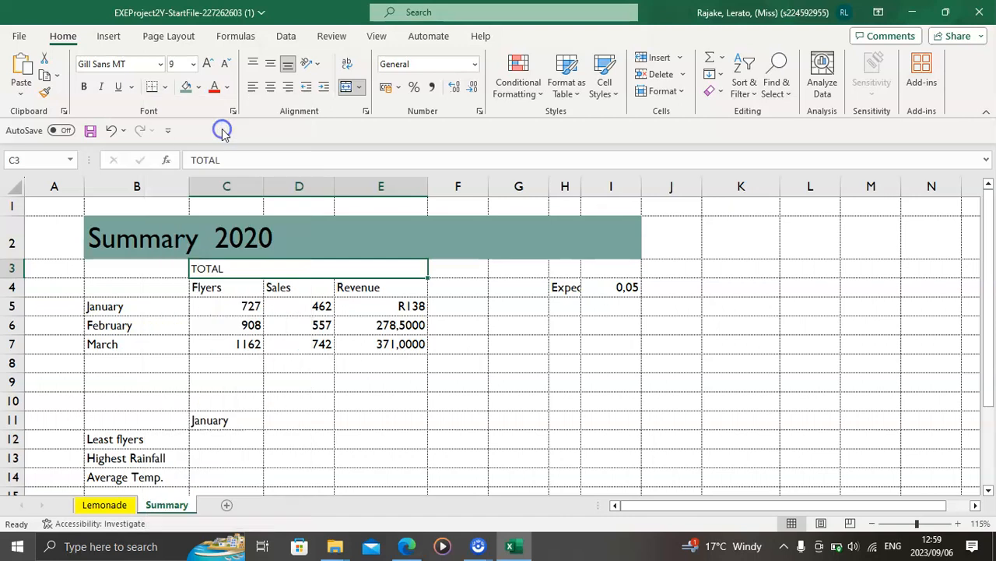
left_click(421, 553)
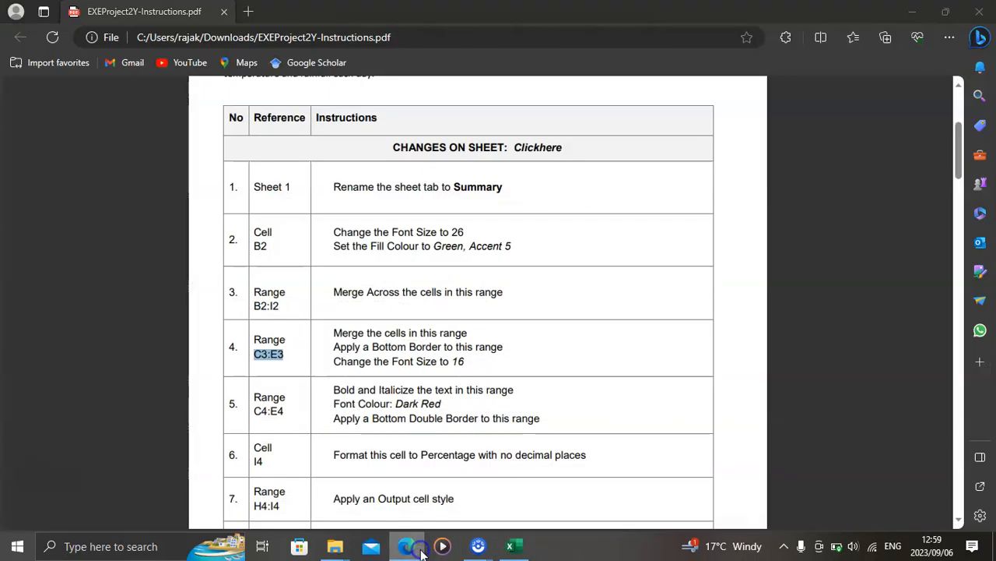
left_click(422, 553)
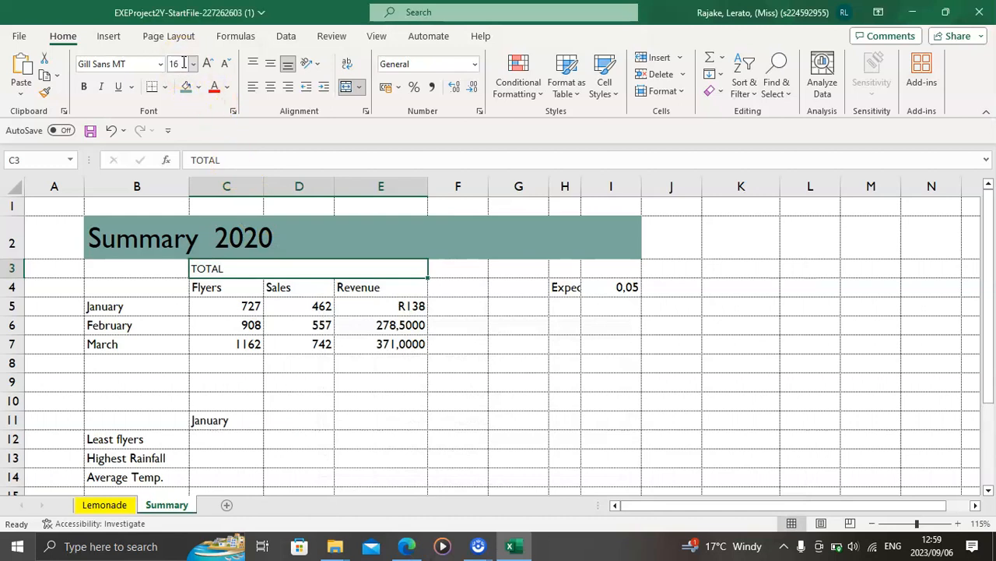
key("Return")
Step: Copy the reference C4:E4 from instruction 5 in the PDF and apply bold, italic and a bottom double border to that range in Excel
left_click(408, 547)
scroll(373, 444, "down", 2)
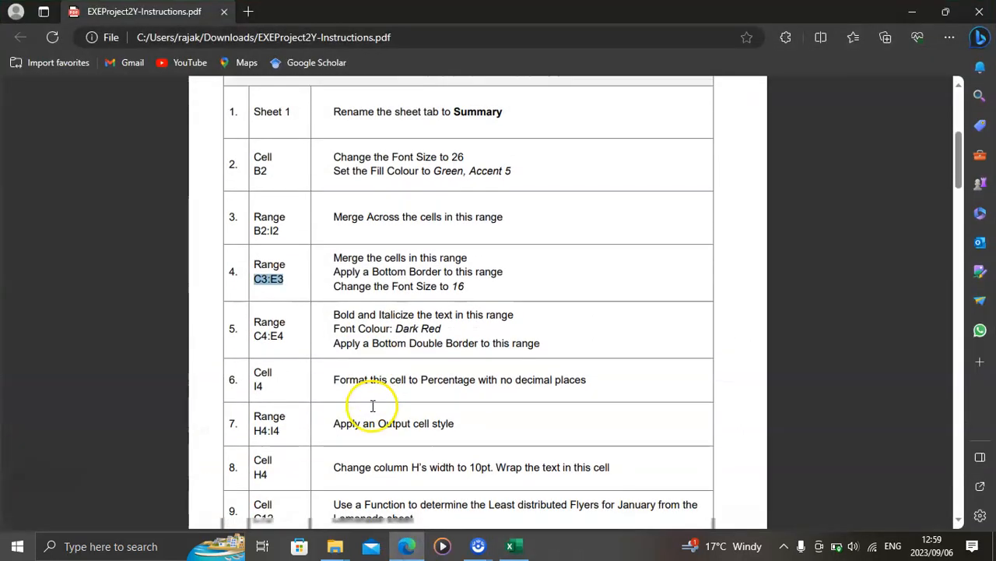
left_click_drag(254, 331, 283, 332)
left_click(514, 549)
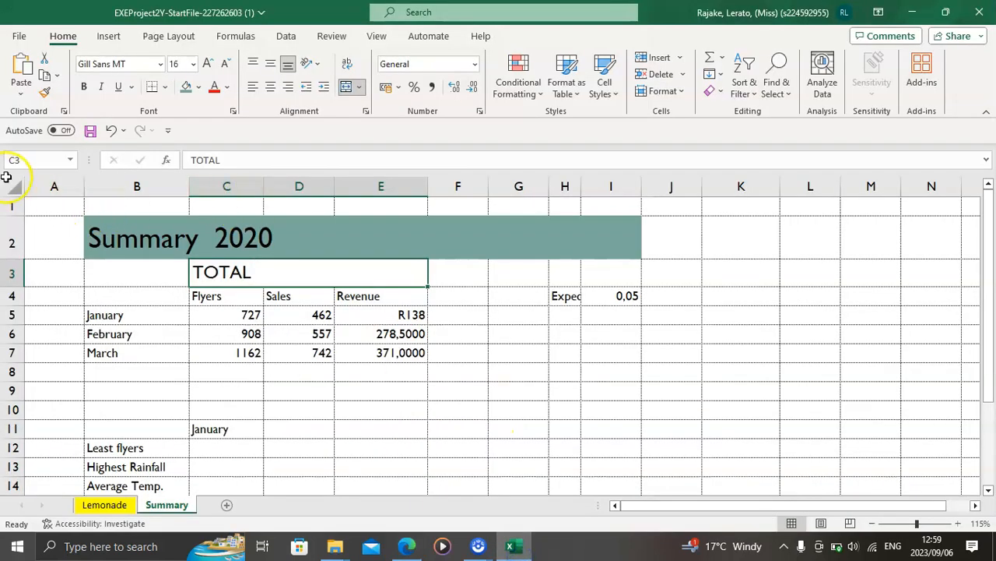
key("ctrl+v")
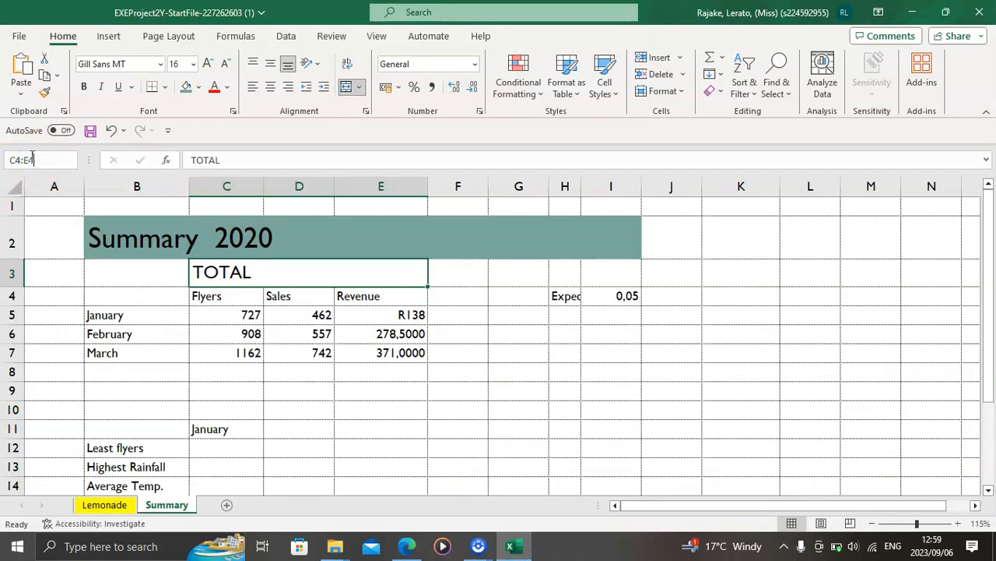
key("Return")
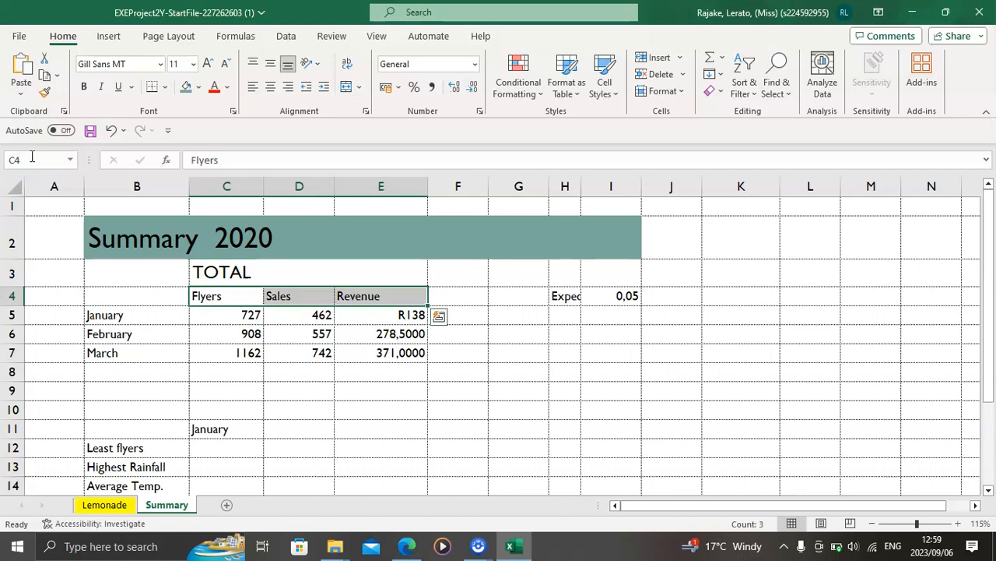
left_click(408, 545)
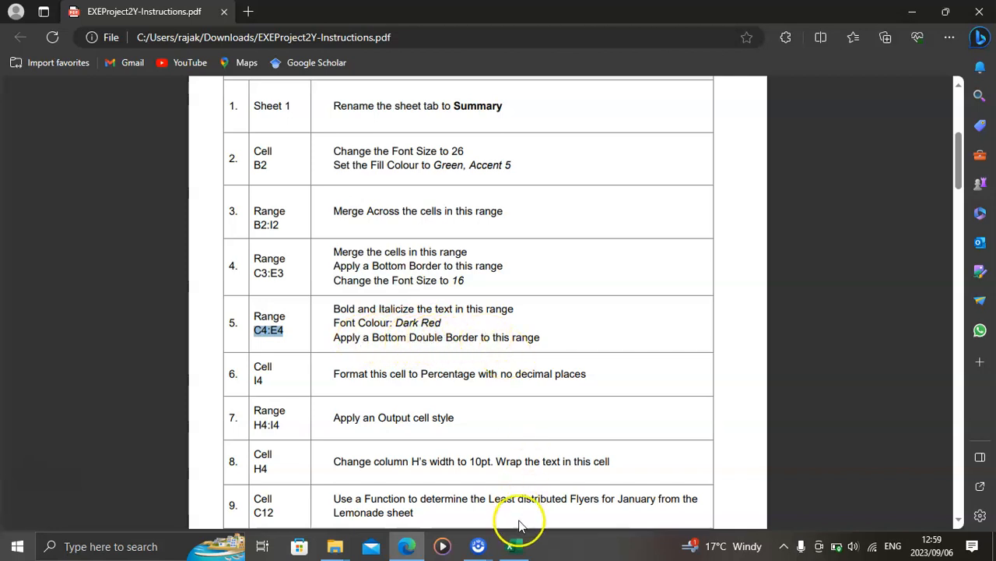
left_click(511, 547)
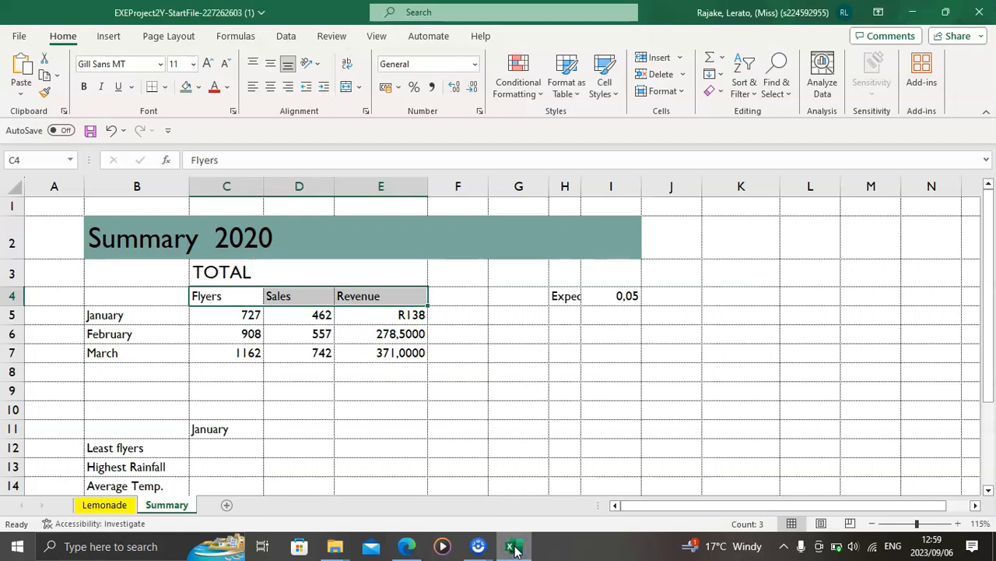
key("ctrl+i")
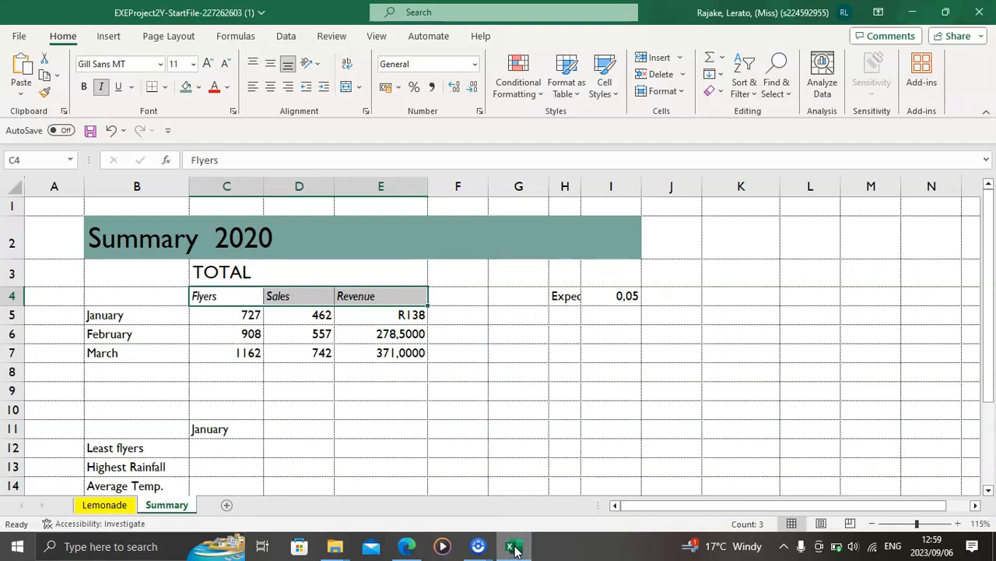
key("ctrl+b")
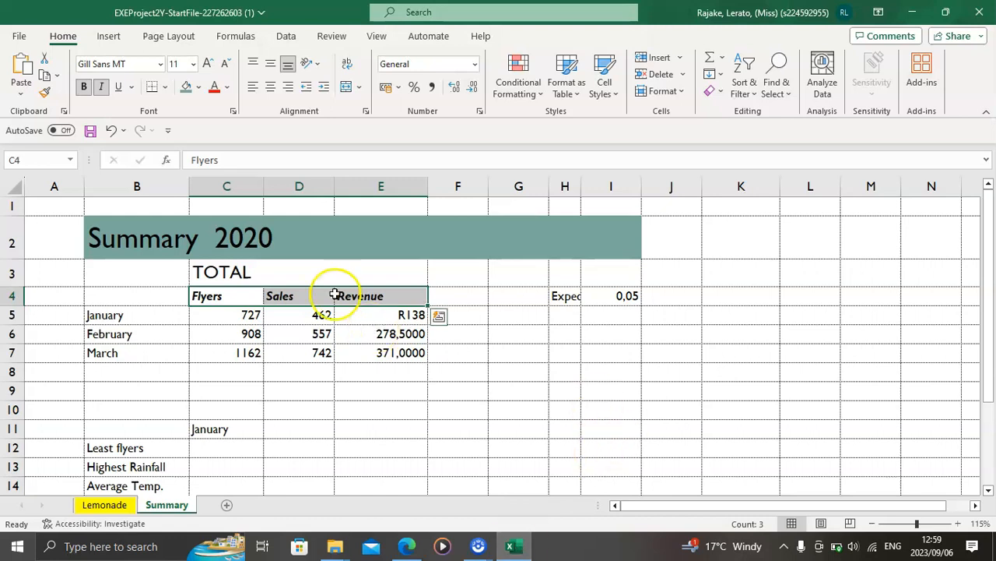
left_click(165, 87)
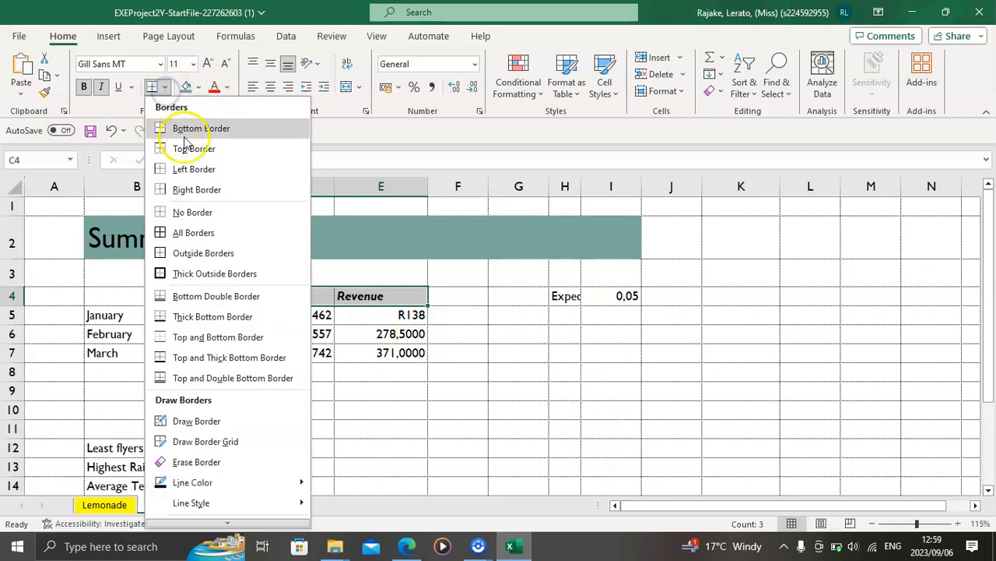
left_click(205, 301)
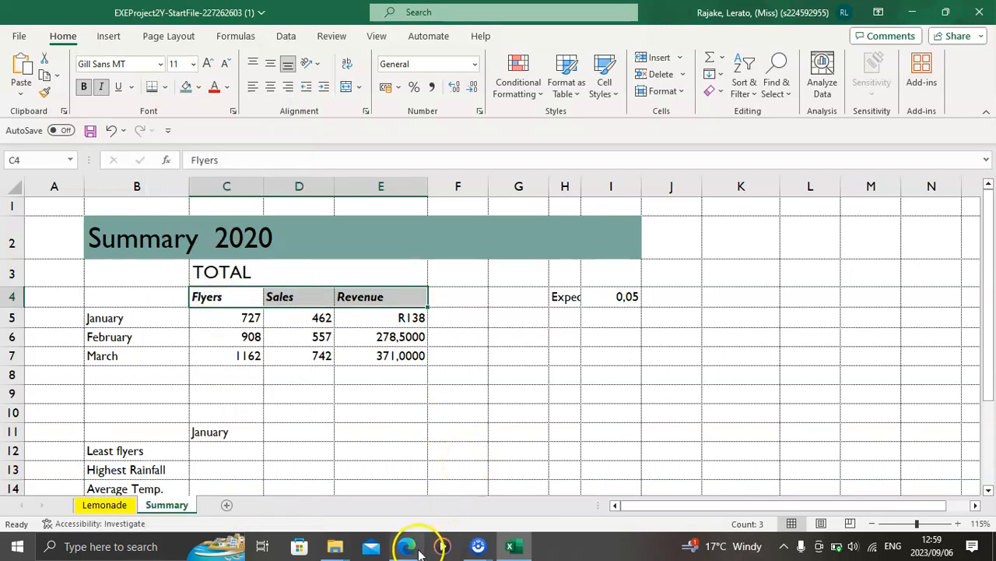
Step: Check instruction 6 in the PDF and format cell I4 on the Summary sheet as Percentage with no decimal places
left_click(416, 550)
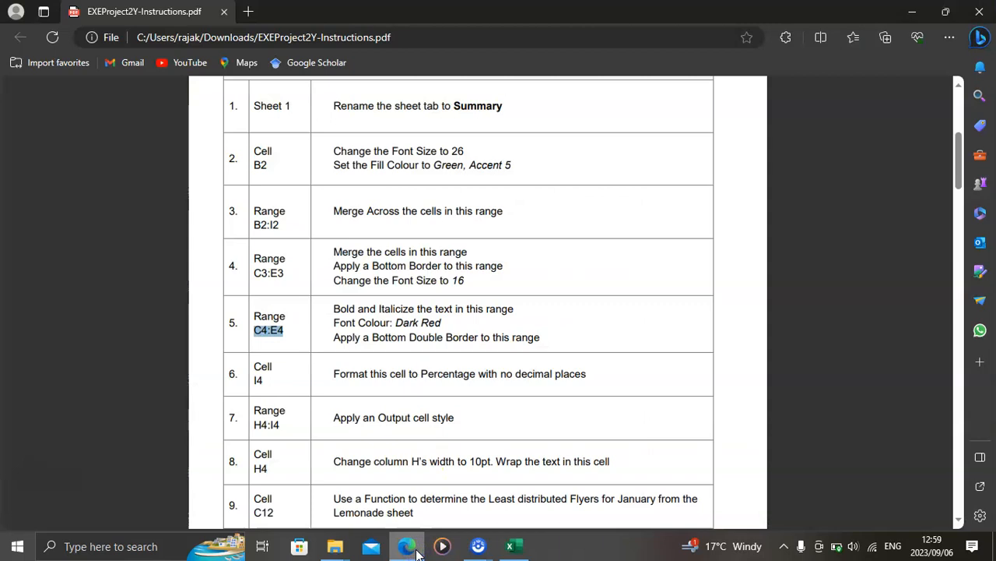
scroll(373, 385, "down", 1)
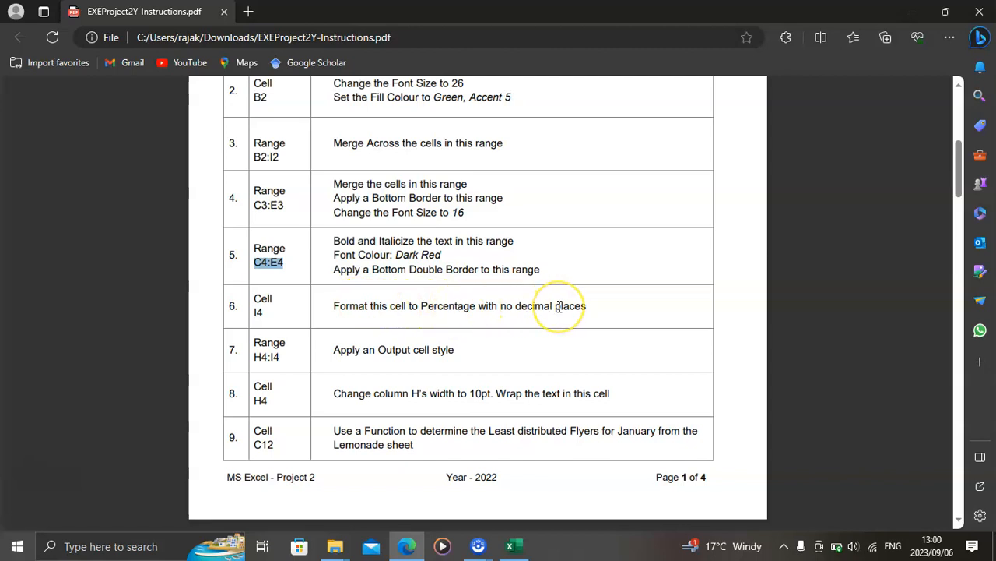
left_click(512, 545)
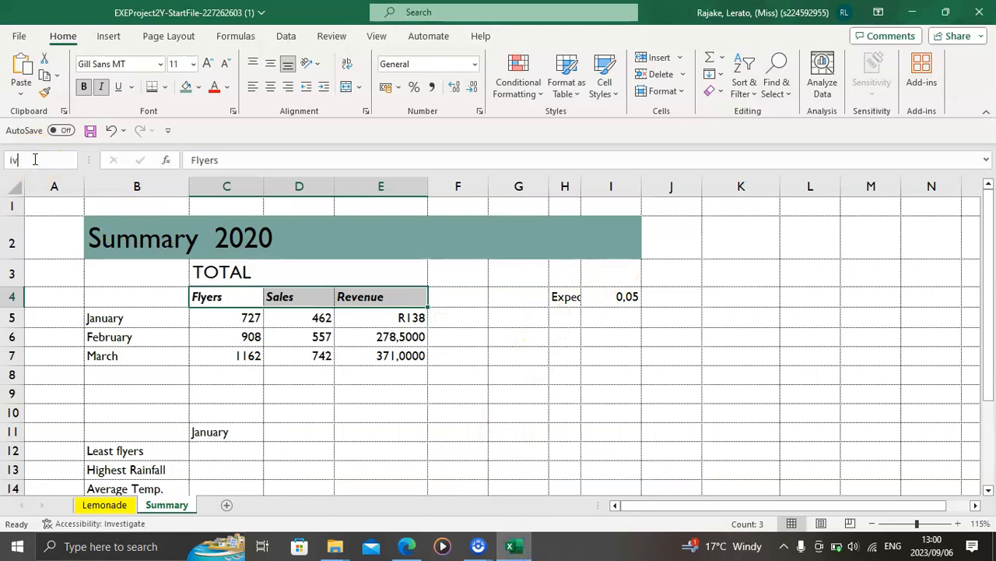
left_click(36, 159)
type("i4")
key("Return")
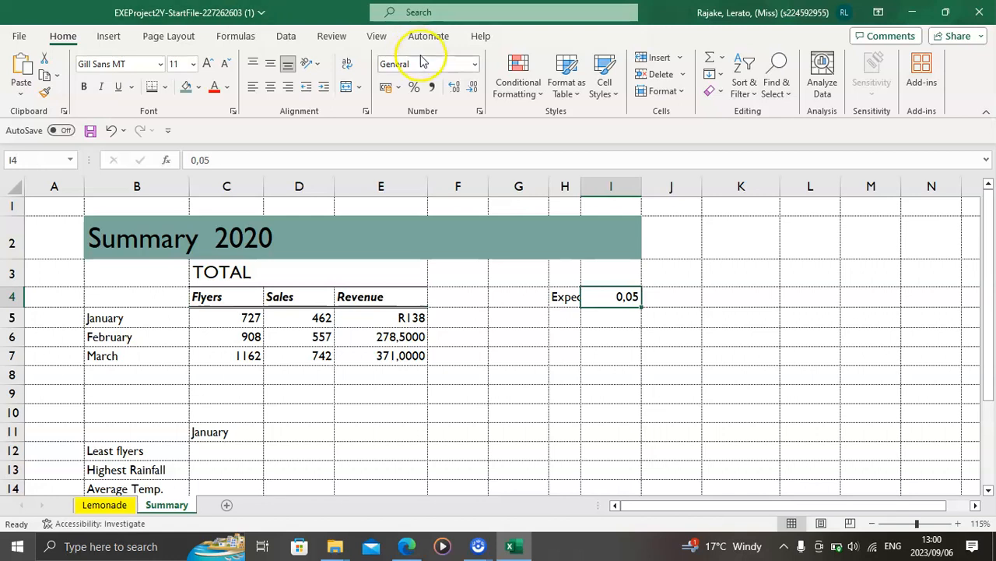
left_click(414, 87)
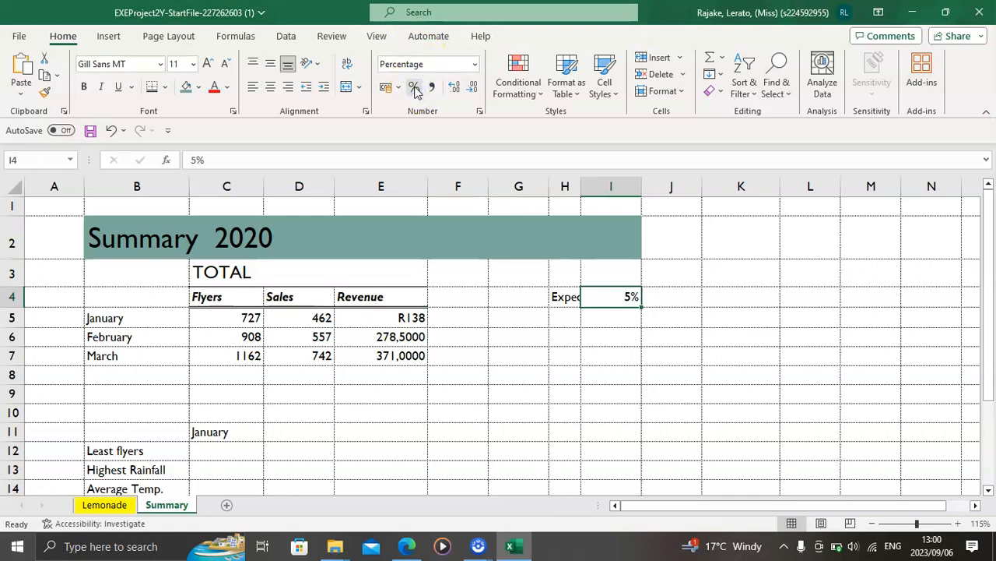
left_click(472, 88)
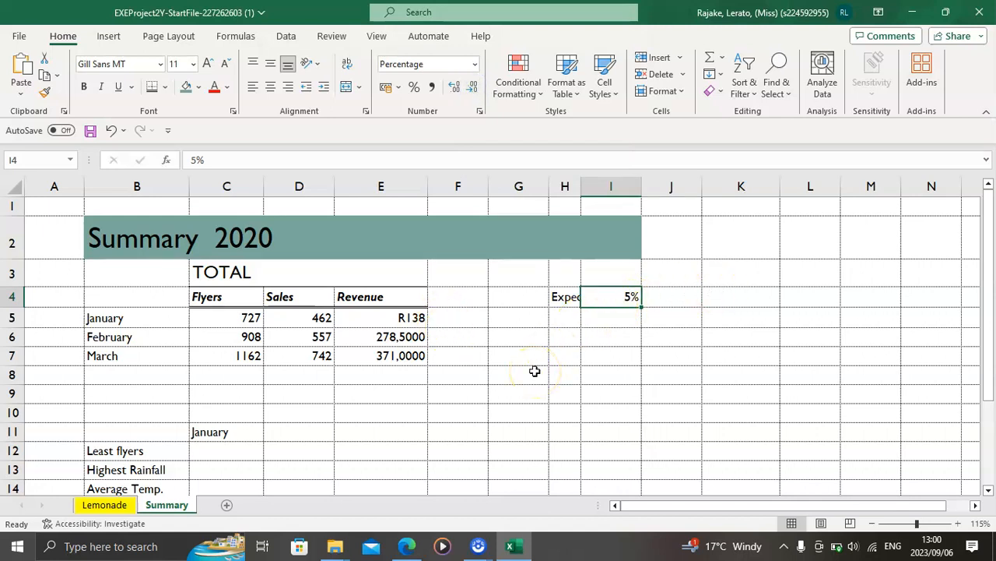
Step: Copy the reference C4:E4 from instruction 5 in the PDF and set that range's font colour to Dark Red in Excel
left_click(405, 548)
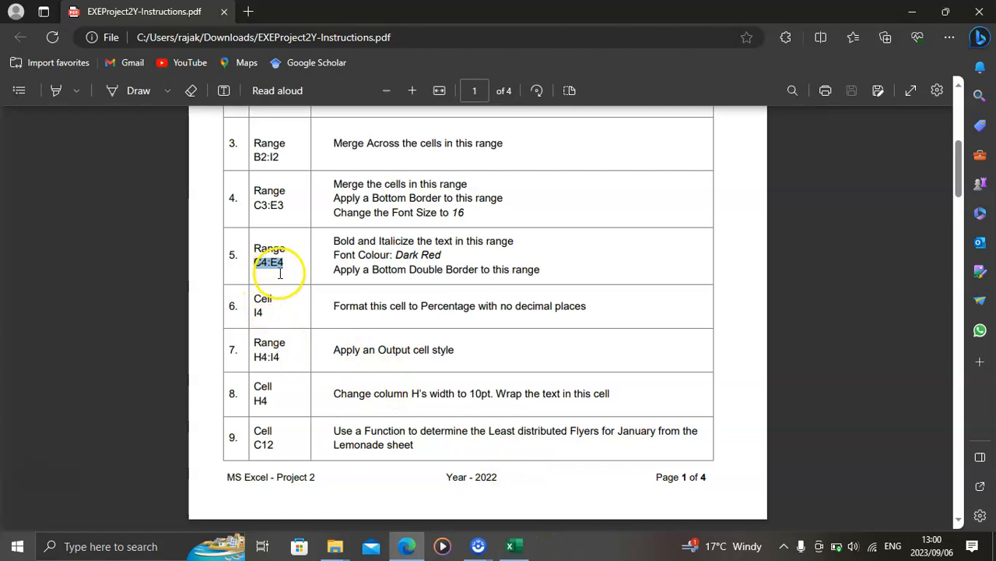
left_click(521, 549)
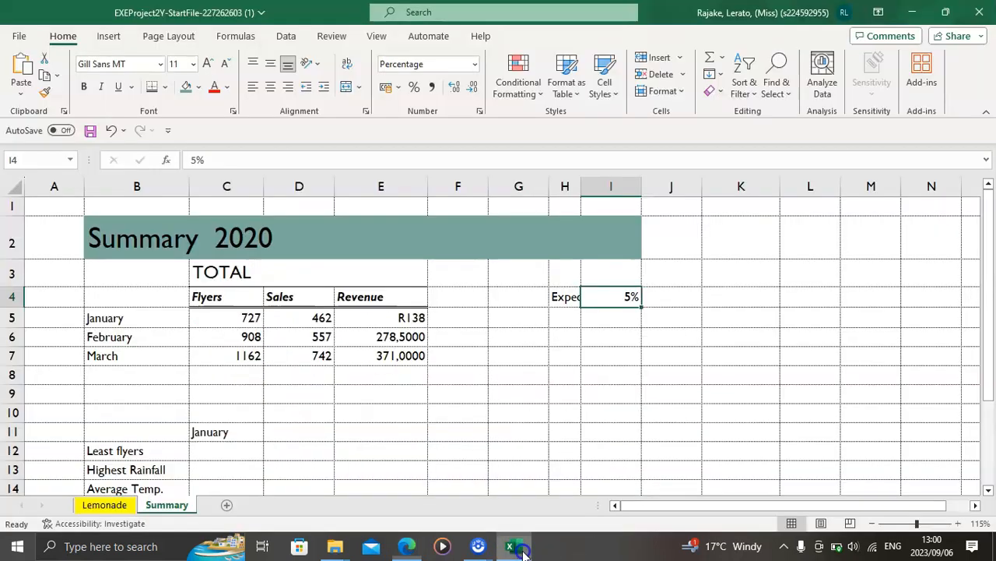
left_click(37, 163)
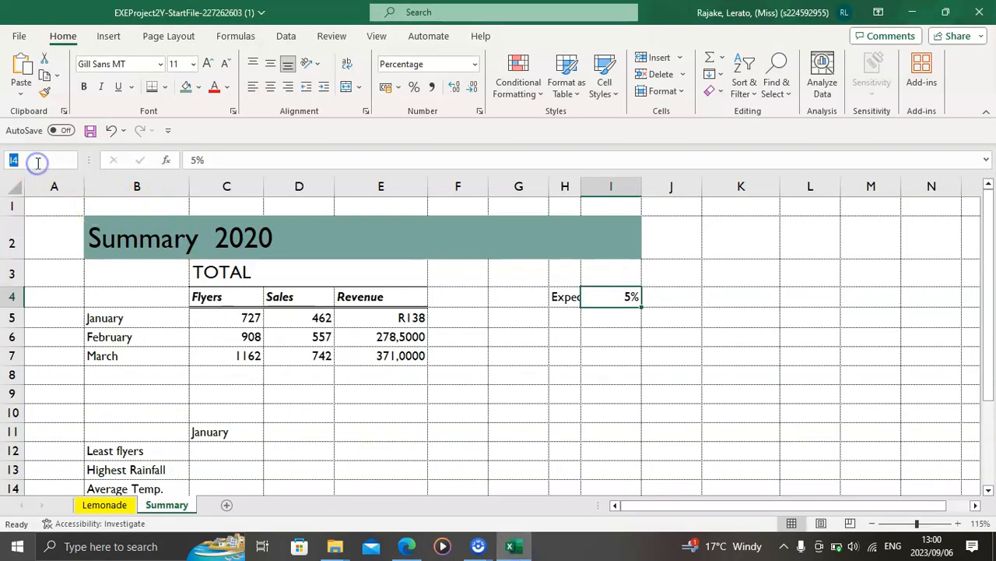
type("C4:E4")
key("Return")
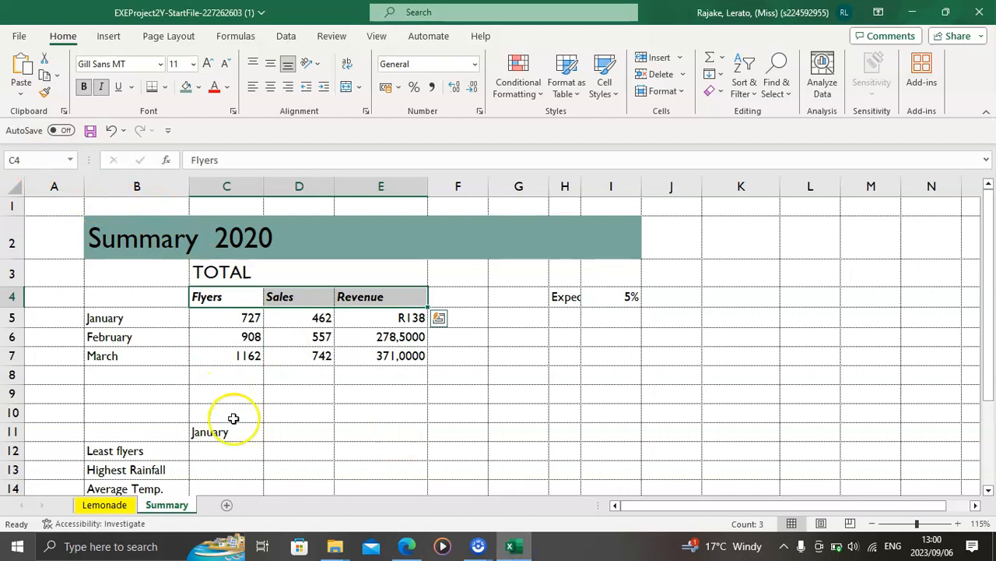
left_click(408, 544)
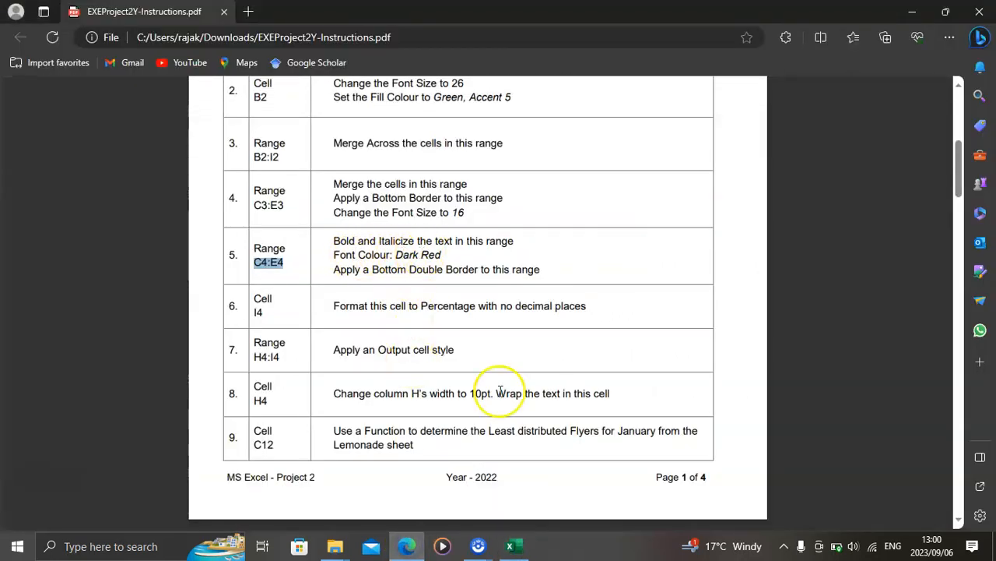
left_click(512, 549)
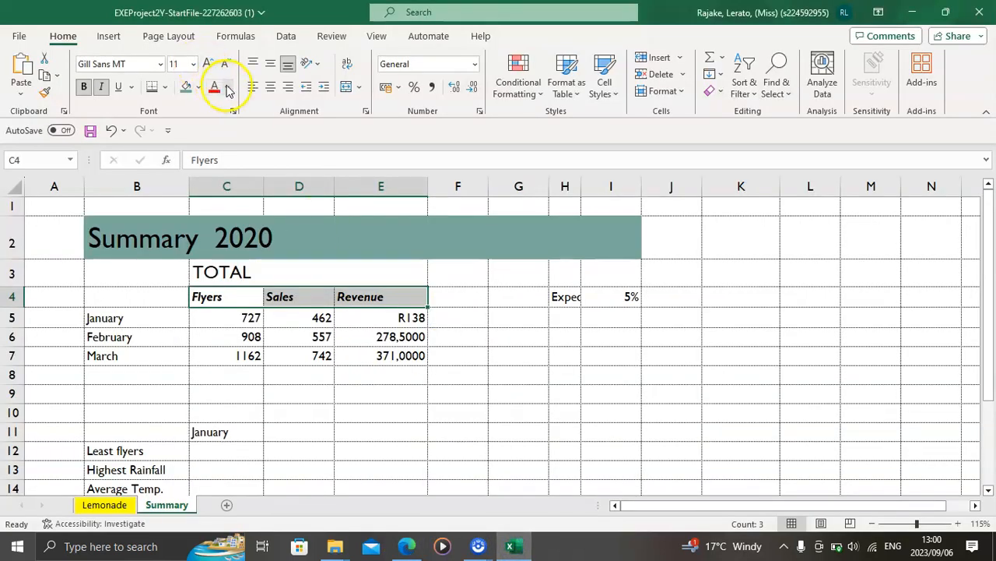
left_click(227, 88)
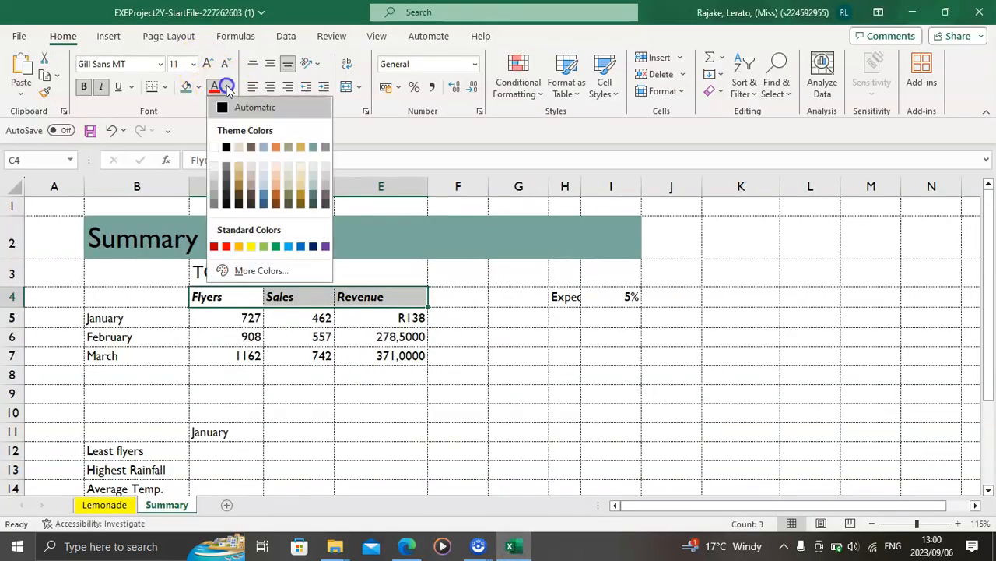
left_click(215, 248)
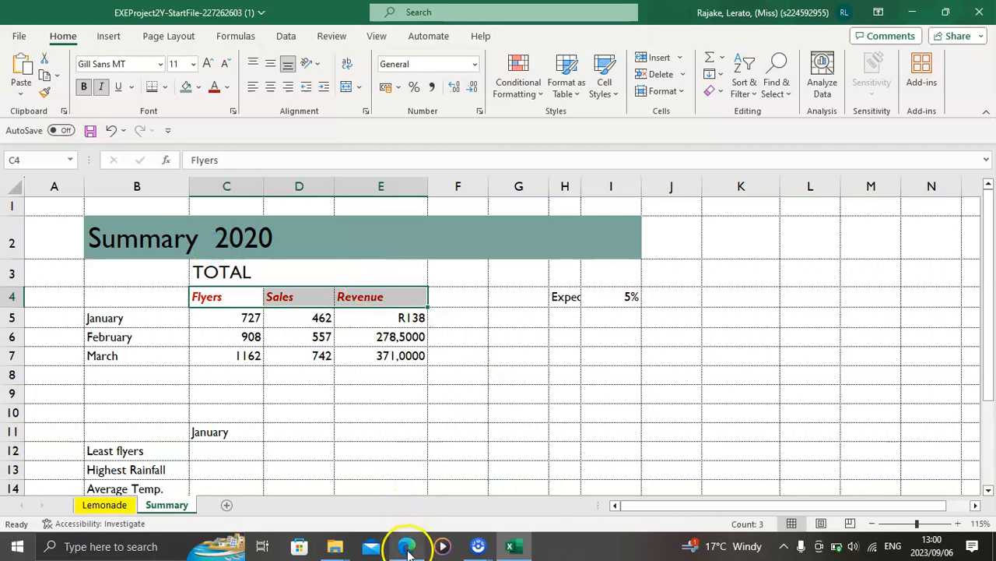
Step: Copy the reference H4:I4 from instruction 7 in the PDF and apply the Output cell style to that range in Excel
left_click(406, 546)
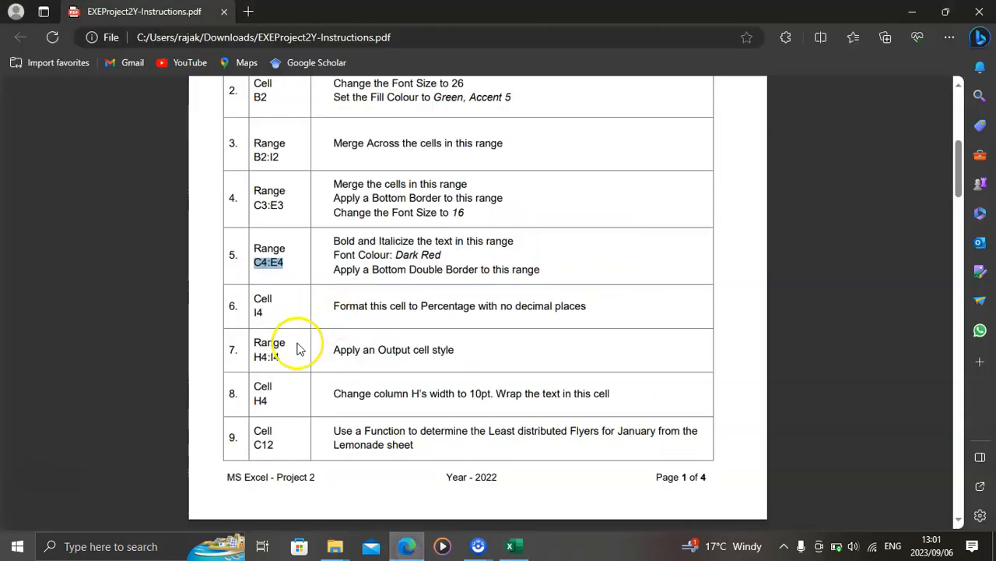
left_click(252, 356)
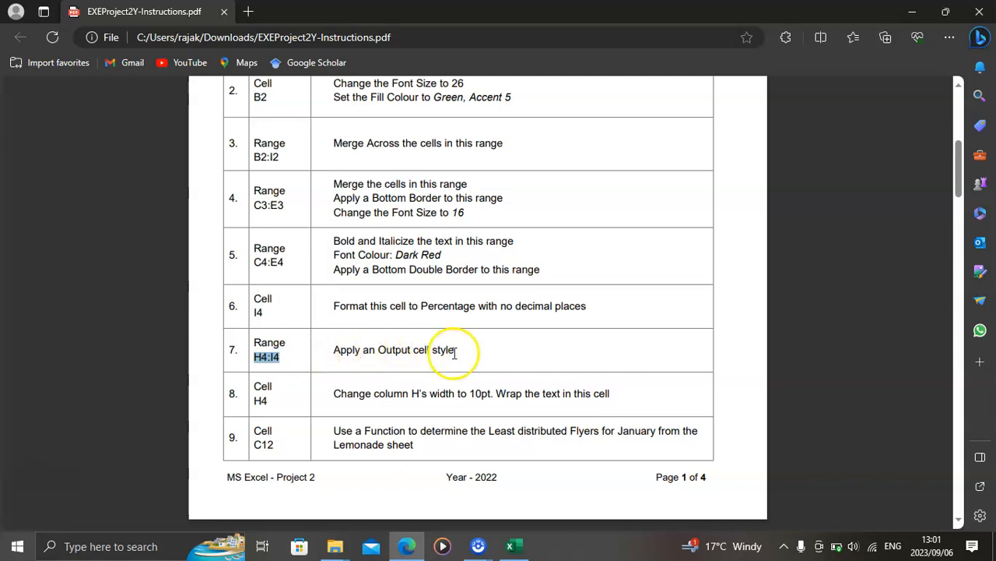
left_click(513, 549)
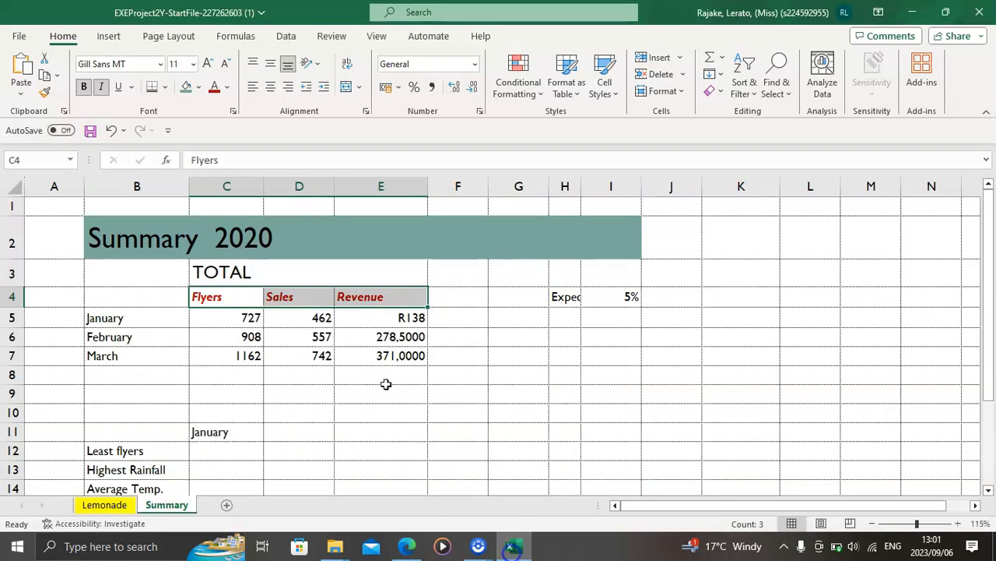
type("H4:I4")
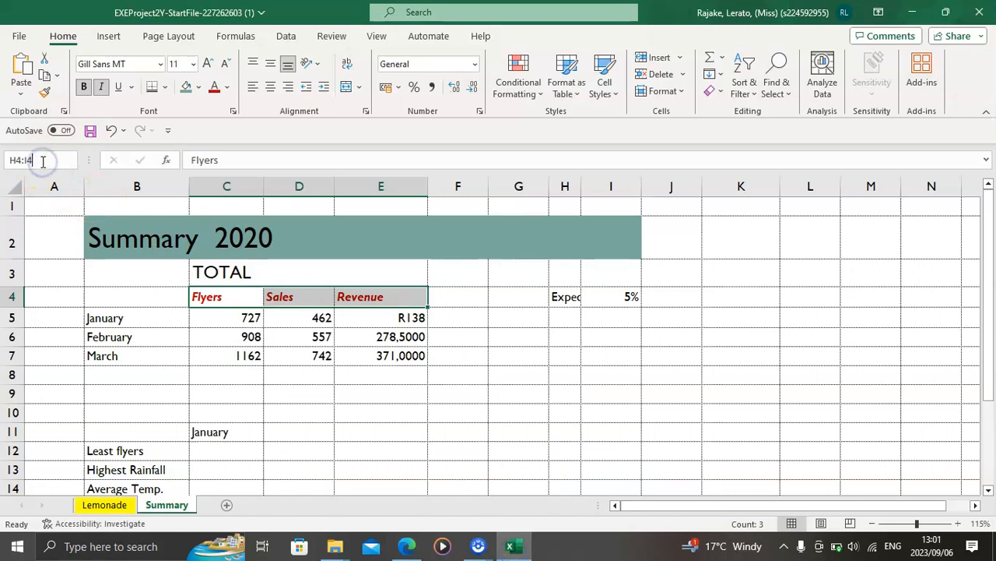
key("Return")
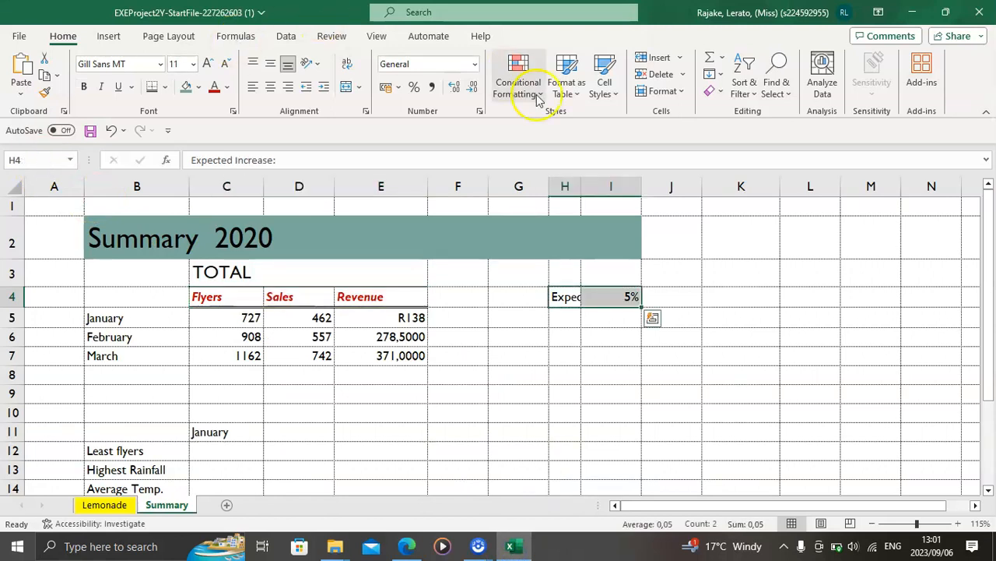
left_click(616, 93)
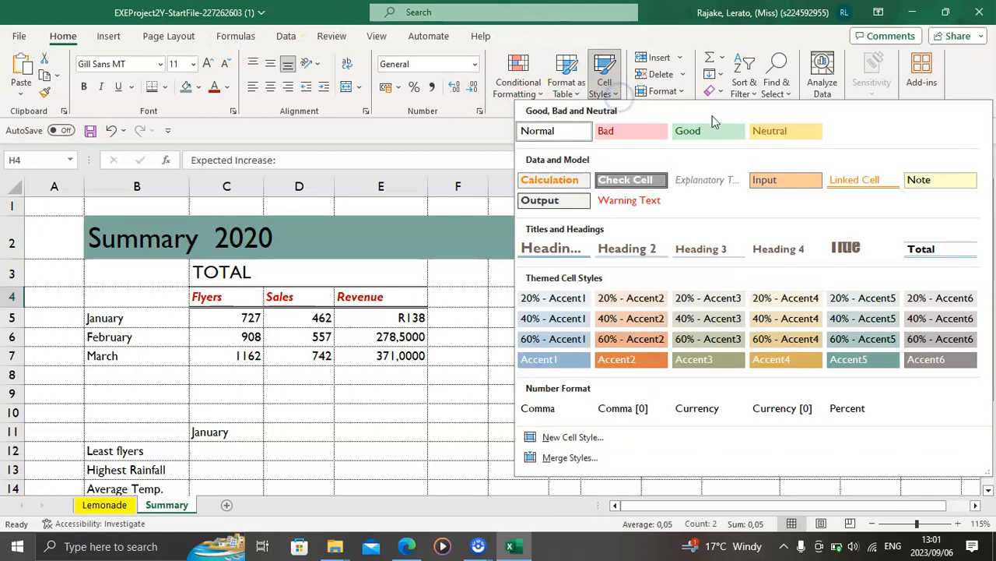
left_click(550, 201)
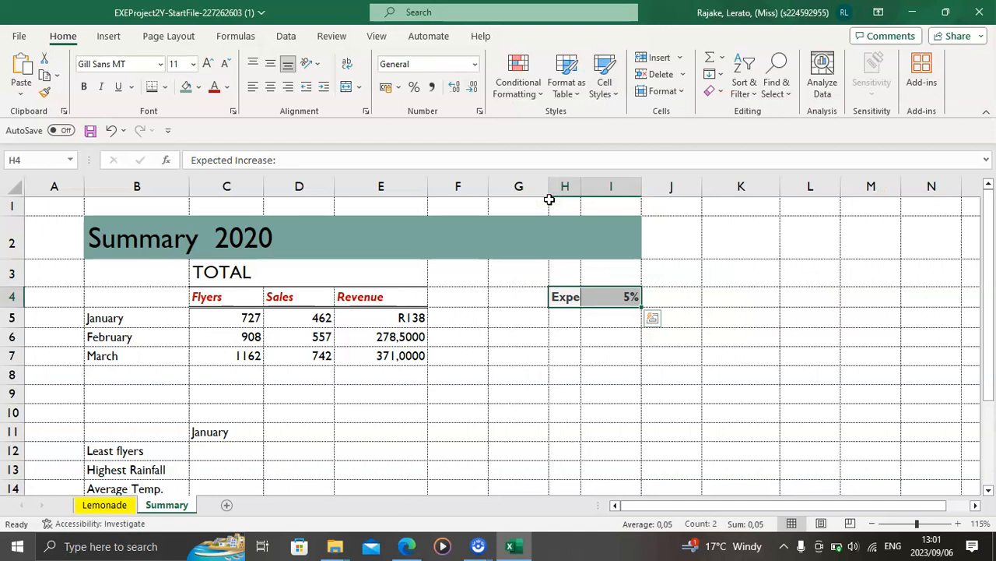
Step: Check instruction 8 in the PDF, set column H's width to 10 in Excel and wrap the text in cell H4
left_click(417, 549)
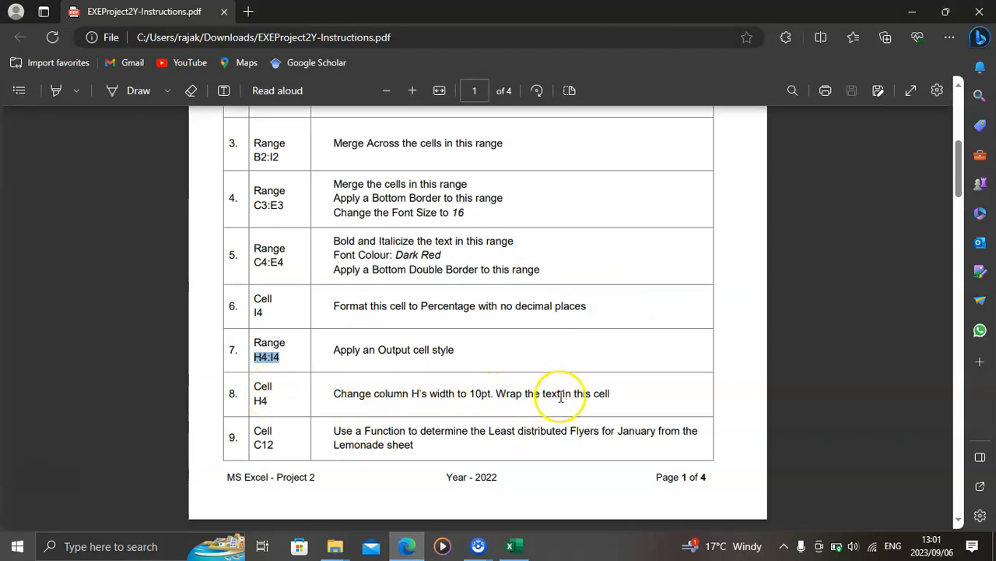
left_click(507, 549)
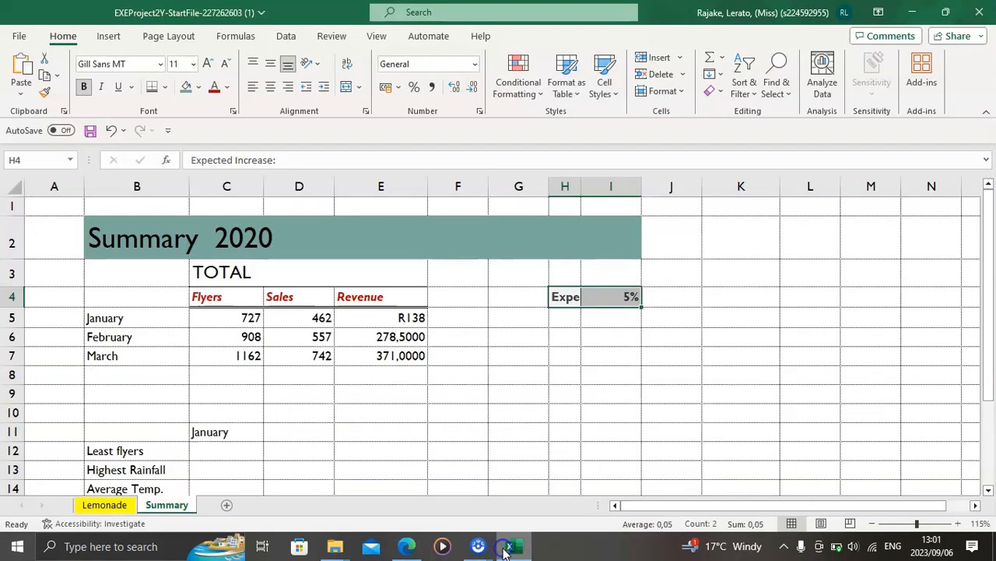
left_click(562, 186)
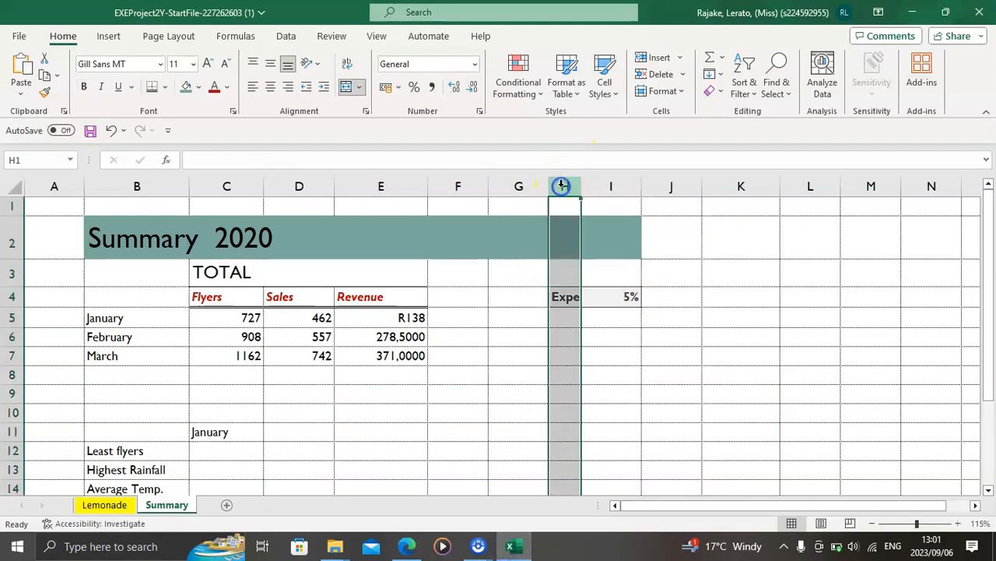
right_click(563, 185)
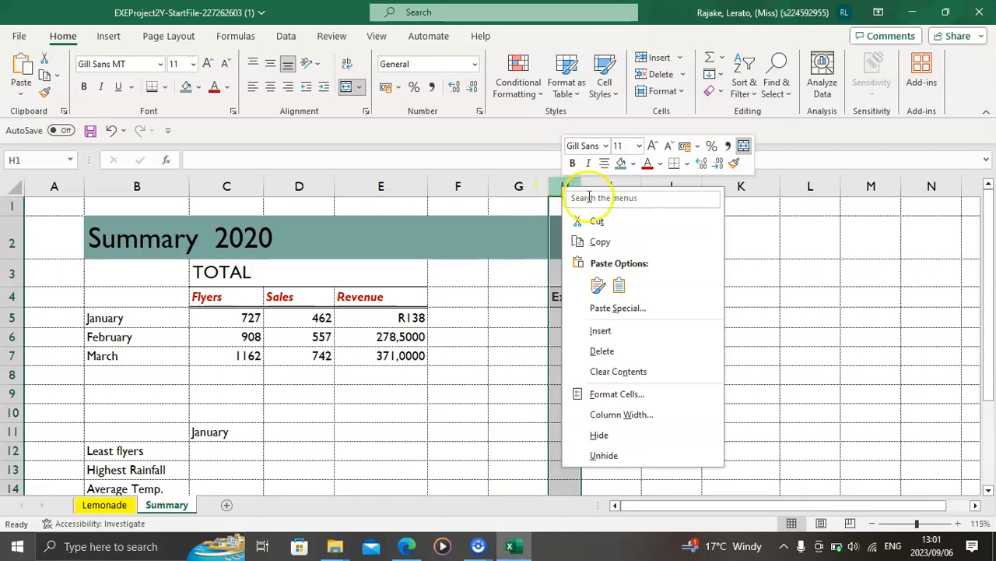
left_click(621, 414)
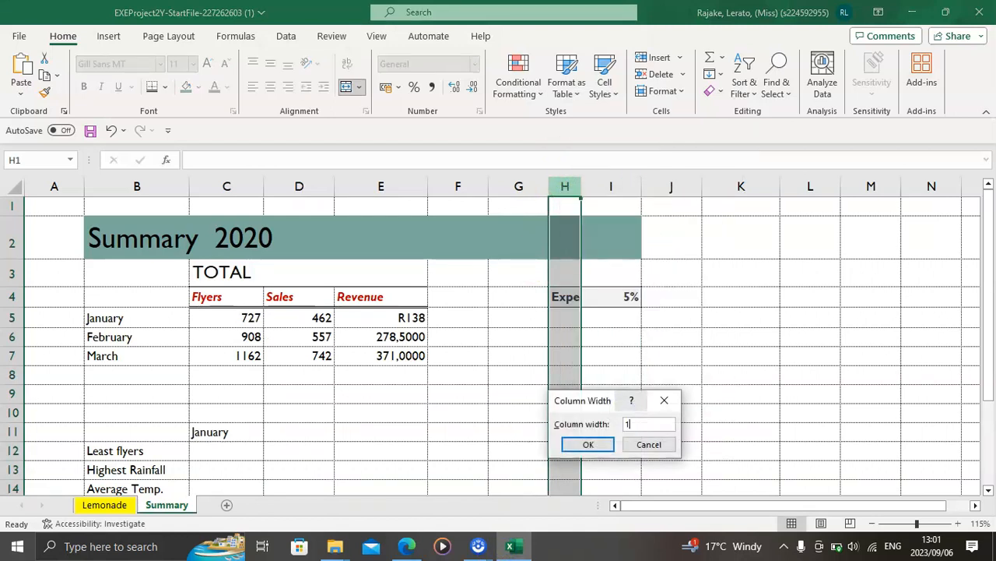
key("Return")
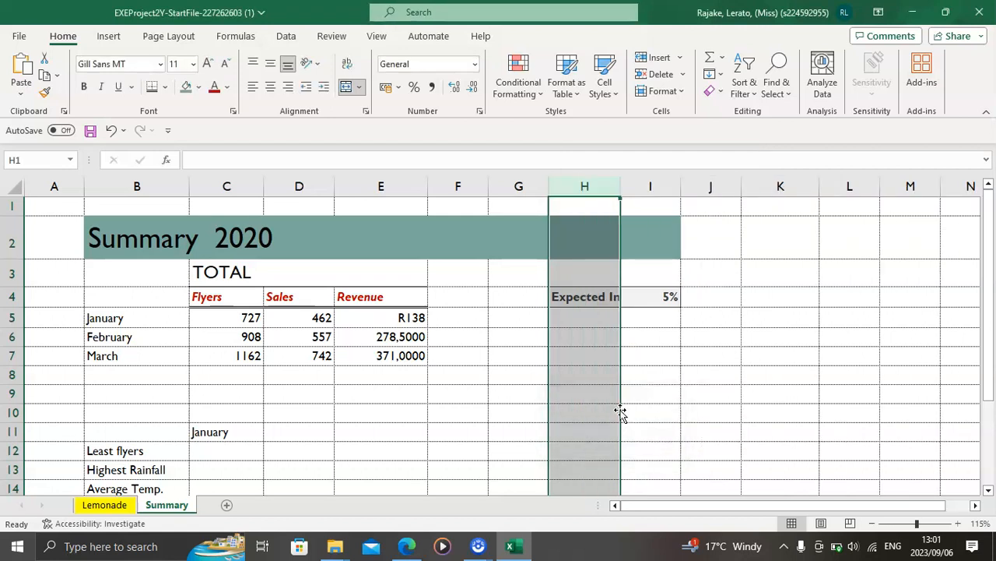
left_click(576, 301)
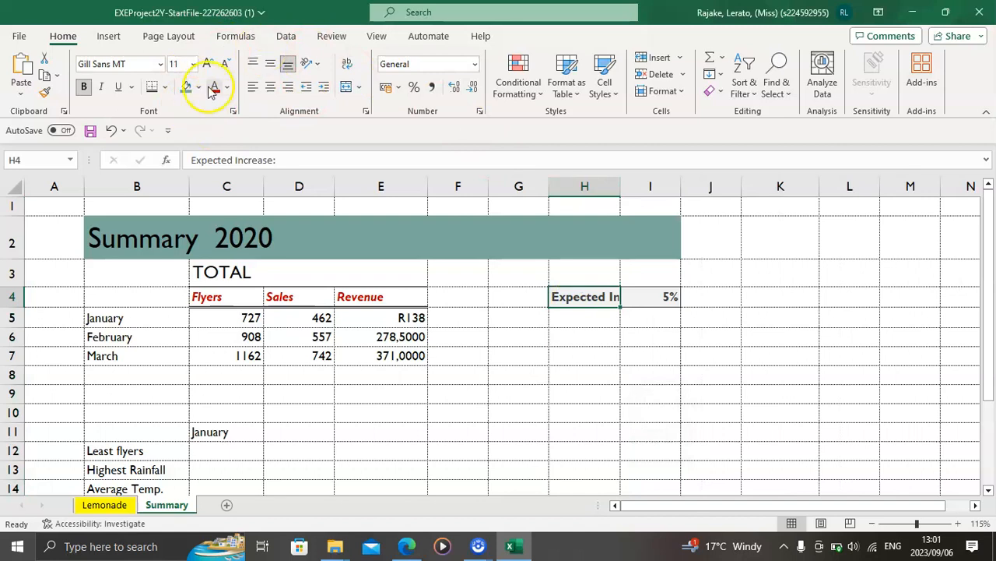
left_click(347, 68)
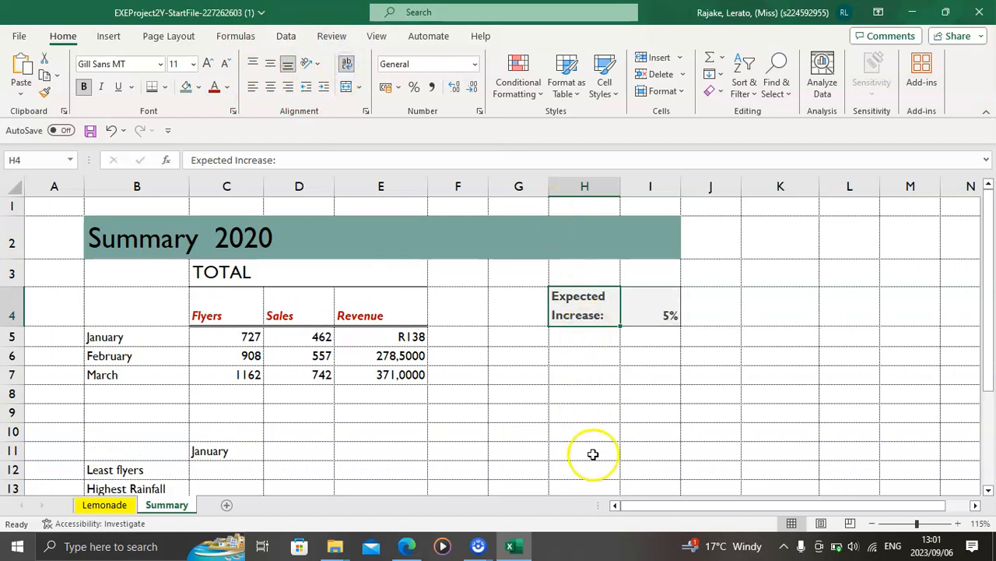
Step: Review instruction 9 in the PDF and select cell C12 on the Summary sheet in Excel
left_click(412, 547)
scroll(434, 374, "down", 2)
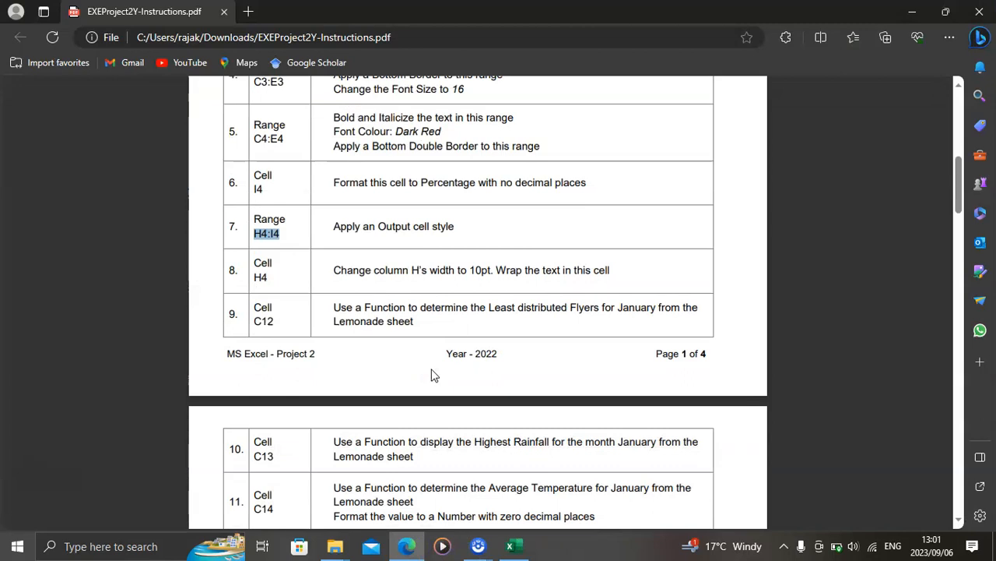
scroll(303, 309, "down", 1)
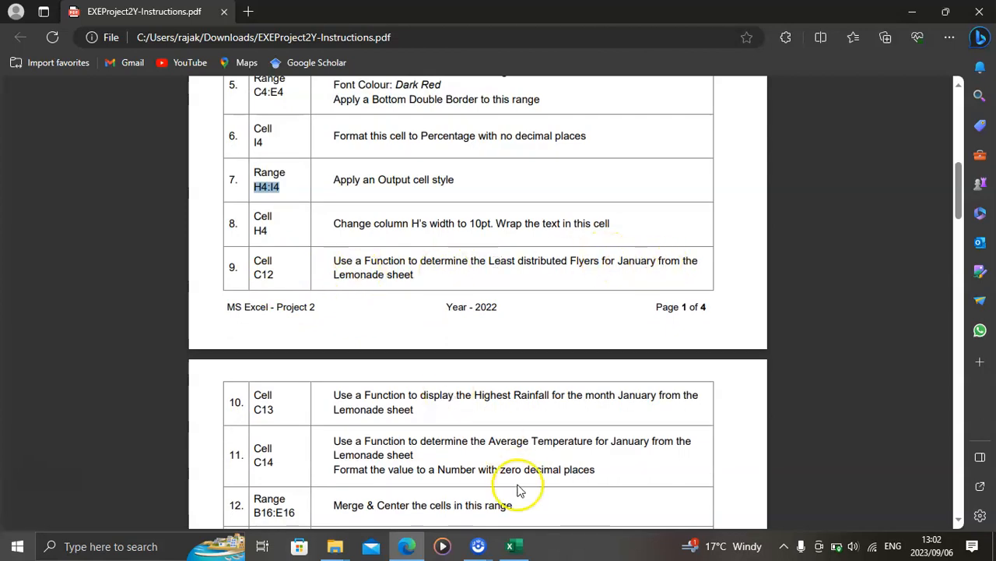
left_click(511, 546)
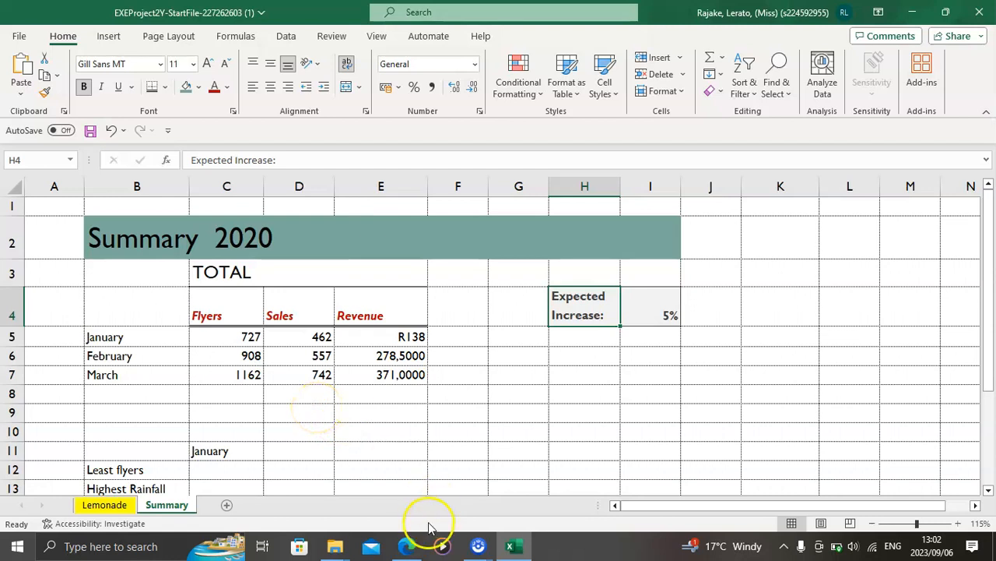
left_click(407, 545)
left_click(412, 549)
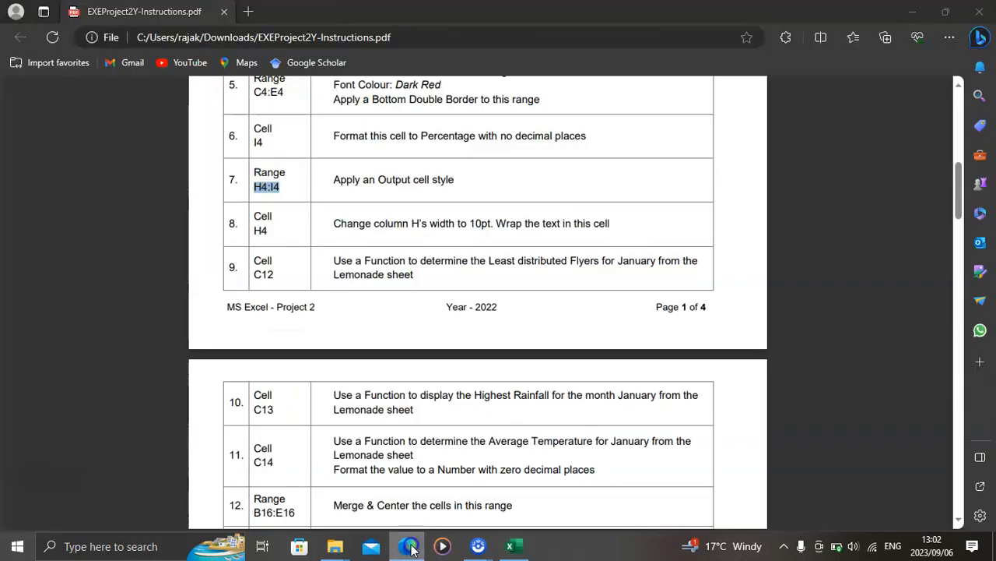
left_click(35, 162)
type("c12")
key("Return")
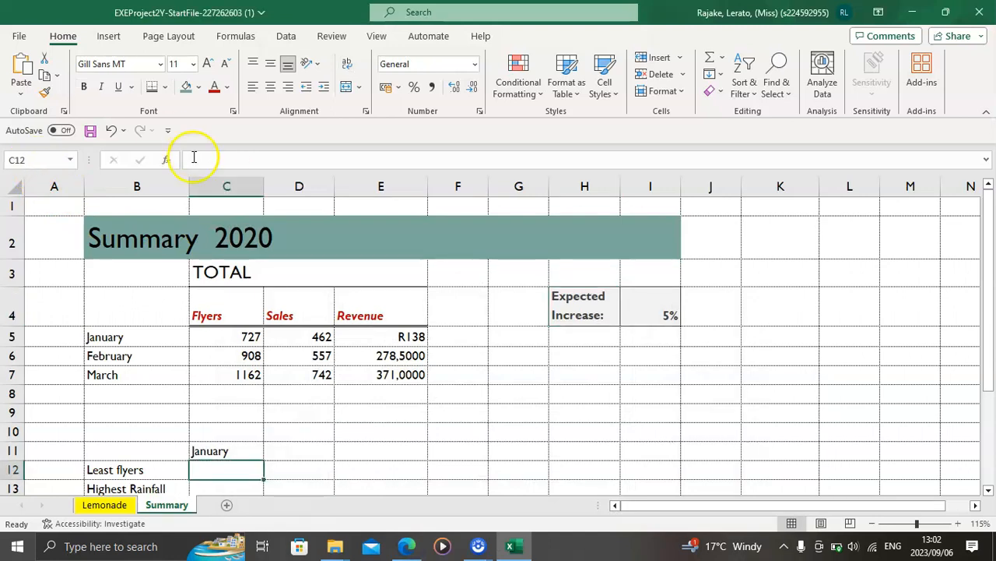
Step: Recheck the PDF and enter a MIN function in C12 of the Summary sheet over the January flyers in Lemonade!E4:E33
left_click(405, 545)
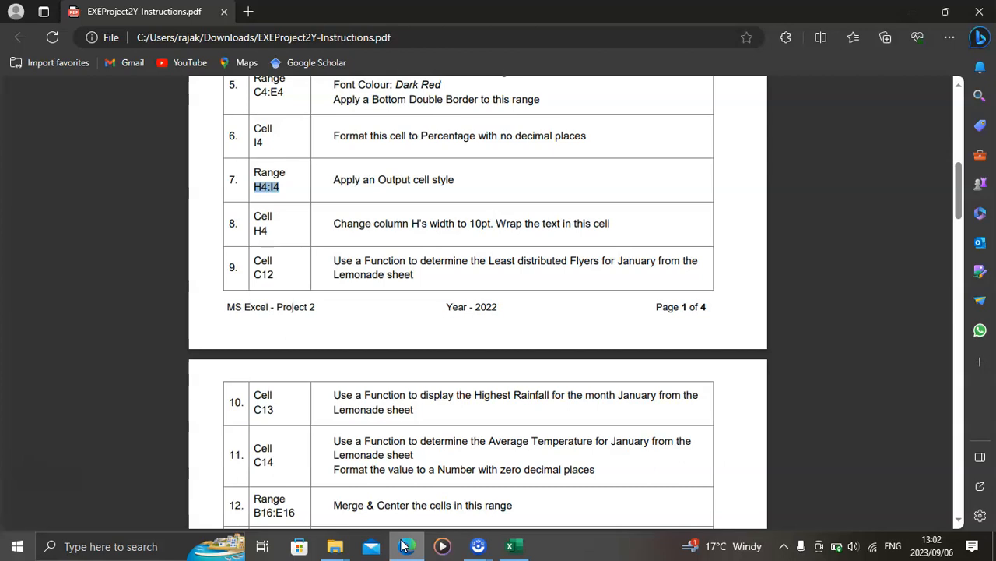
left_click(526, 550)
type("=")
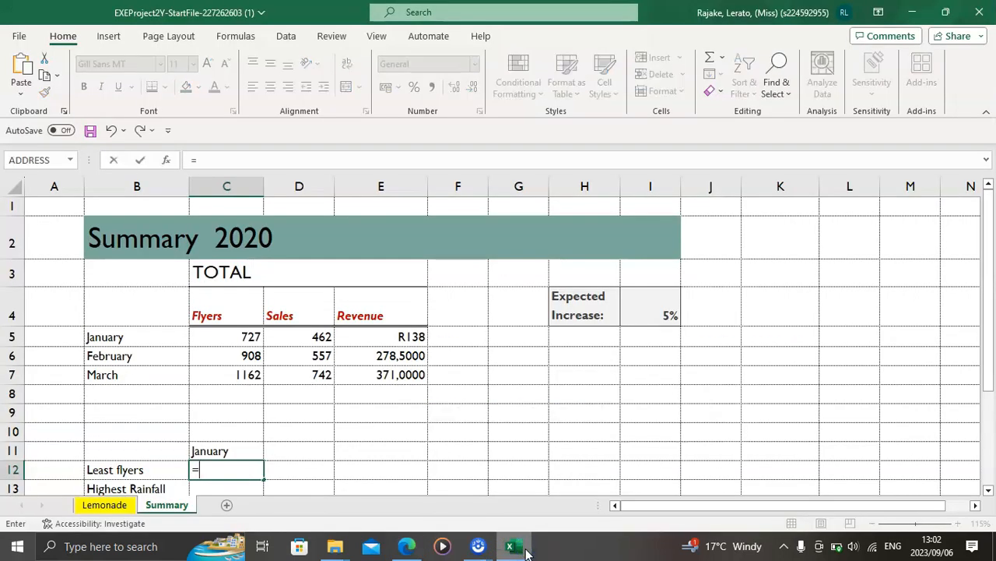
type("min")
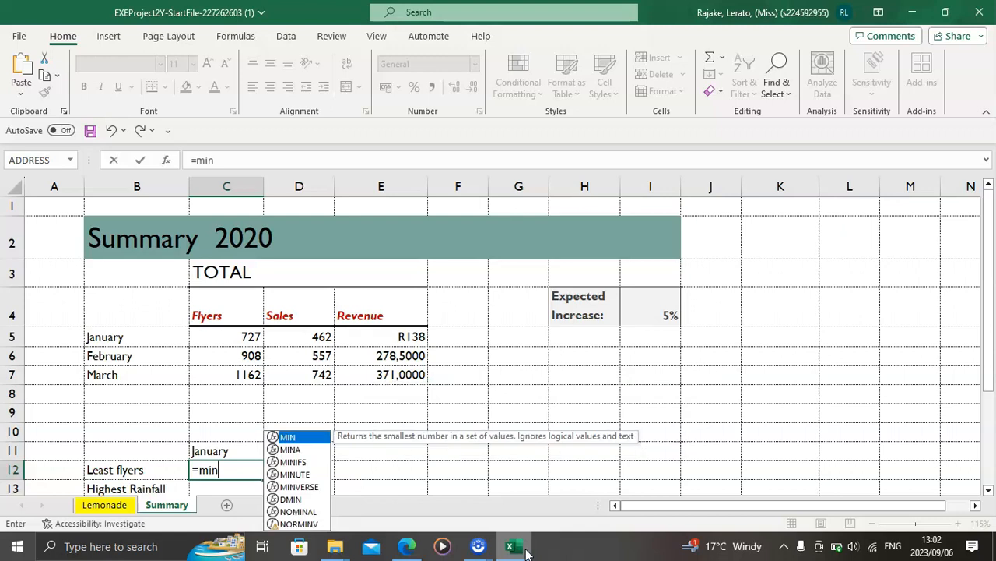
key("Tab")
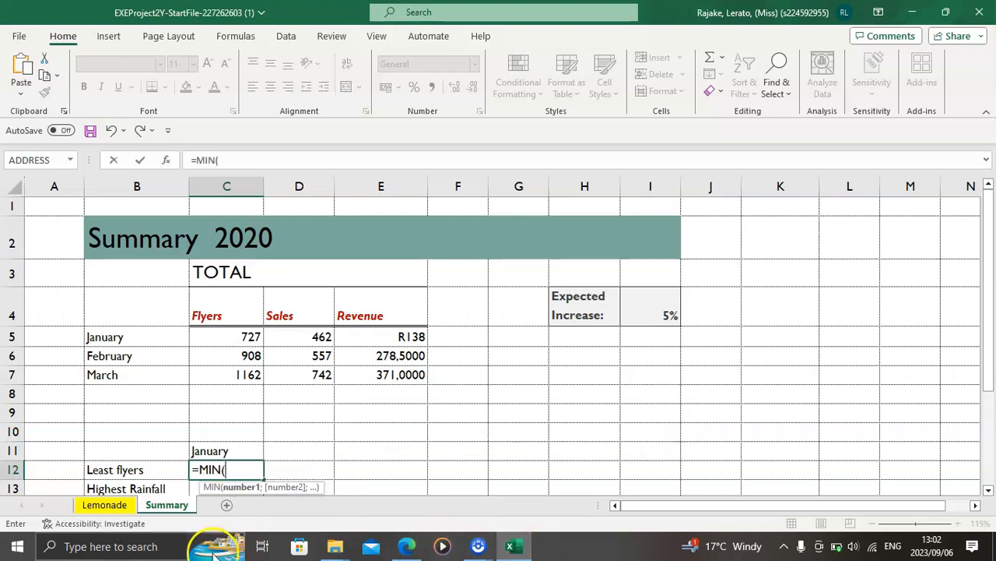
left_click(119, 506)
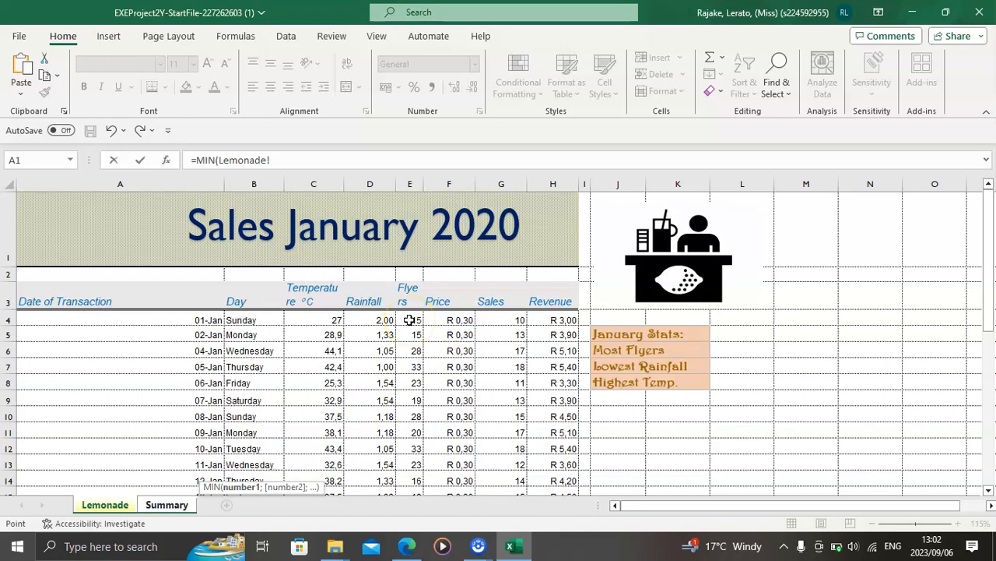
left_click_drag(409, 320, 419, 455)
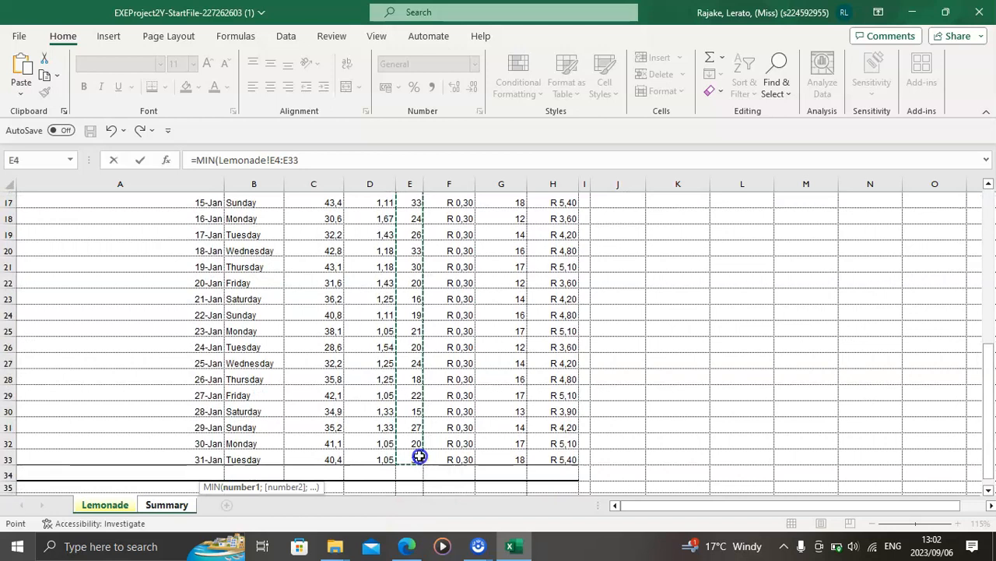
key("Return")
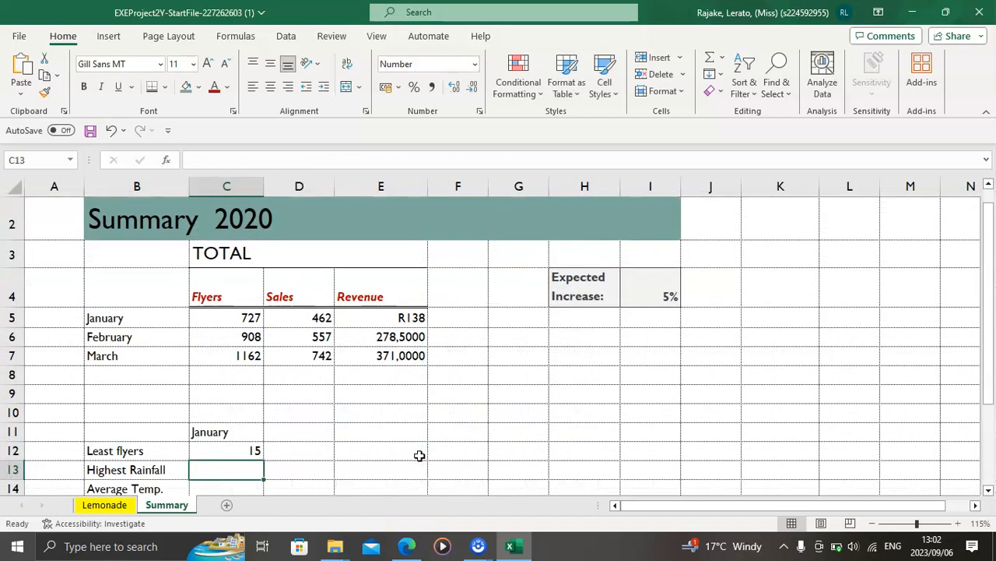
Step: Review instruction 10 for cell C13 in the project PDF and return to the Summary sheet in Excel
left_click(407, 546)
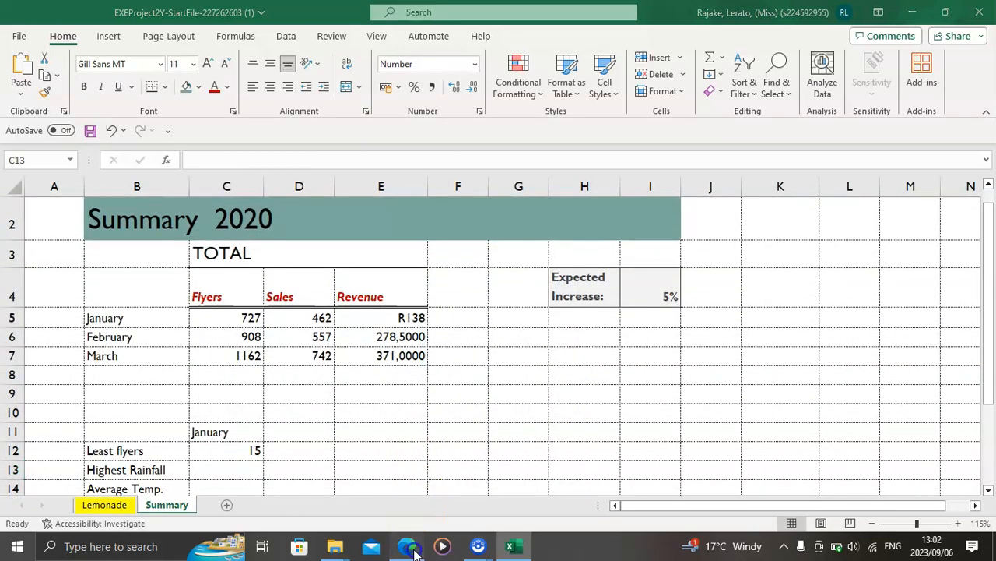
scroll(399, 389, "down", 1)
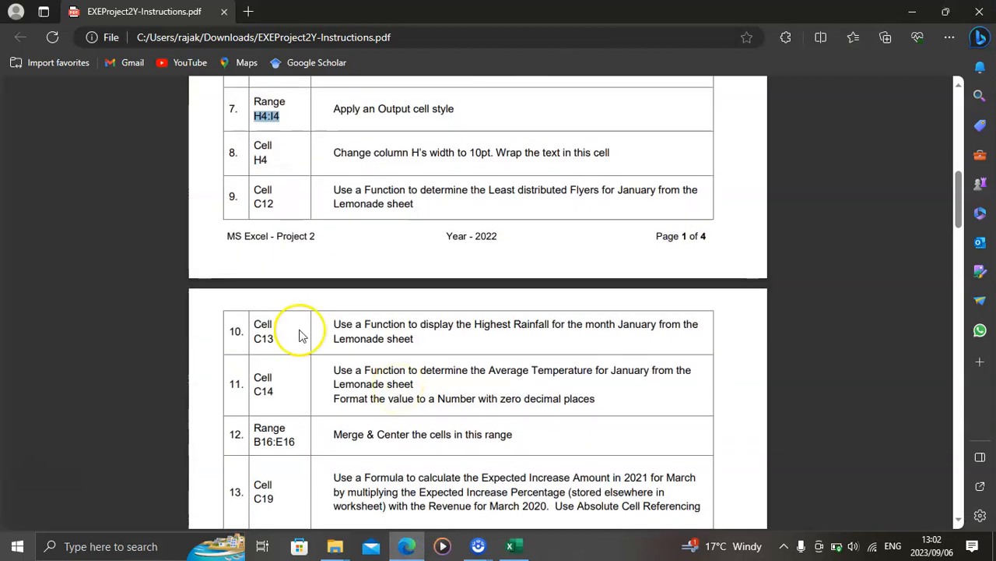
scroll(312, 370, "down", 1)
scroll(323, 373, "down", 1)
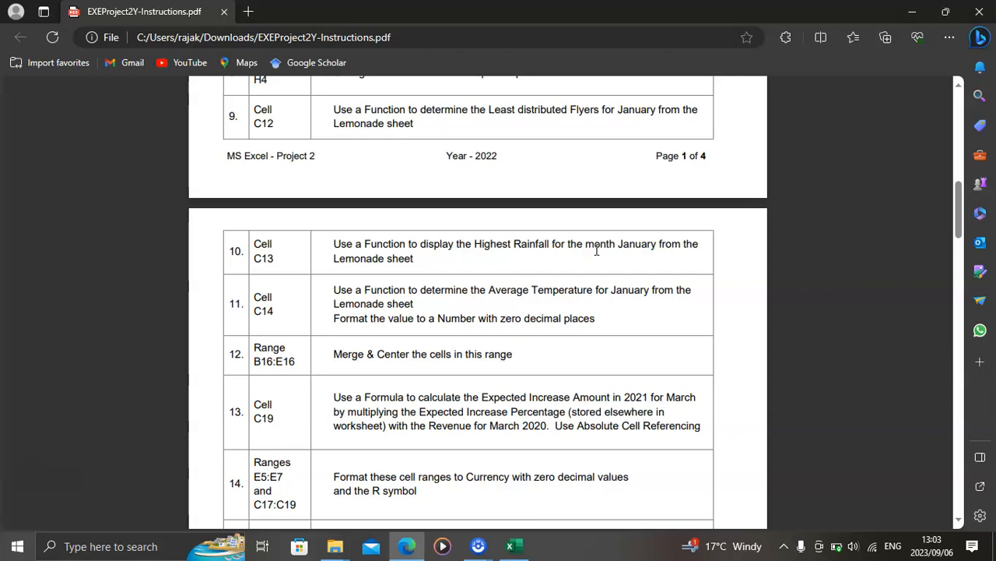
left_click(514, 548)
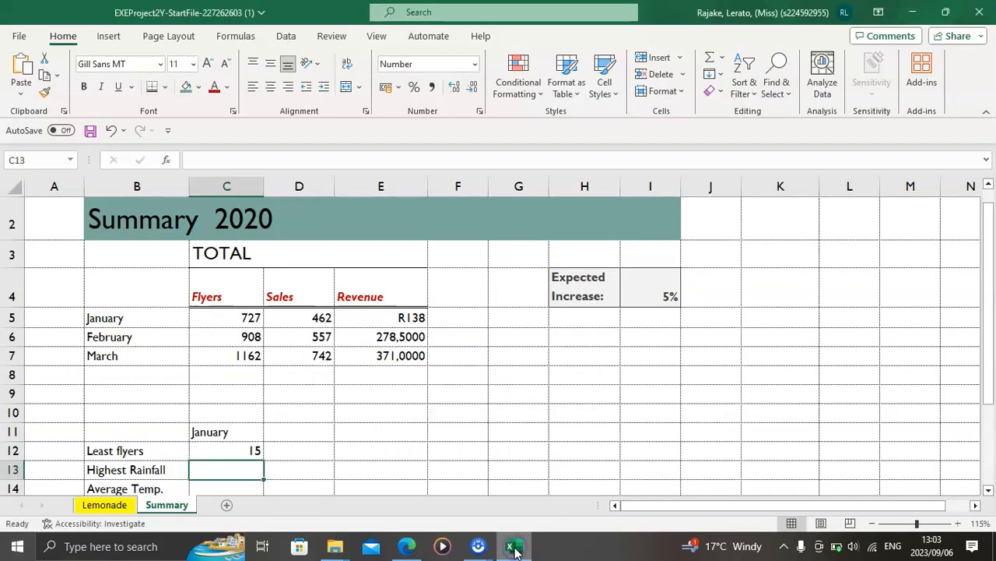
Step: Enter a MAX function in C13 of the Summary sheet over the January rainfall values in column D of the Lemonade sheet
type("=ma")
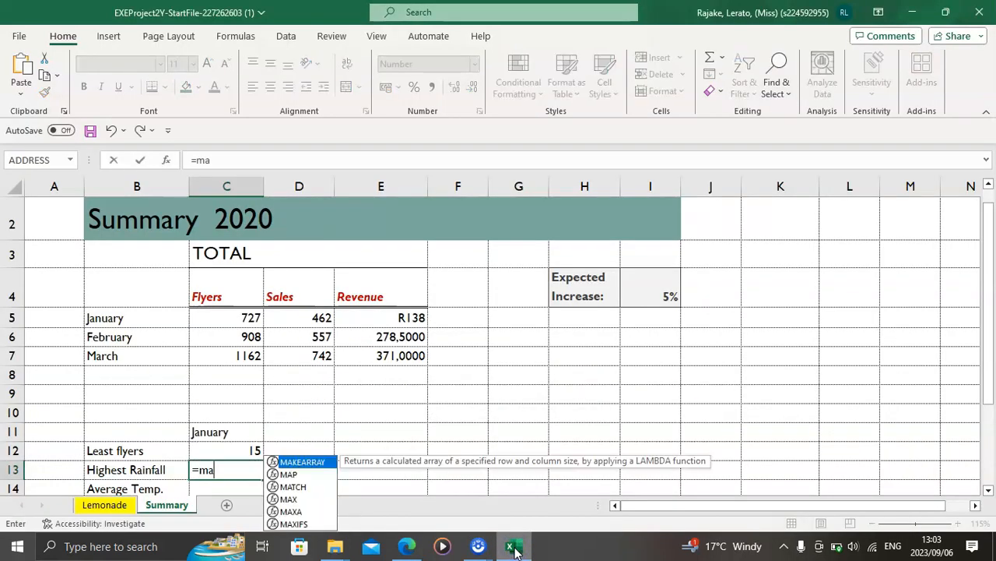
type("x")
key("Tab")
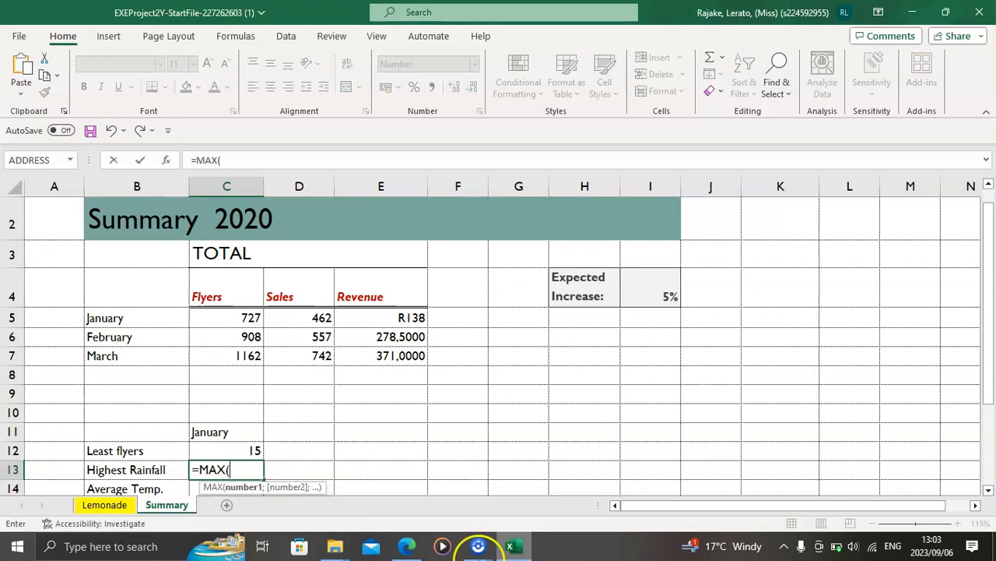
left_click(105, 505)
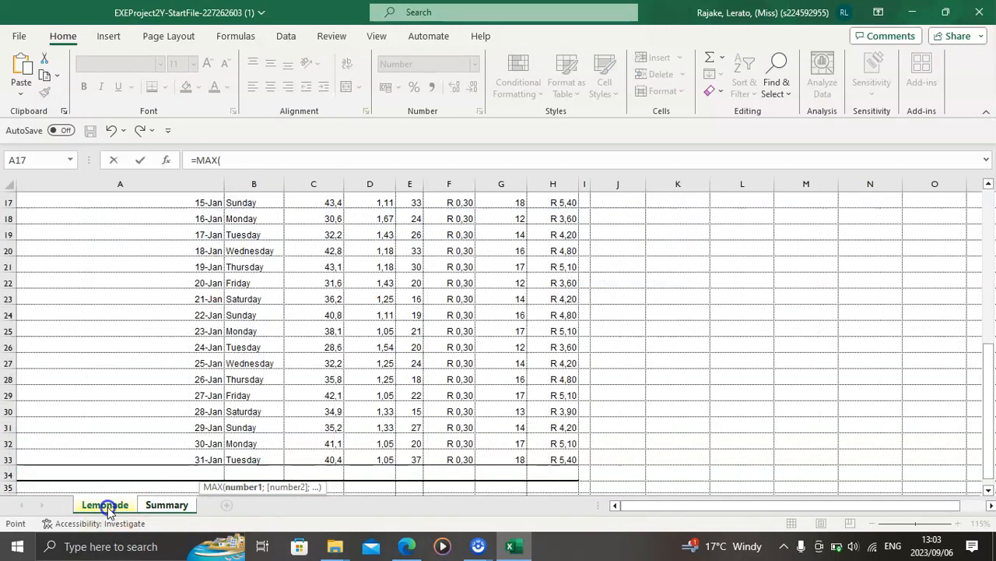
scroll(359, 300, "up", 5)
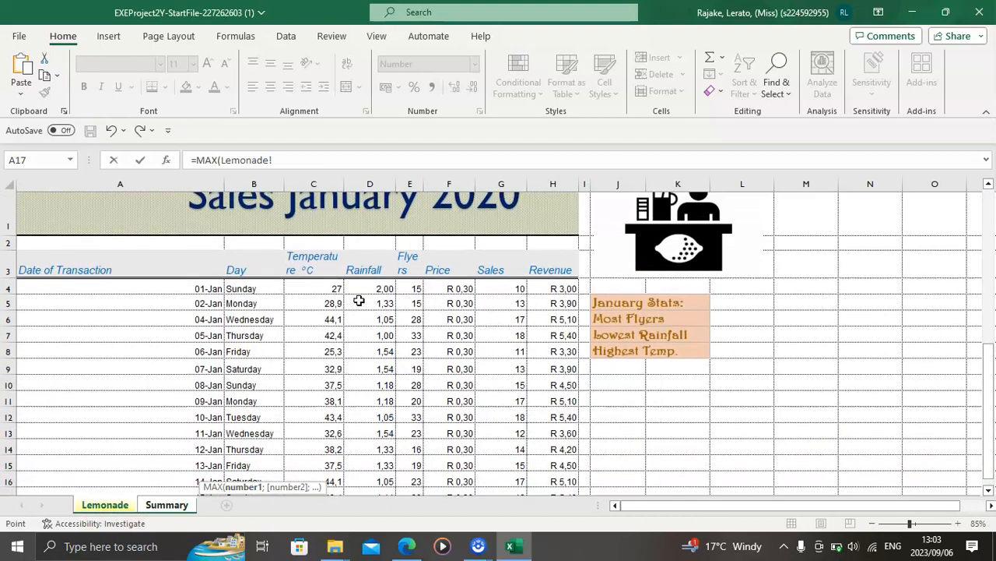
left_click(406, 546)
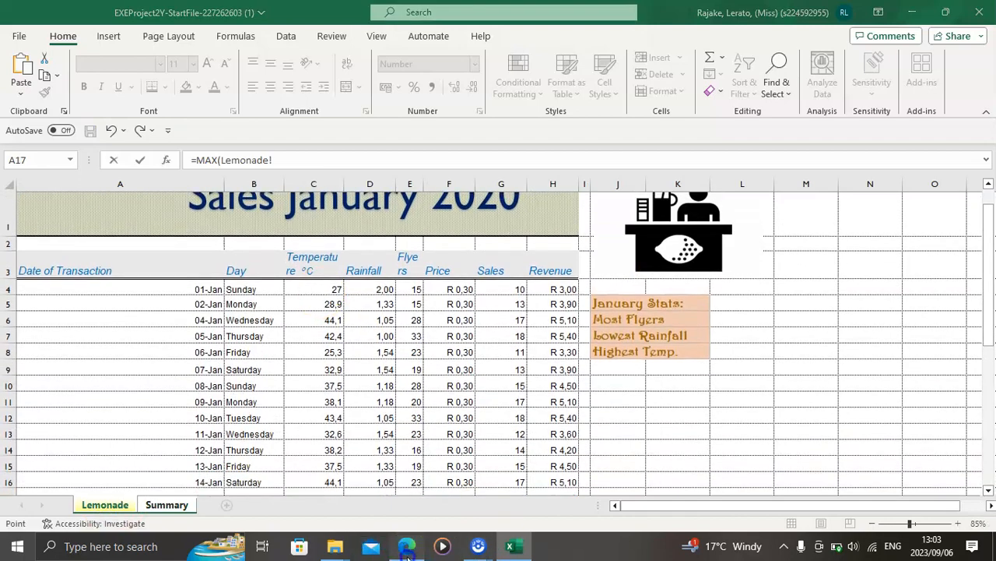
left_click(406, 554)
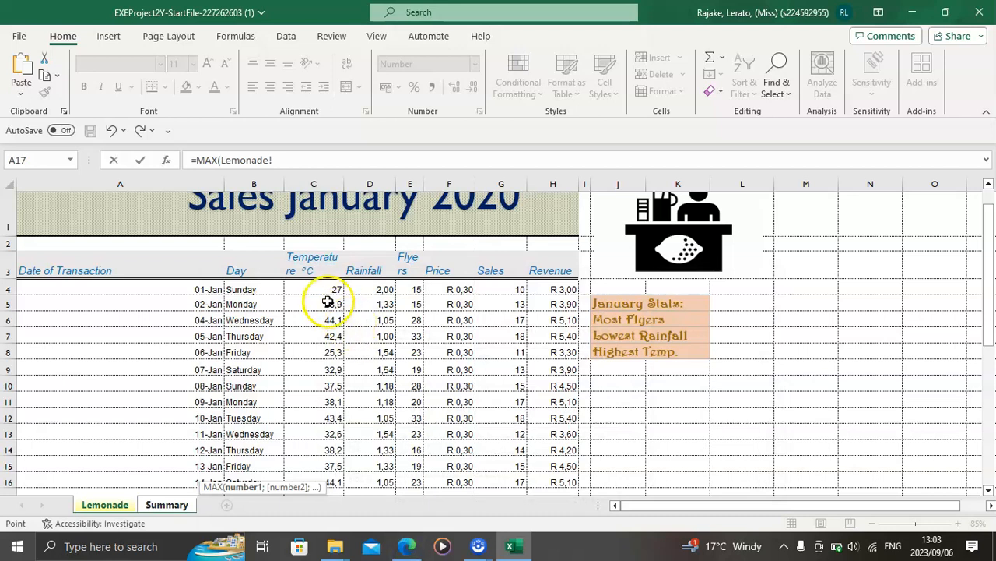
left_click_drag(377, 287, 365, 458)
key("Return")
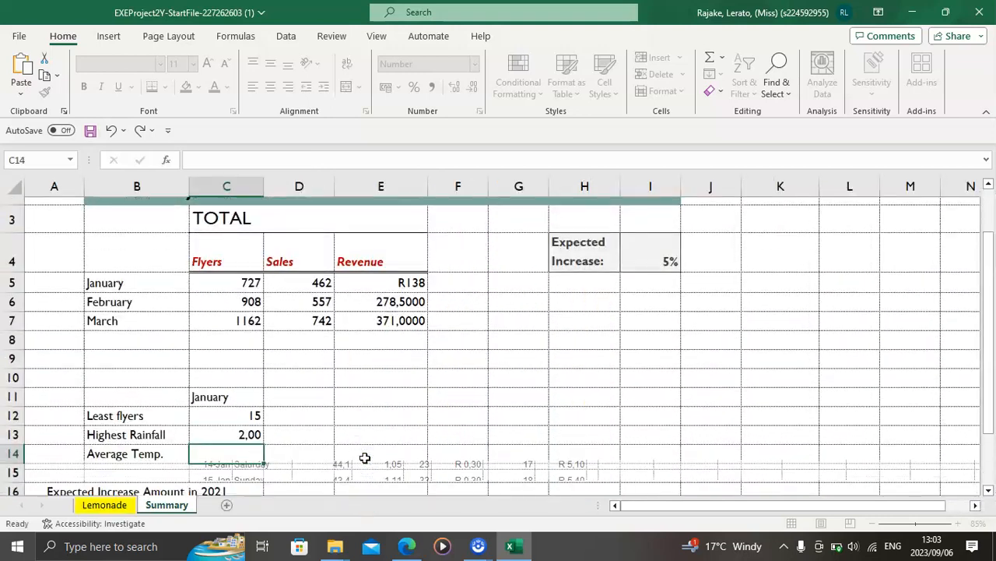
Step: Check instruction 11 in the PDF and enter an AVERAGE function in C14 in Excel over the January temperatures in Lemonade!C4:C33
left_click(415, 548)
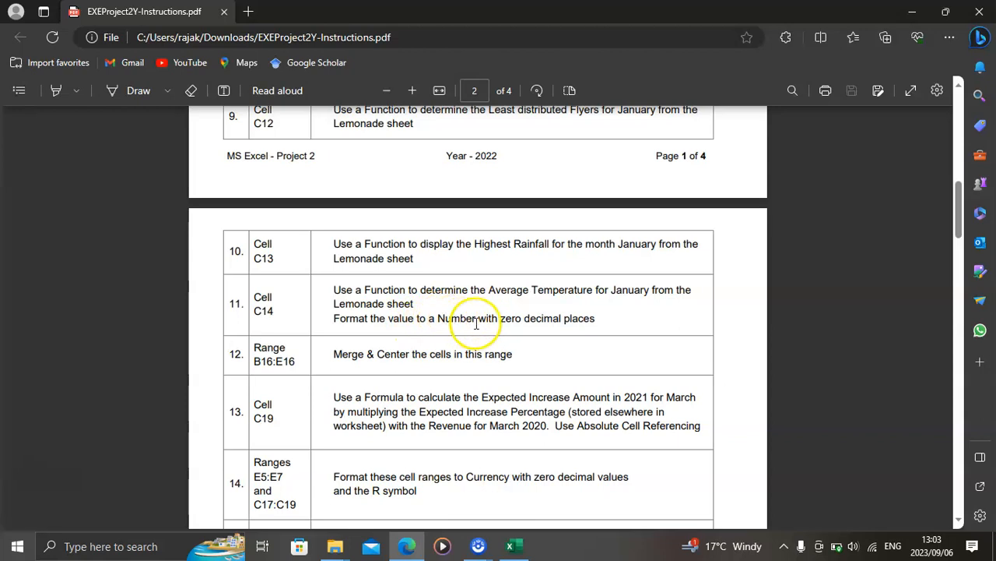
left_click(511, 550)
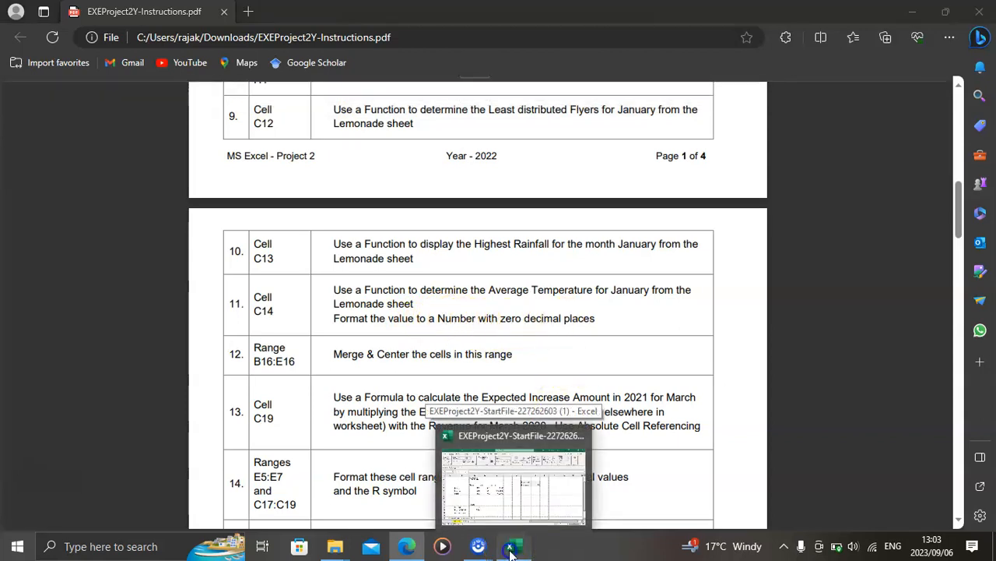
type("=aver")
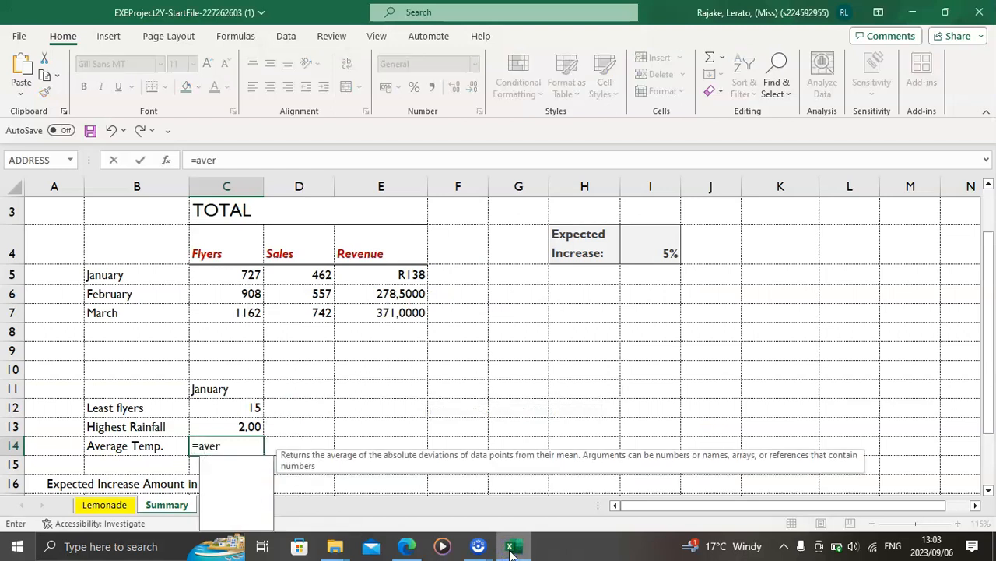
type("age")
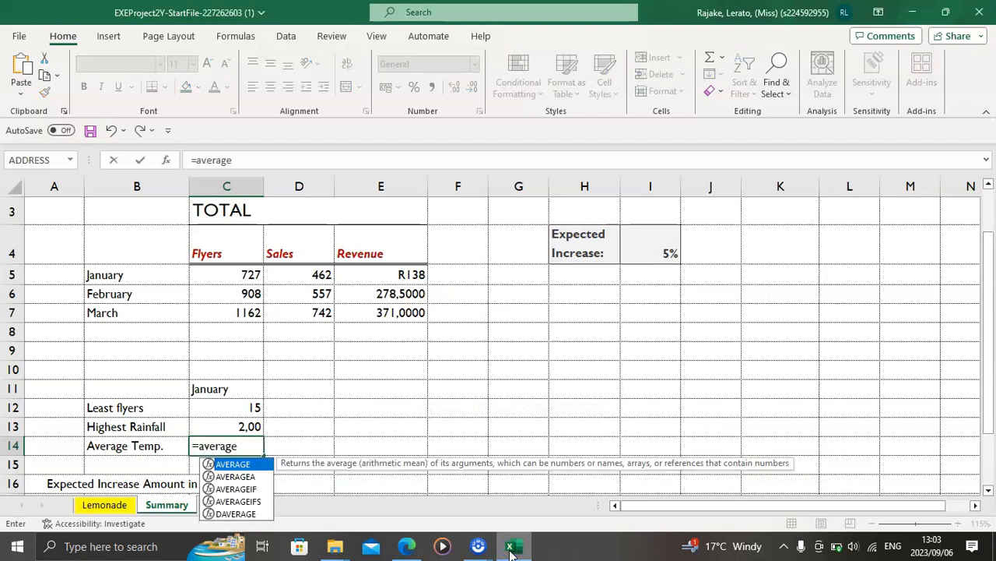
key("Tab")
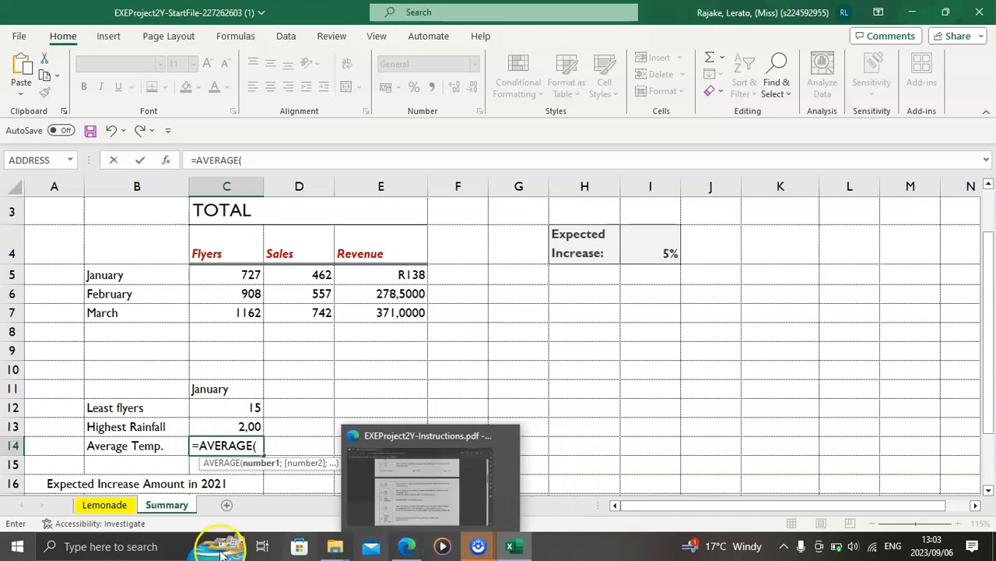
left_click(131, 506)
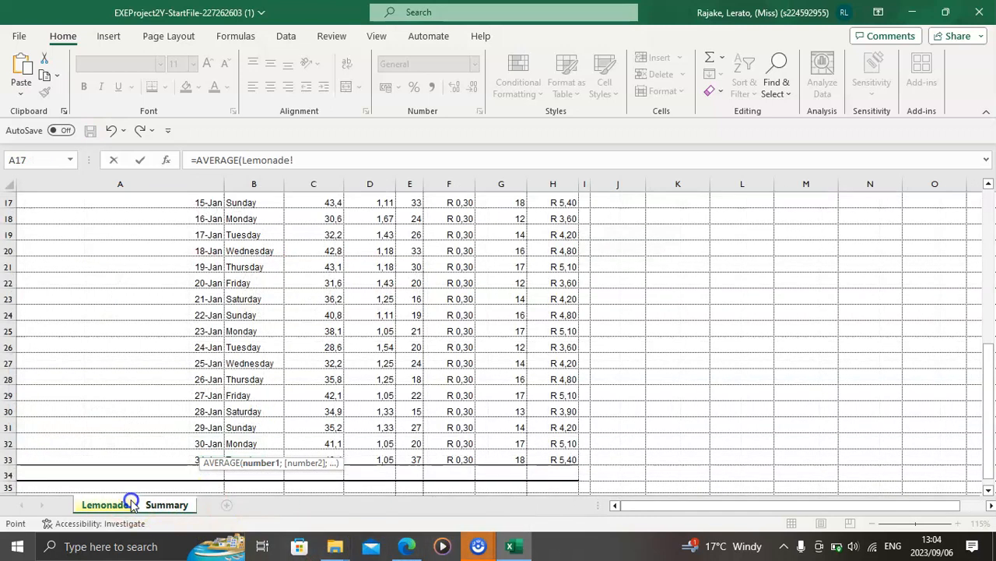
scroll(315, 308, "up", 3)
scroll(315, 308, "up", 2)
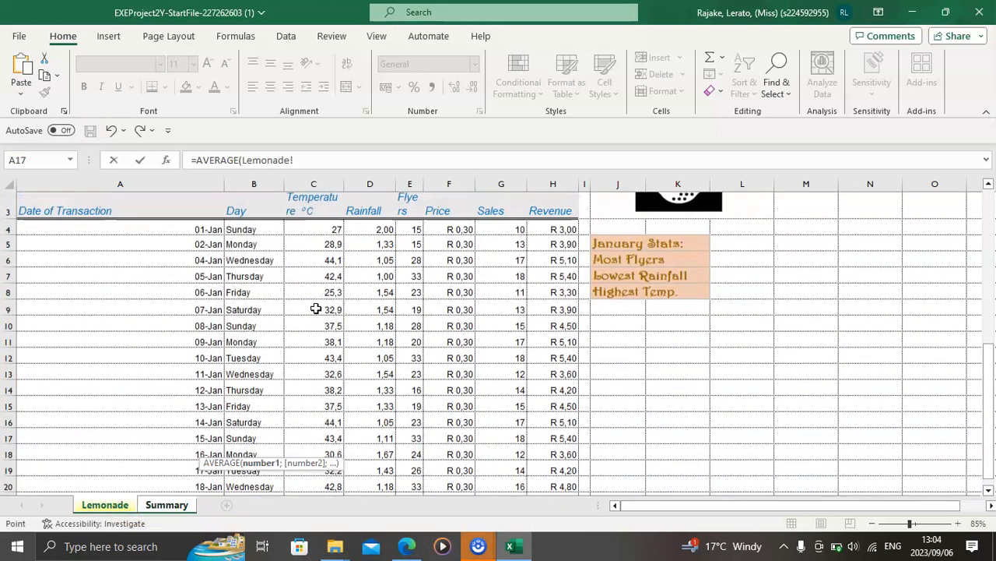
left_click_drag(317, 230, 337, 463)
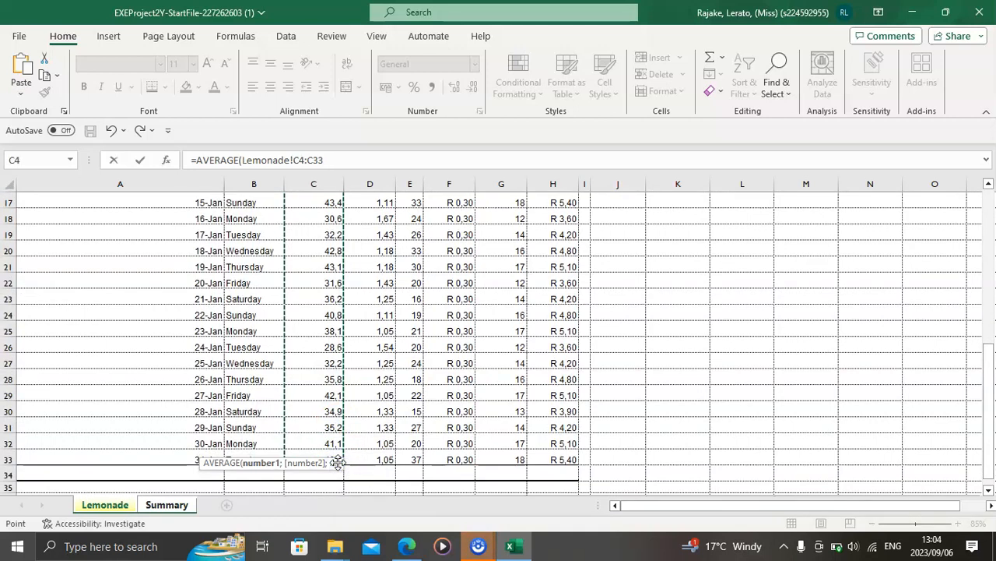
key("Return")
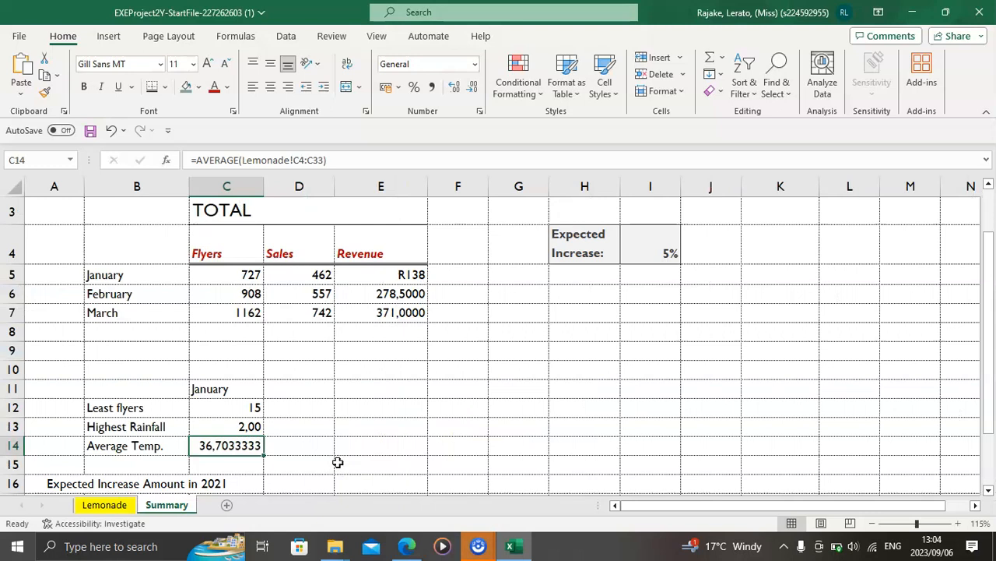
Step: Format the average temperature in C14 as a Number with 0 decimal places
left_click(479, 112)
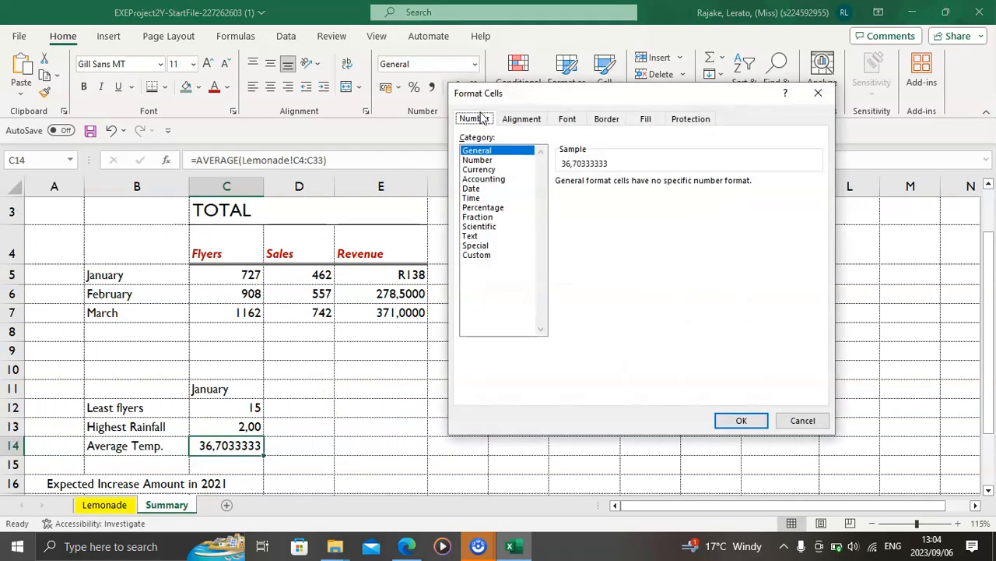
left_click(478, 159)
left_click(654, 186)
left_click(654, 186)
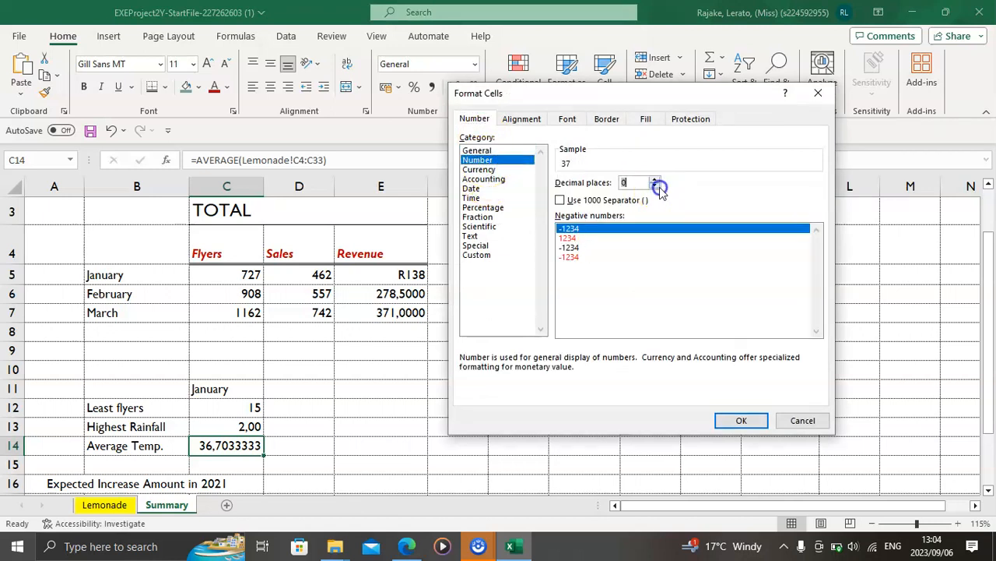
left_click(724, 418)
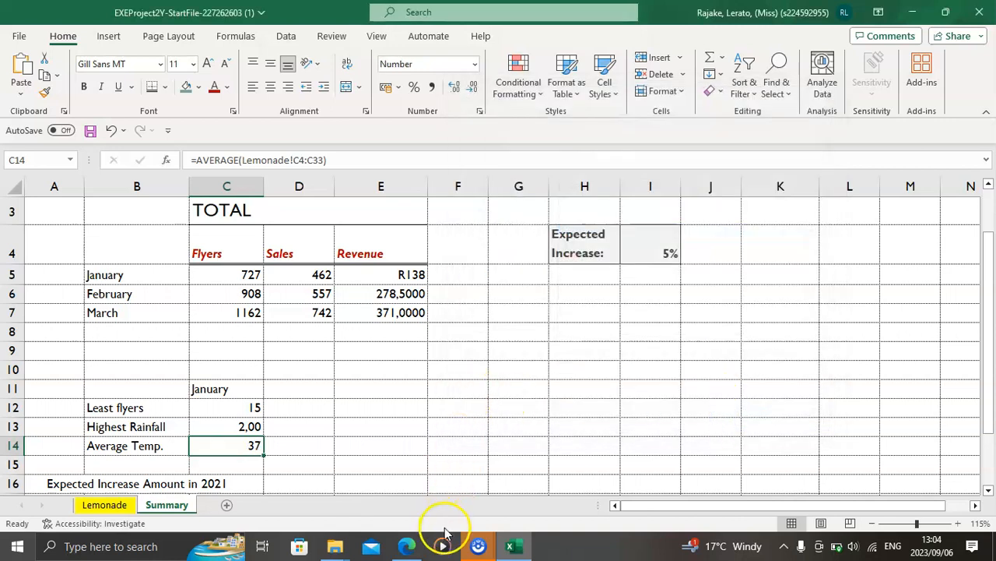
Step: Take the reference B16:E16 from instruction 12 in the PDF and merge and center that range on the Summary sheet in Excel
left_click(410, 546)
scroll(340, 379, "down", 1)
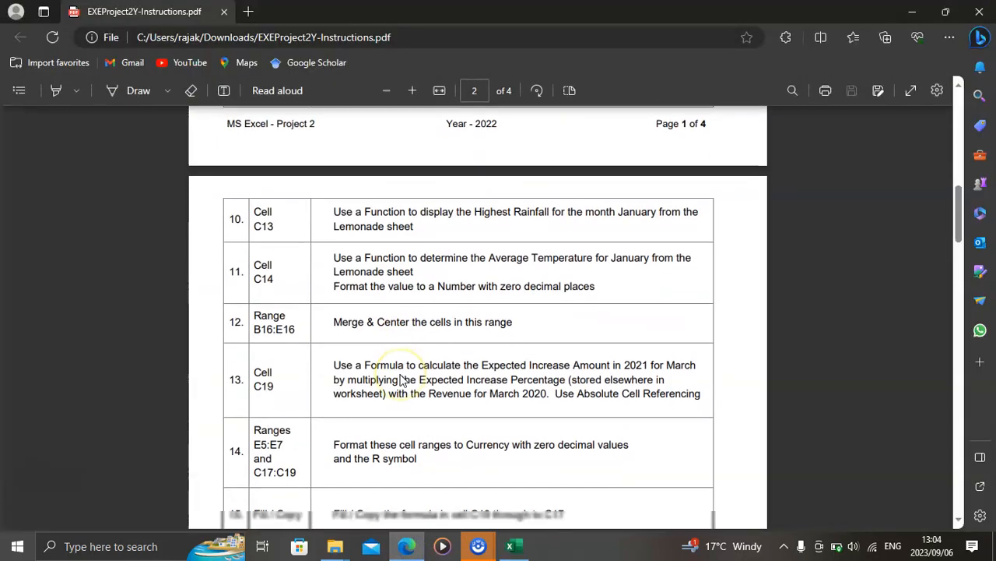
scroll(402, 380, "down", 1)
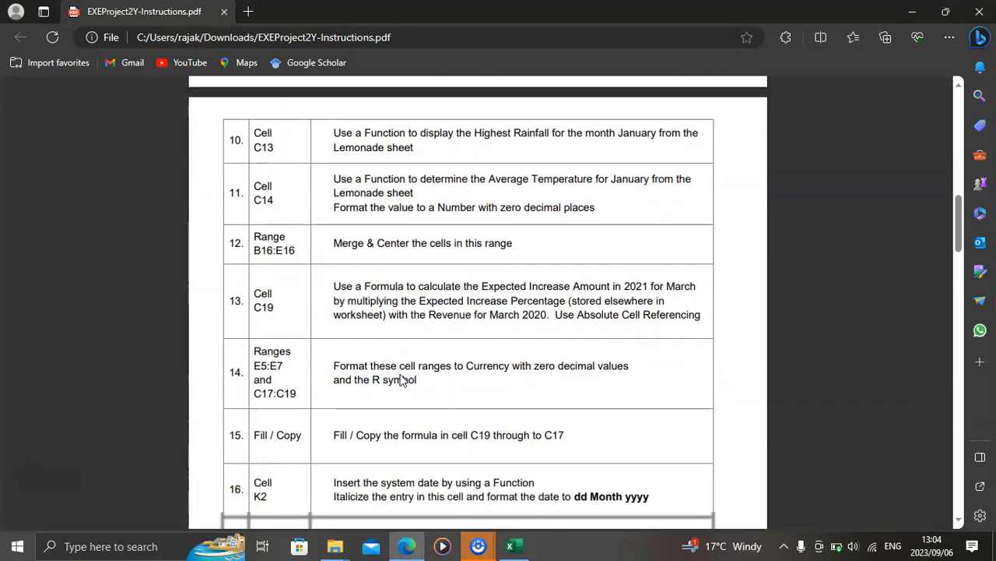
left_click(254, 246)
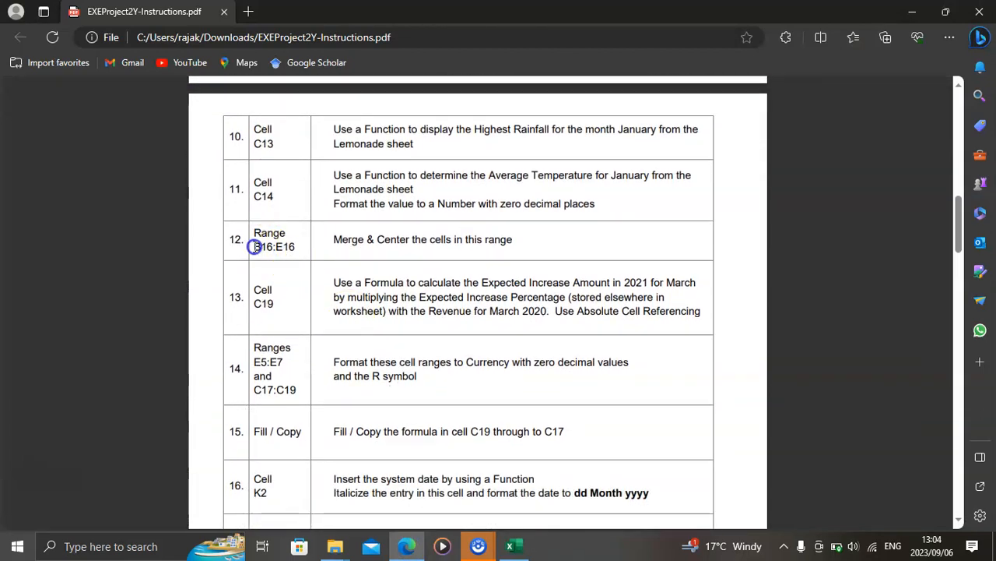
left_click_drag(293, 250, 295, 251)
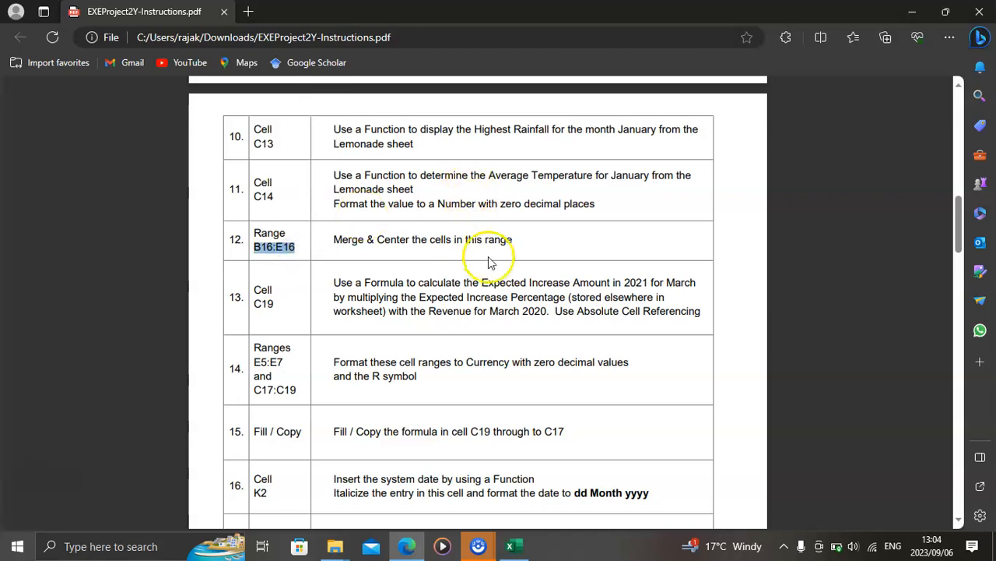
left_click(517, 544)
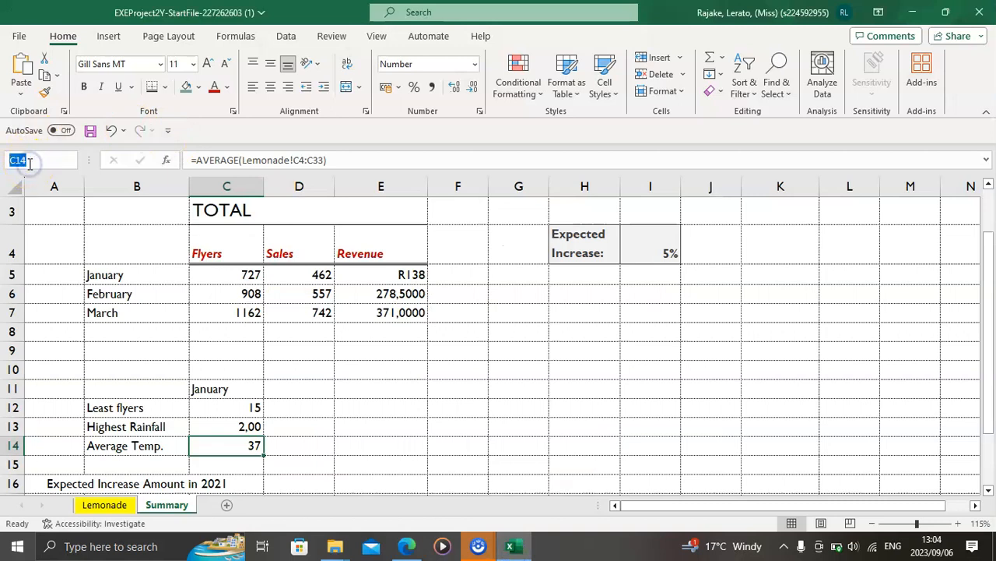
key("Return")
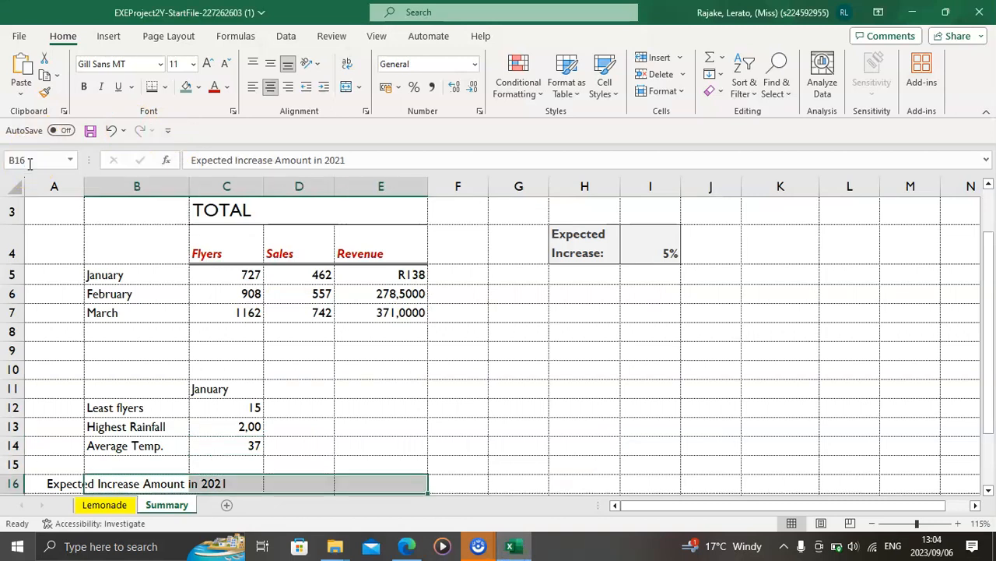
left_click(347, 88)
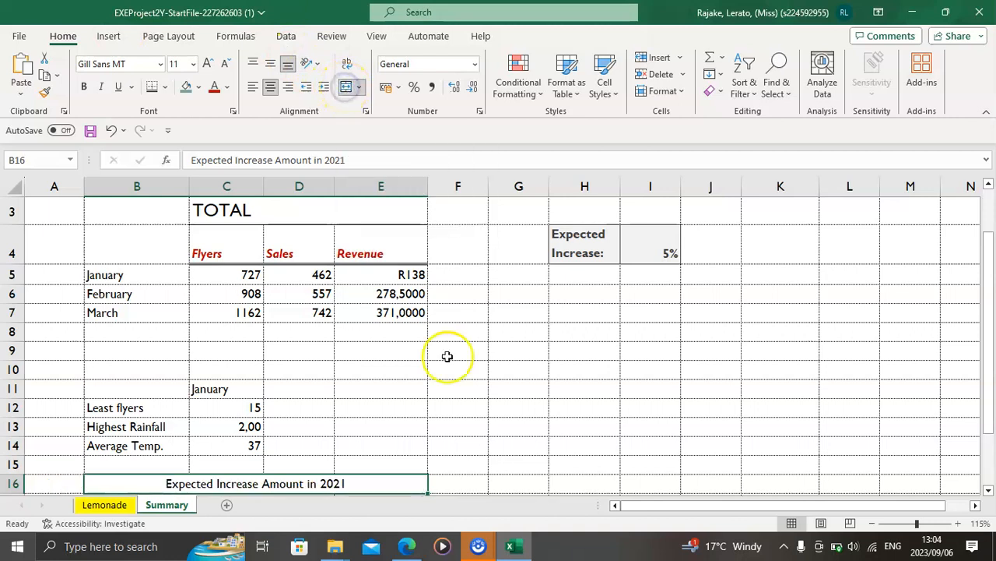
Step: Review instruction 13 in the PDF and go to cell C19 on the Summary sheet in Excel
left_click(403, 548)
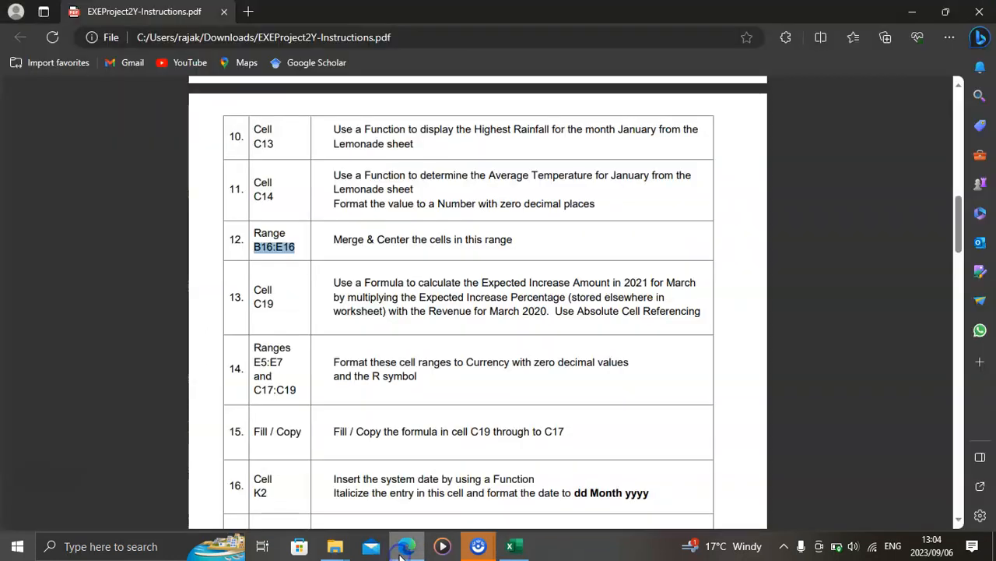
scroll(397, 364, "down", 2)
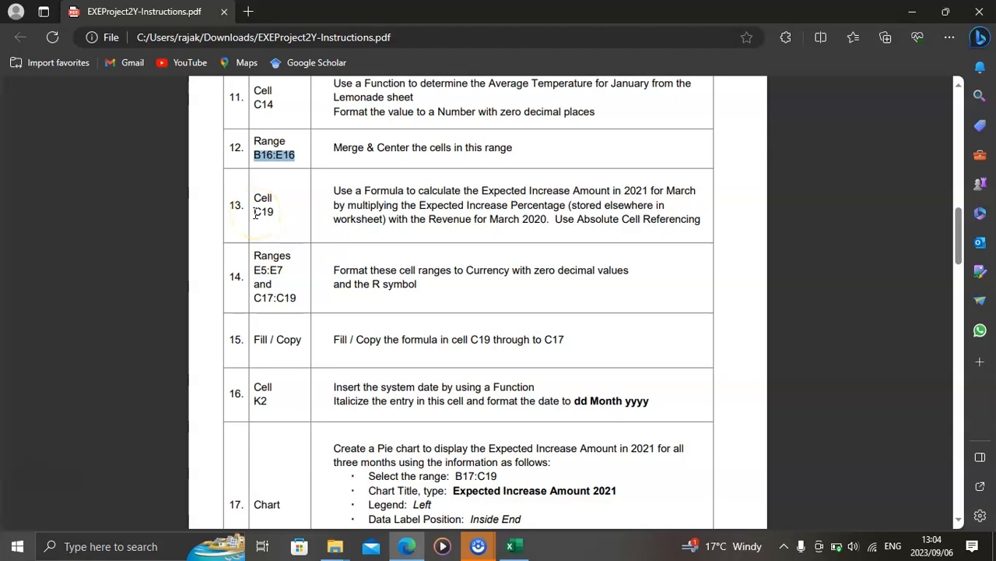
left_click_drag(268, 214, 269, 214)
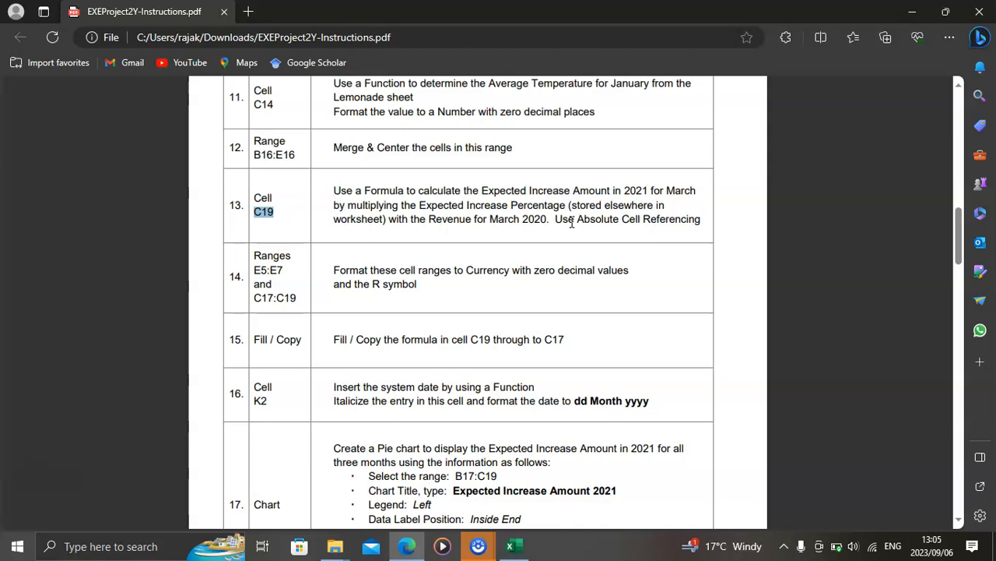
left_click(516, 548)
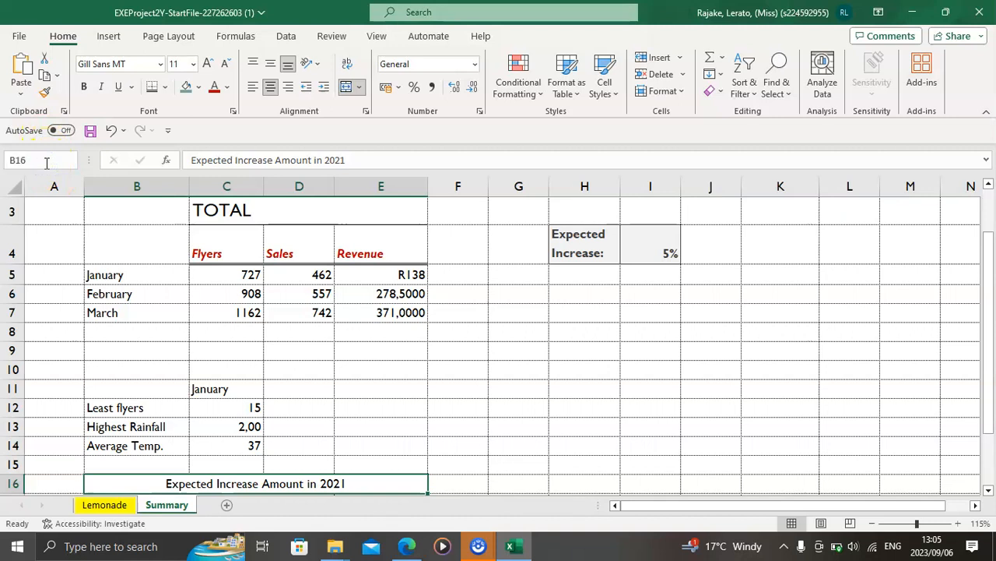
key("BackSpace")
key("BackSpace")
type("c19")
key("Return")
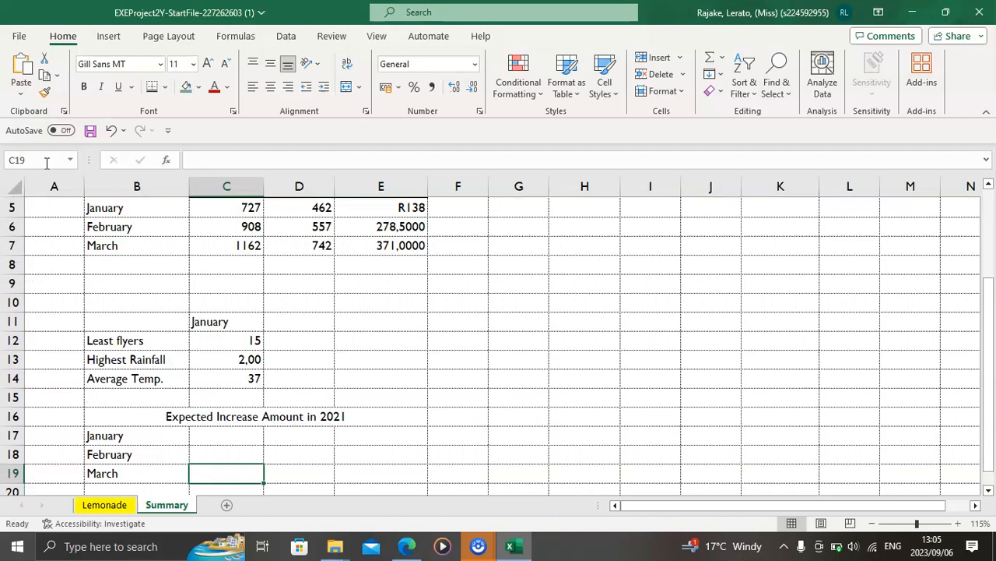
Step: Enter a formula in C19 multiplying March revenue in E7 by the expected increase percentage as an absolute reference, =E7*$I$4
type("=")
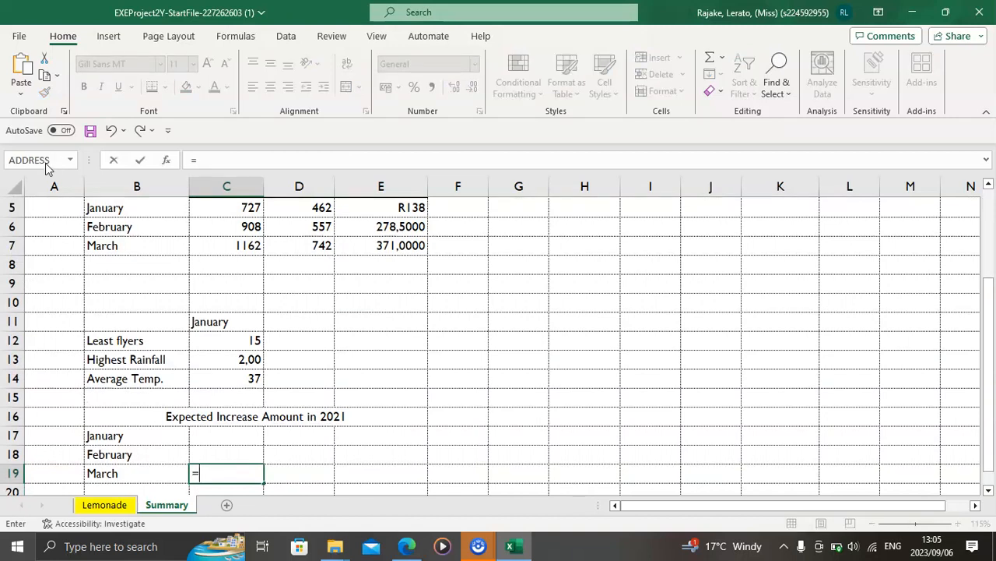
scroll(278, 374, "up", 2)
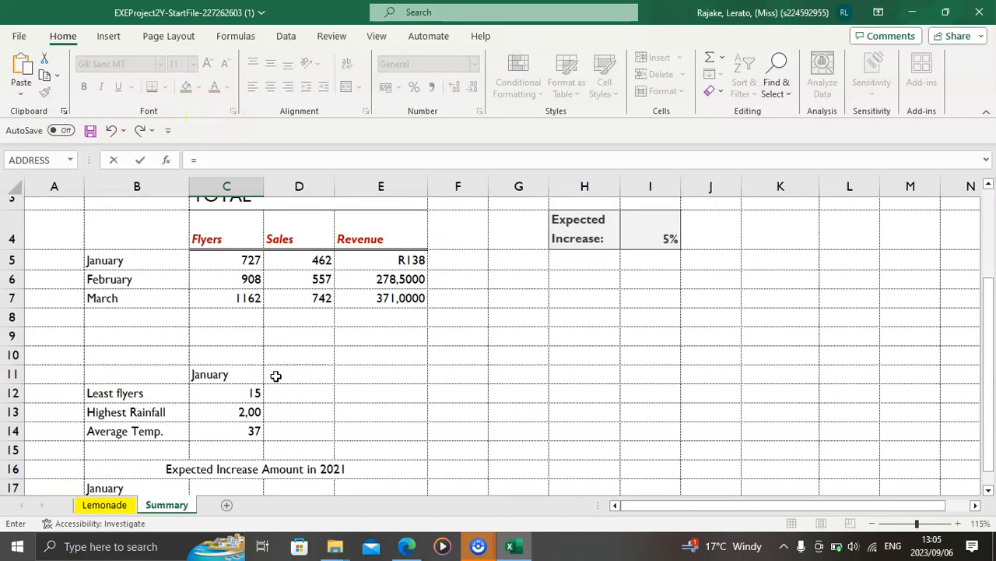
left_click(380, 298)
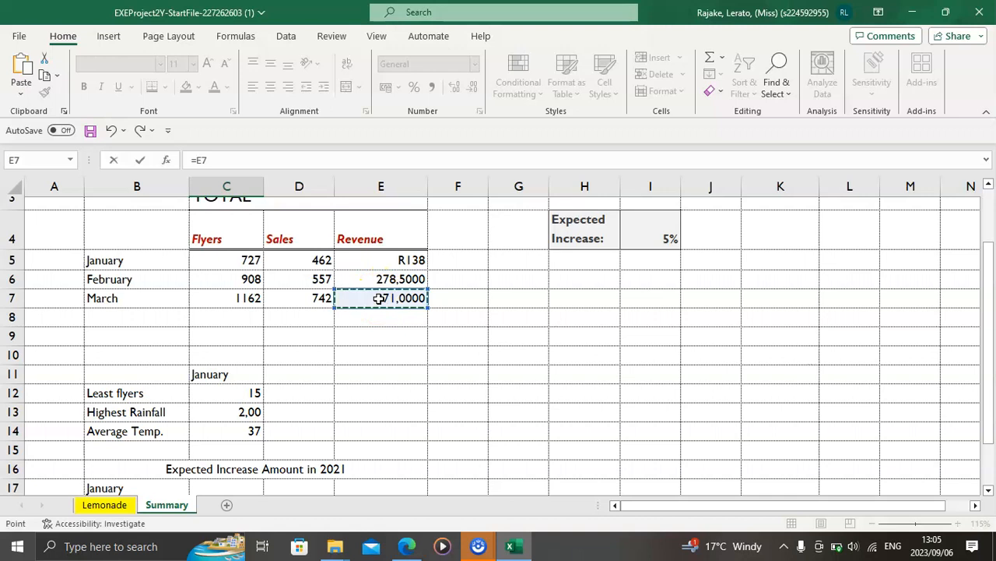
left_click(665, 238)
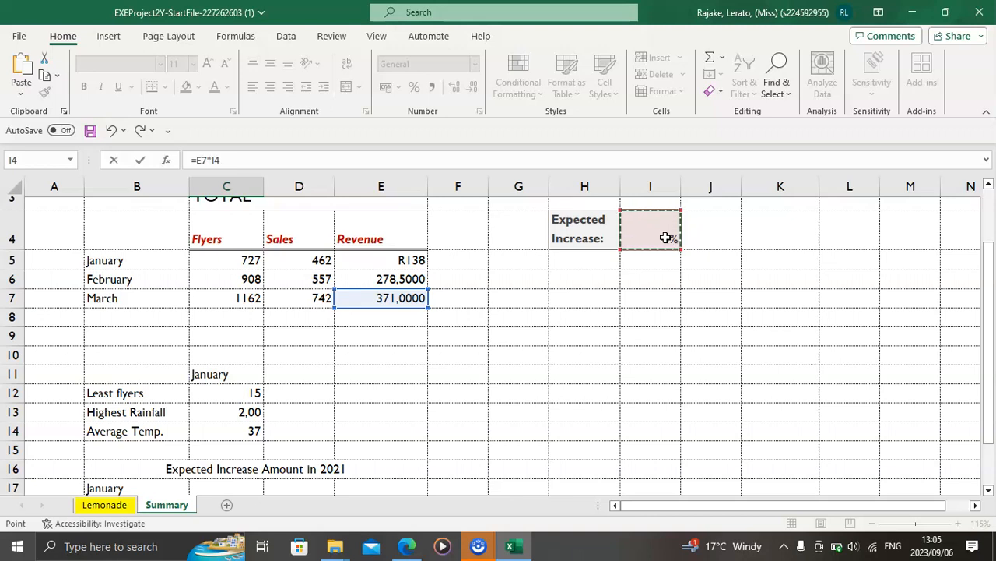
key("F4")
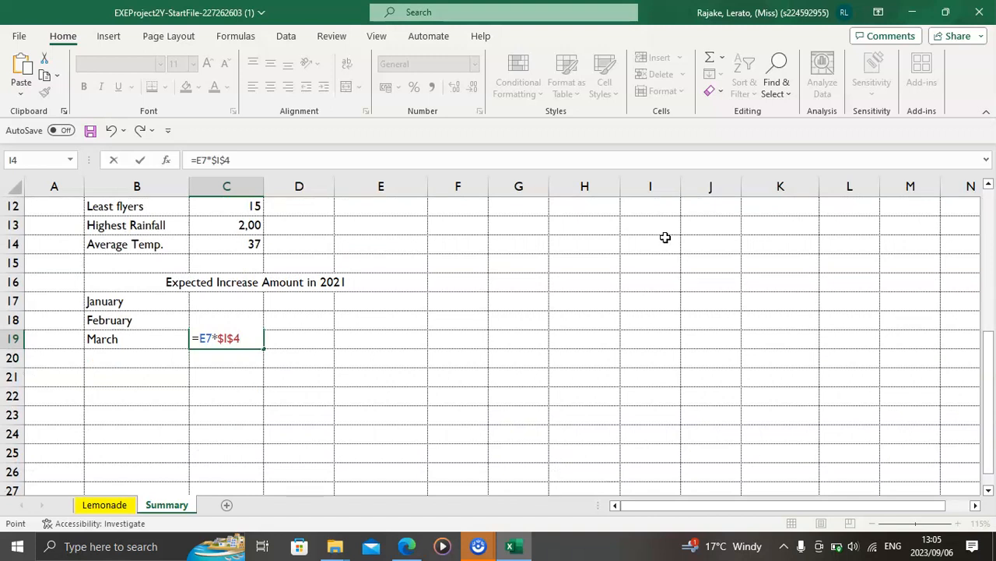
key("Return")
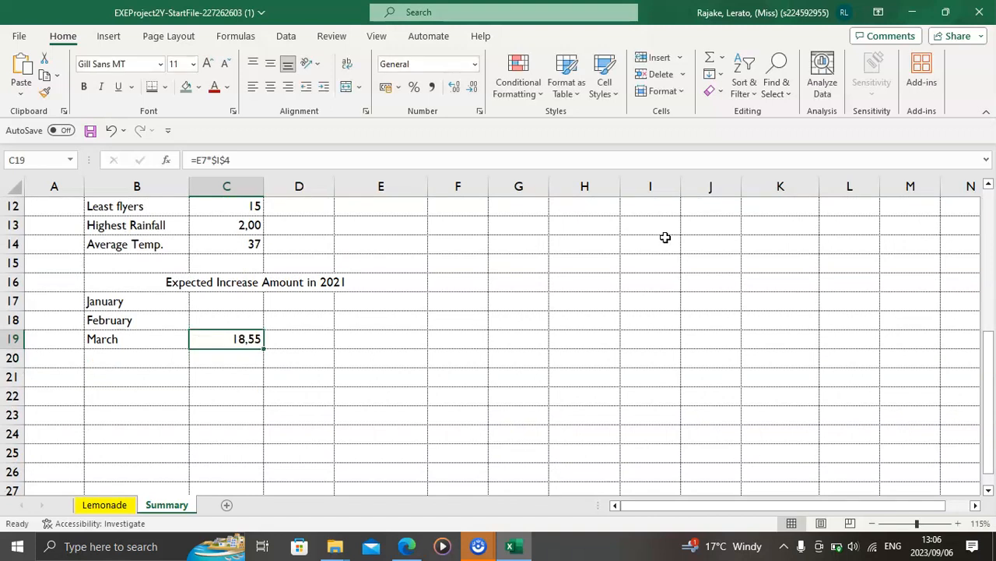
Step: Check instruction 14 in the PDF and select the ranges E5:E7 and C17:C19 together on the Summary sheet in Excel
left_click(408, 550)
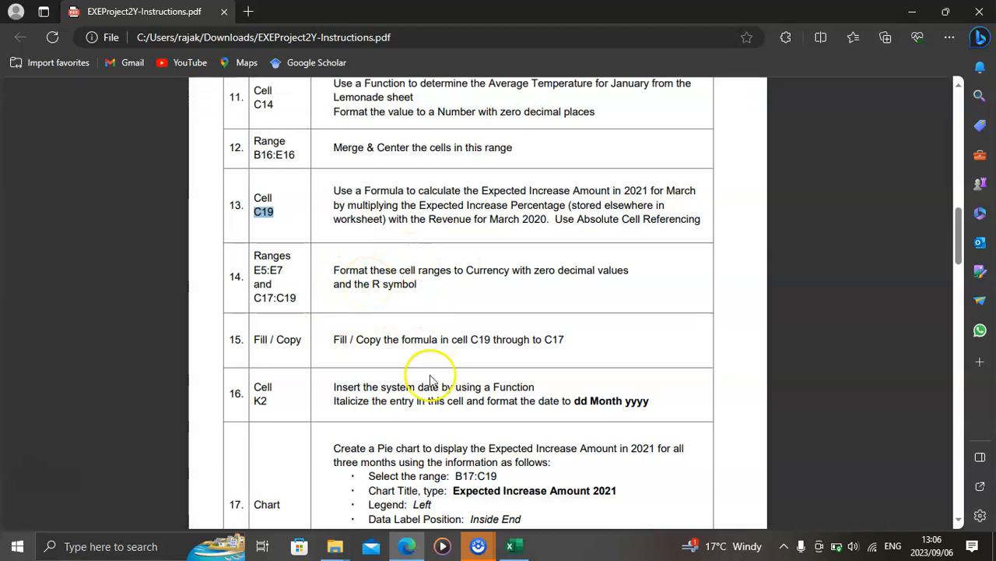
left_click(521, 548)
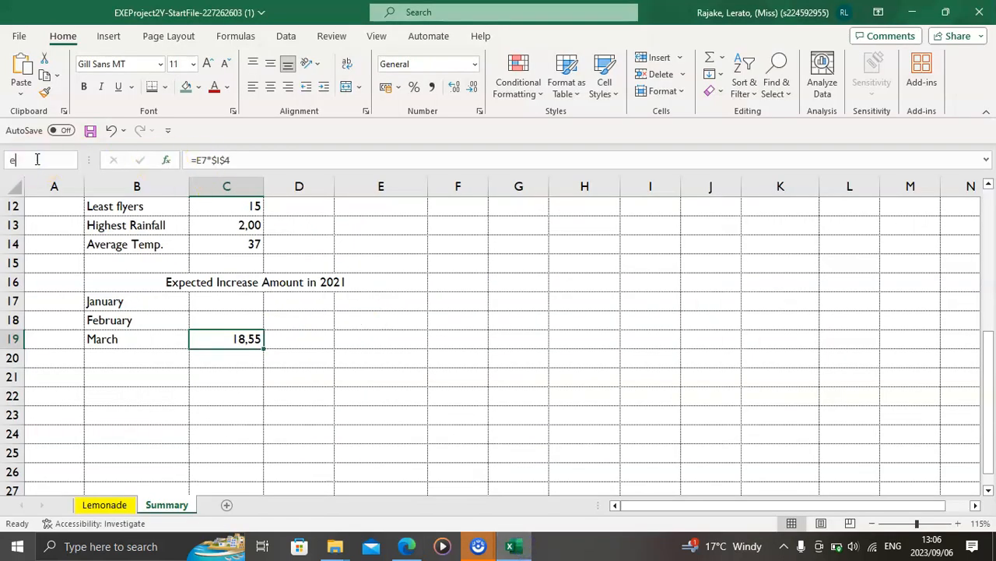
left_click(37, 158)
type("e5:e7;c17:c19")
key("Return")
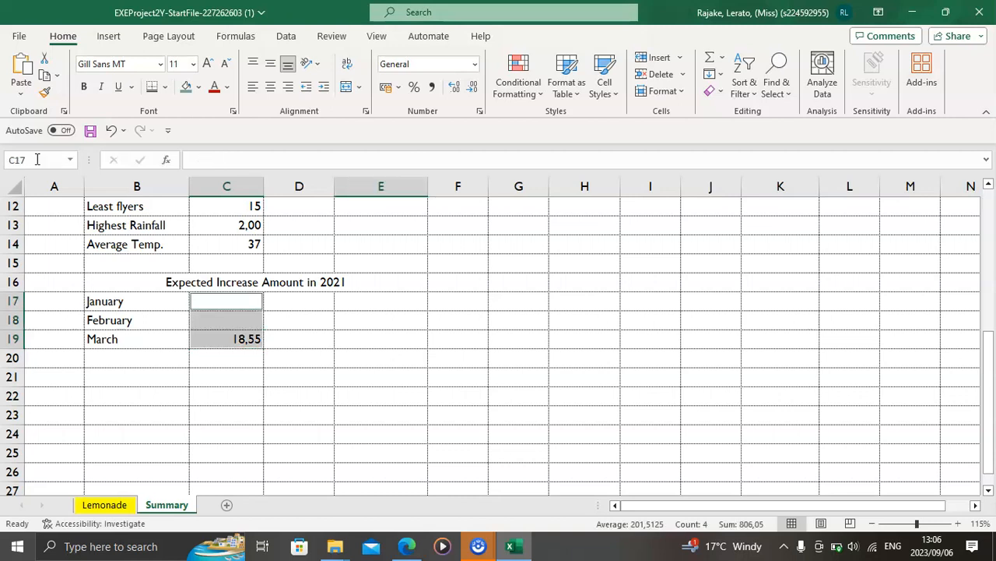
Step: Recheck instruction 14 in the PDF and format the selected ranges in Excel as Currency with 0 decimal places and the R symbol
left_click(406, 547)
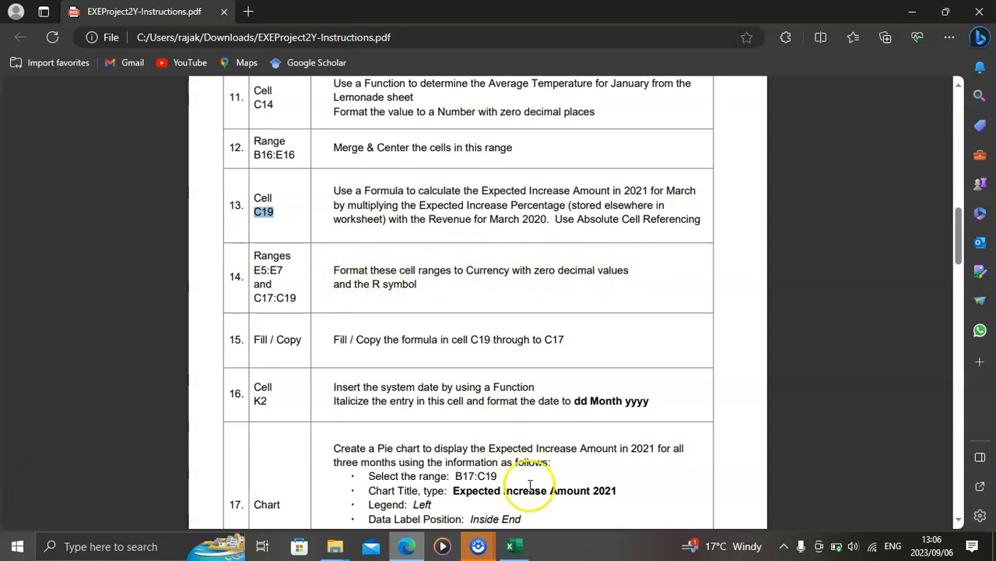
left_click(520, 548)
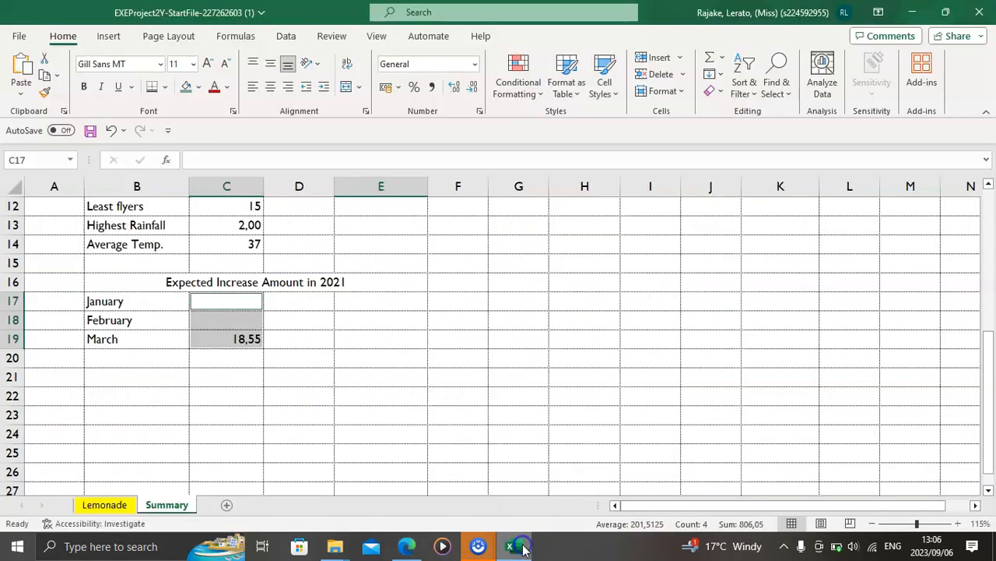
left_click(480, 114)
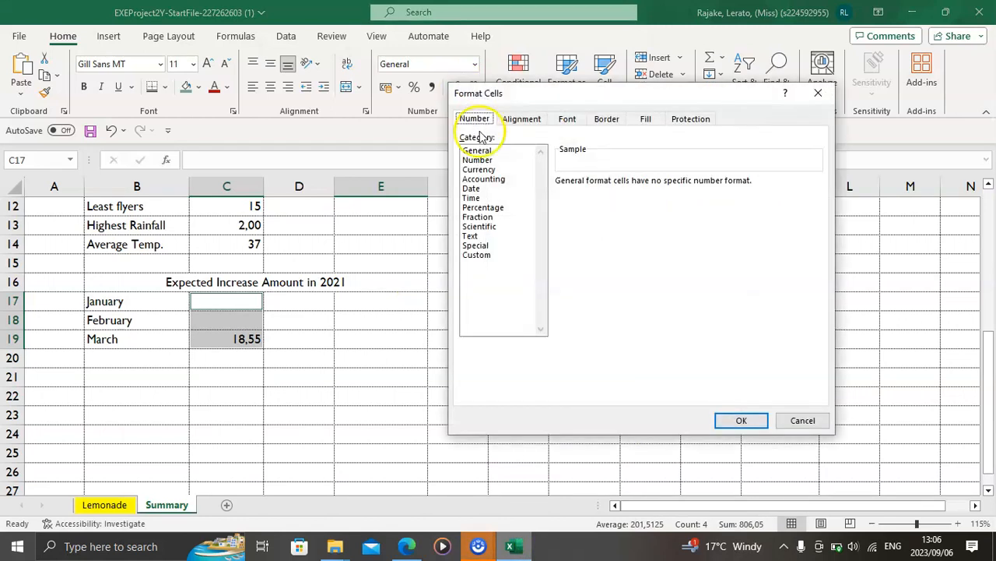
left_click(480, 170)
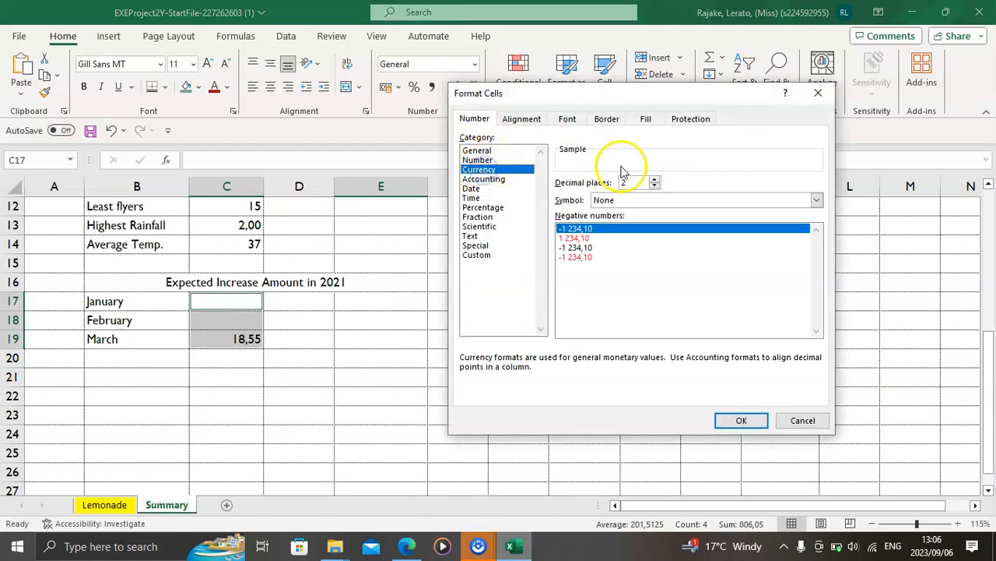
left_click(654, 185)
left_click(655, 185)
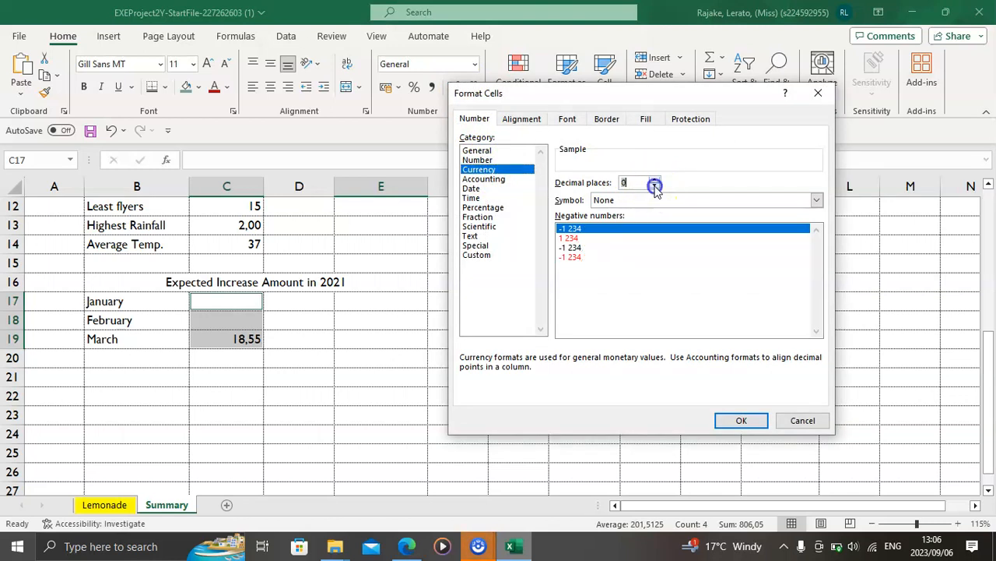
left_click(815, 200)
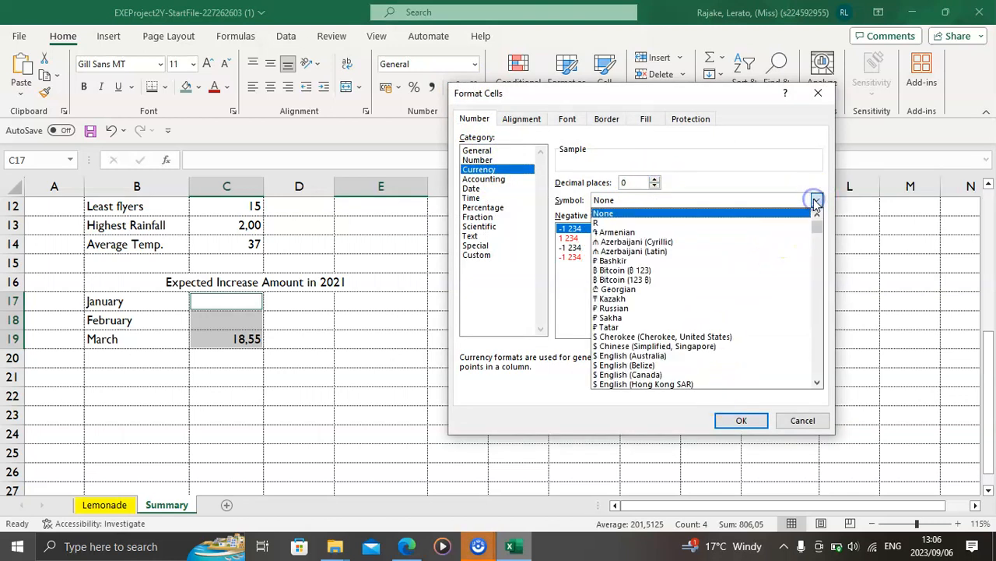
left_click(598, 223)
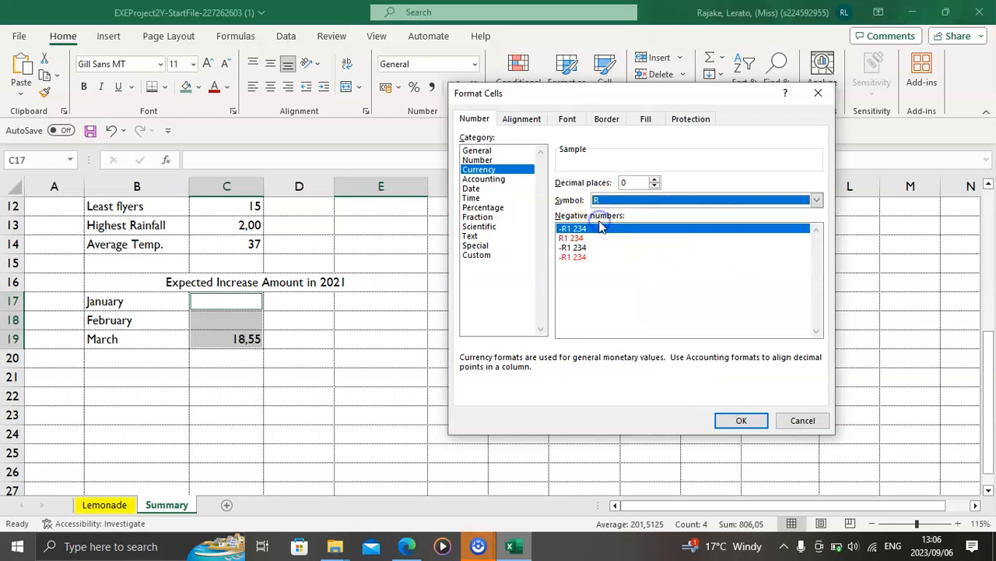
left_click(735, 421)
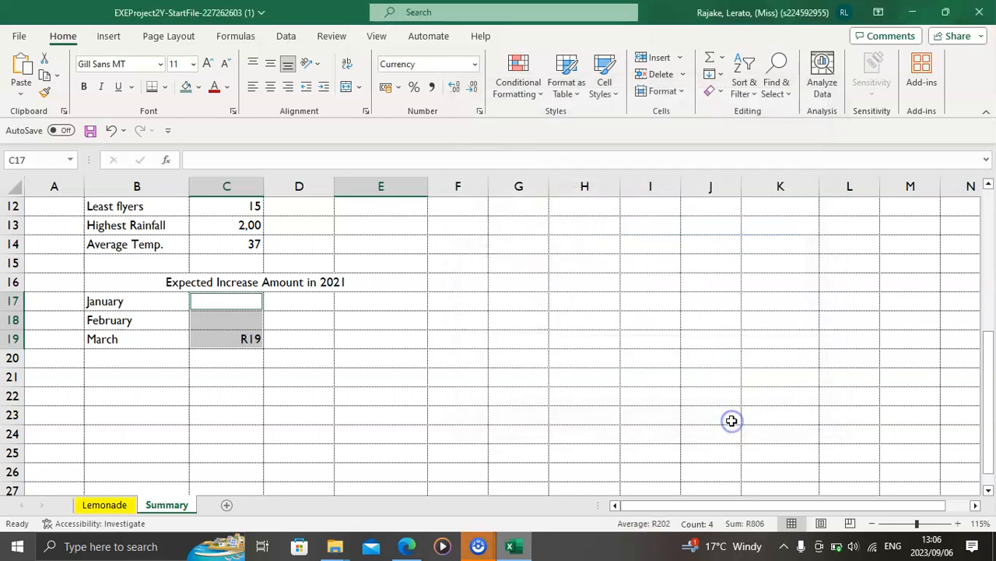
Step: Check instruction 15 in the PDF and fill the formula in C19 up through C17 on the Summary sheet in Excel
mouse_move(406, 546)
left_click(423, 483)
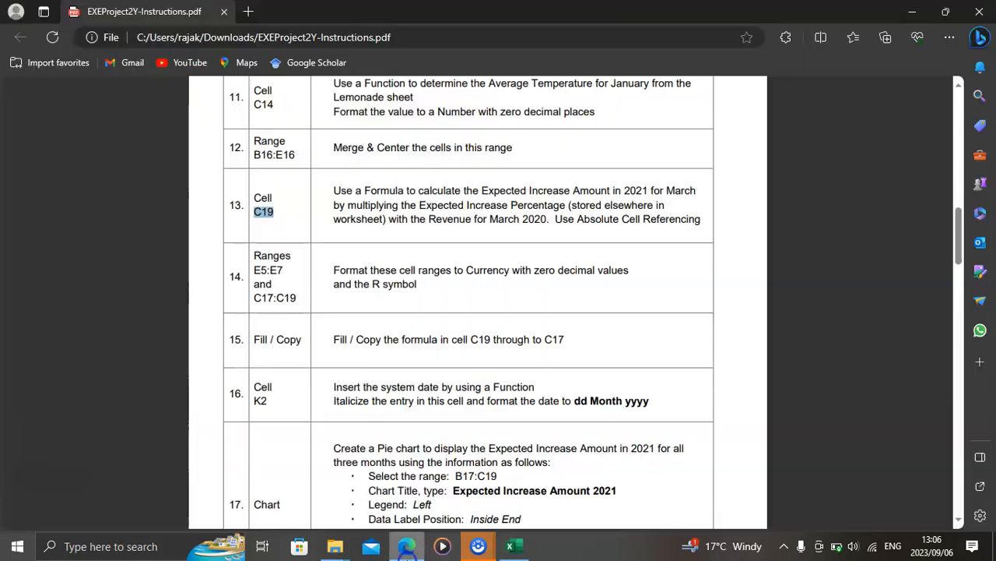
scroll(409, 339, "down", 1)
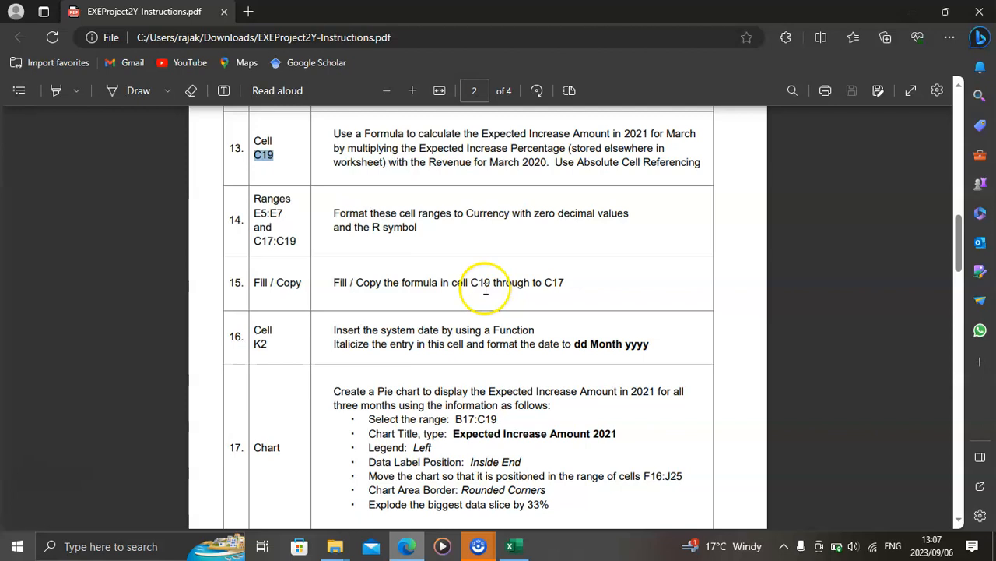
left_click(529, 551)
left_click(234, 343)
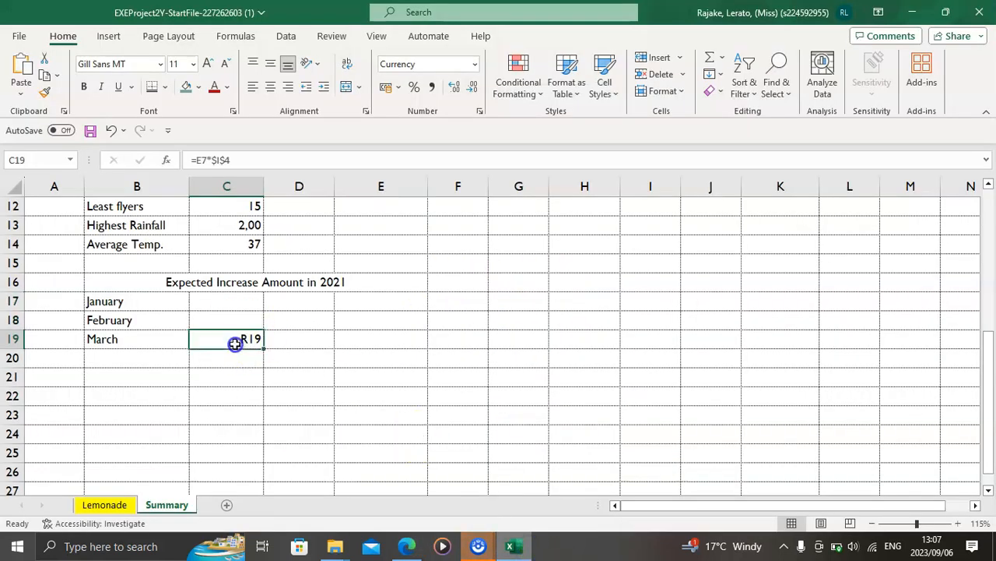
left_click_drag(265, 349, 265, 283)
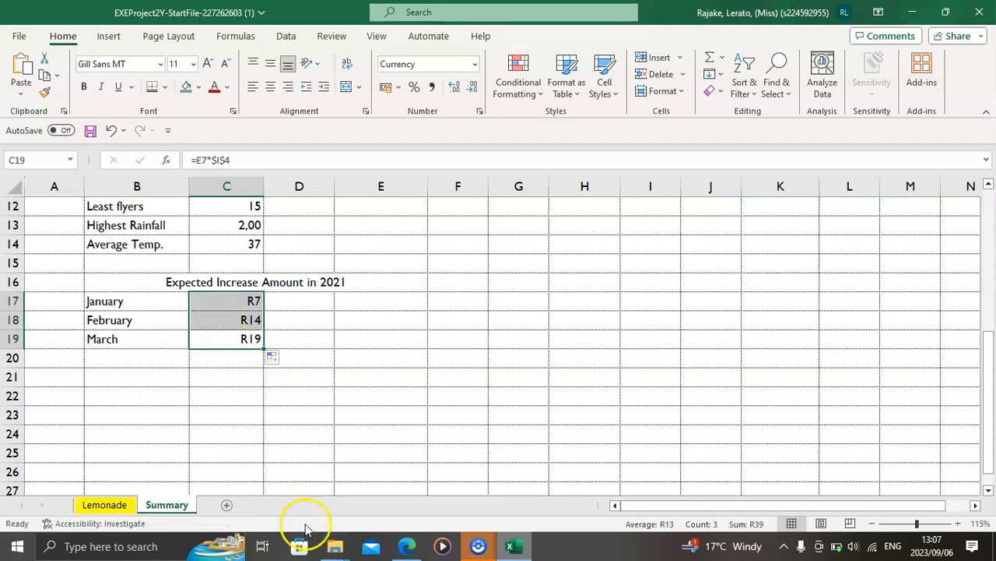
Step: Check instruction 16 in the PDF and enter the system date in K2 of the Summary sheet in Excel with =TODAY()
left_click(403, 545)
scroll(415, 374, "down", 1)
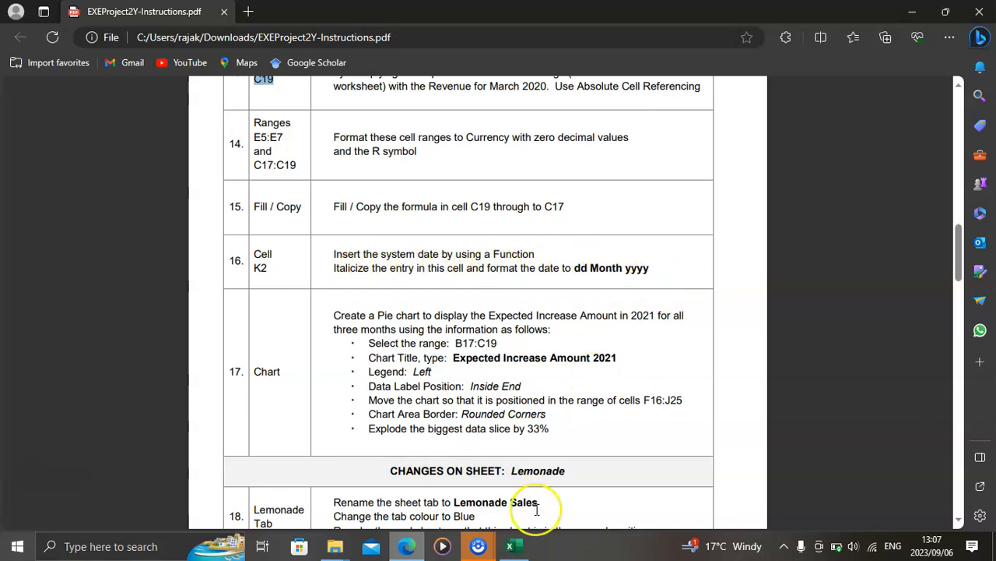
left_click(512, 545)
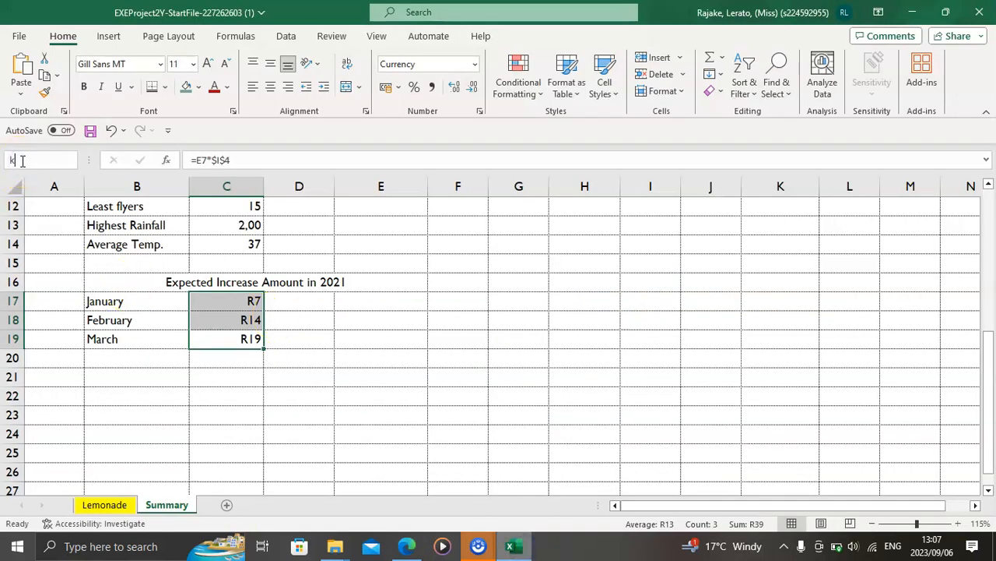
key("Return")
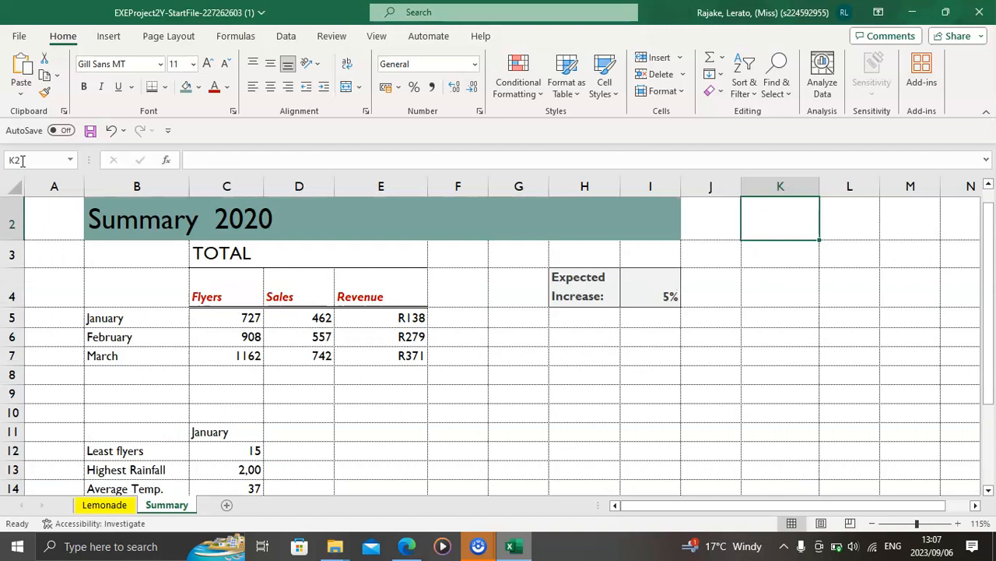
type("=")
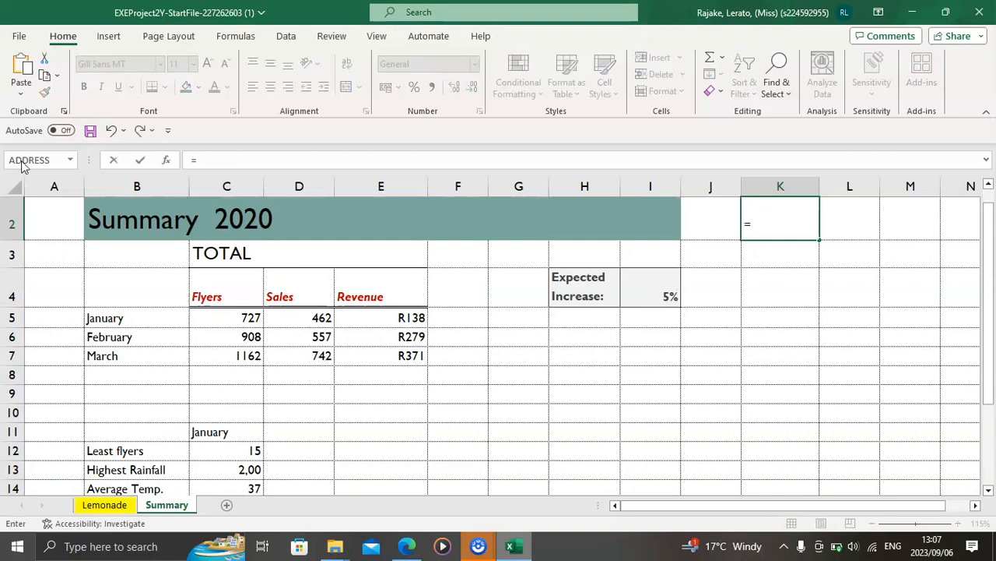
type("today")
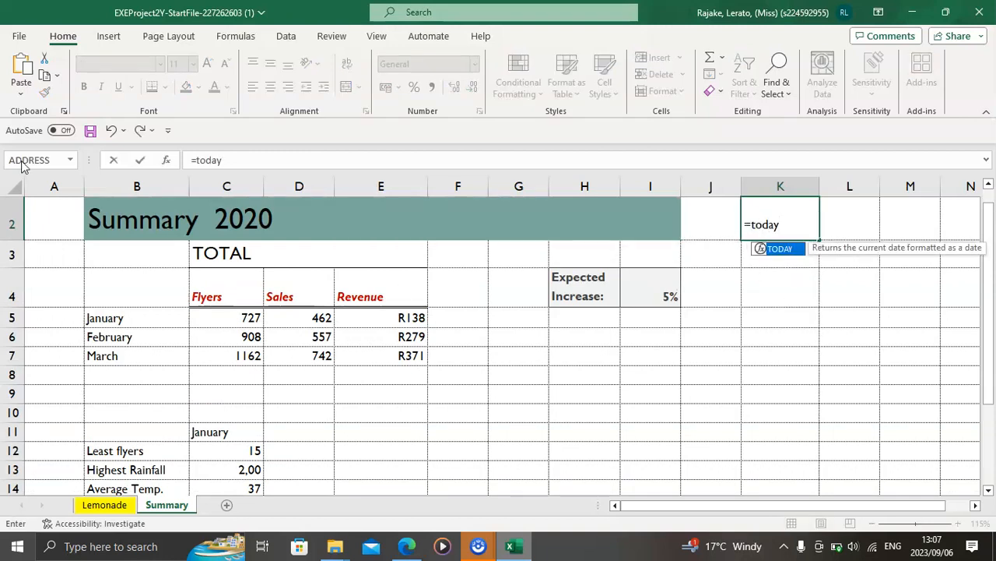
key("Tab")
key("ctrl+Return")
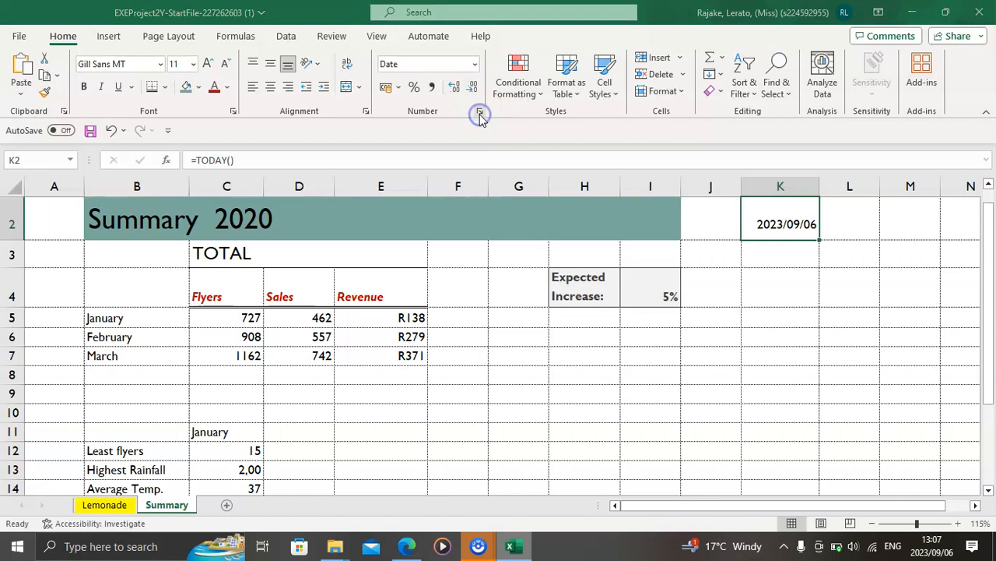
Step: Format the date in K2 with the "14 March 2012" date type and italicize it
left_click(480, 115)
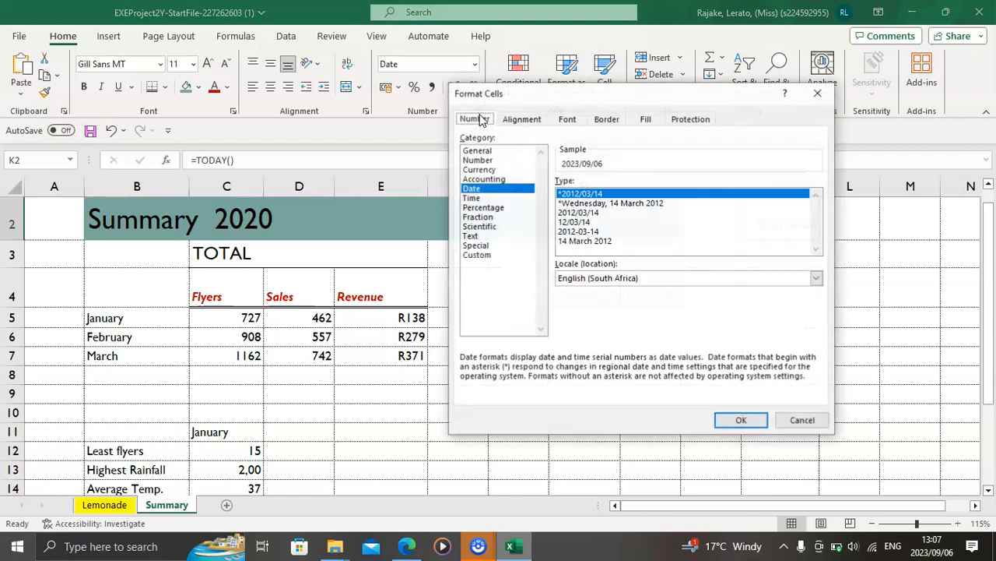
left_click(586, 242)
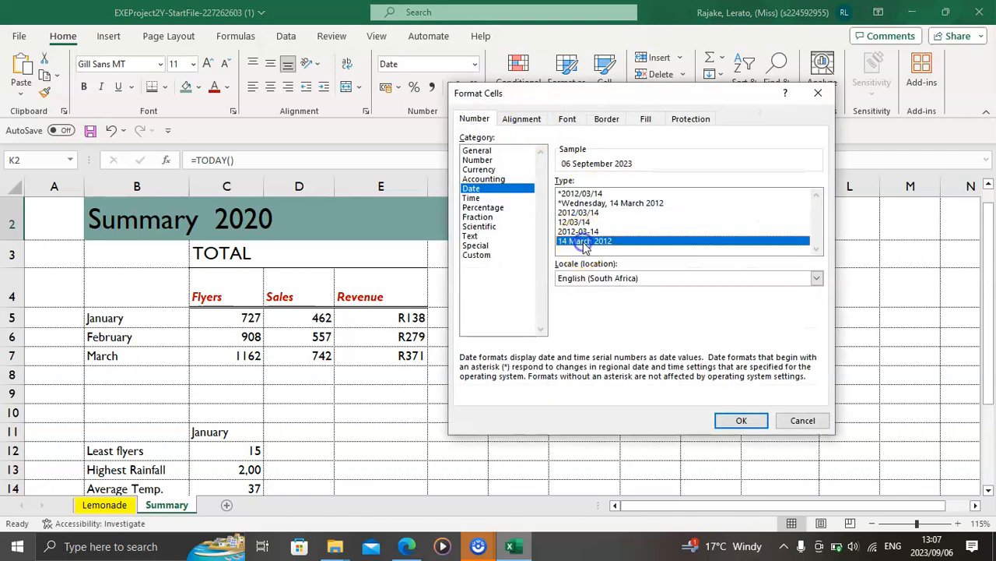
left_click(744, 422)
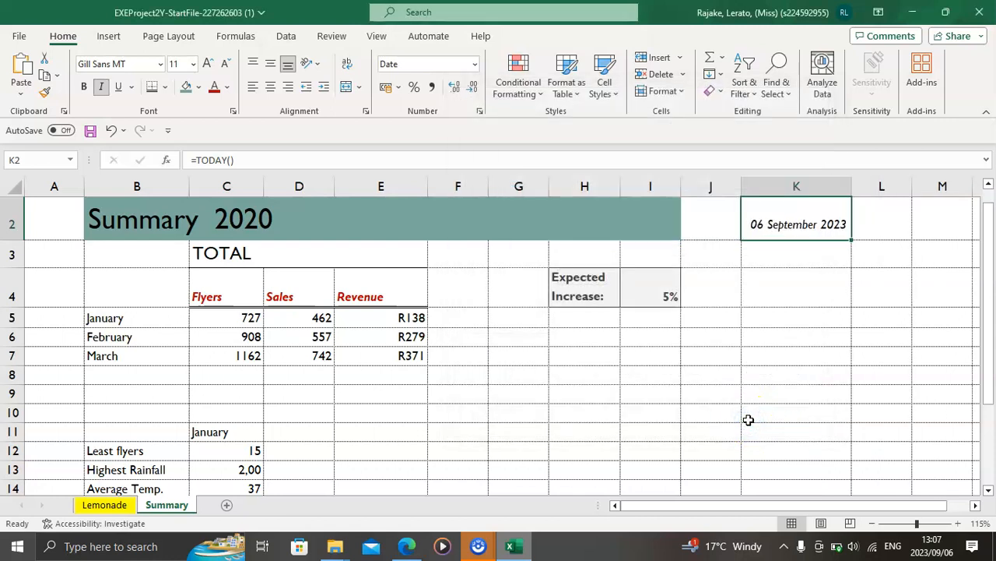
Step: Copy the pie chart range B17:C19 from instruction 17 in the PDF and select that range on the Summary sheet in Excel
left_click(409, 551)
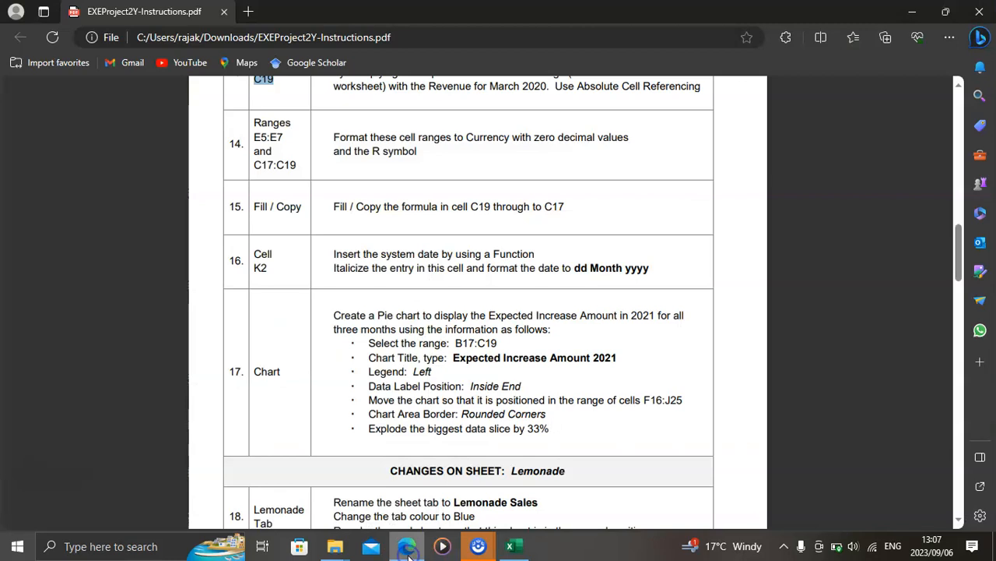
scroll(403, 402, "down", 1)
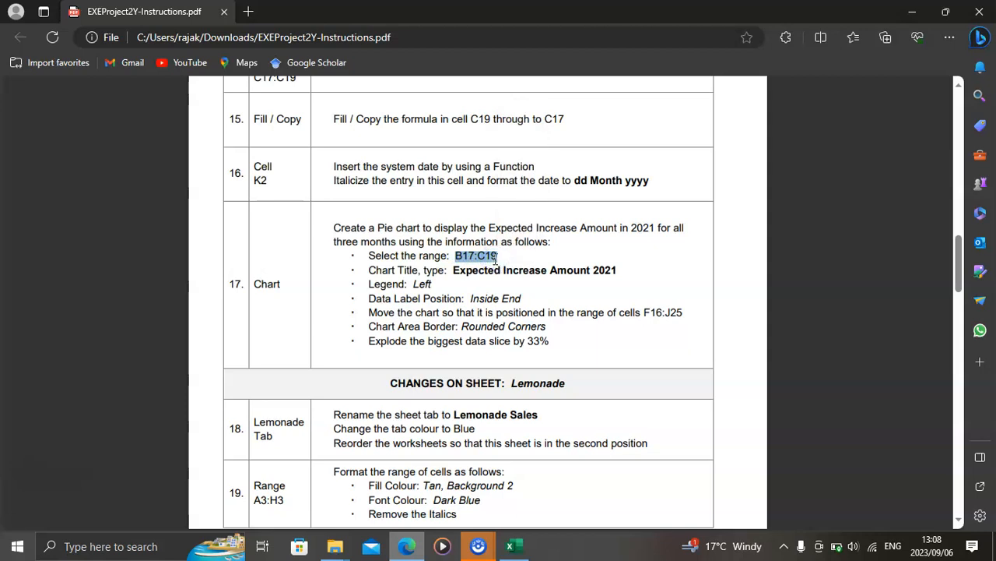
left_click(511, 545)
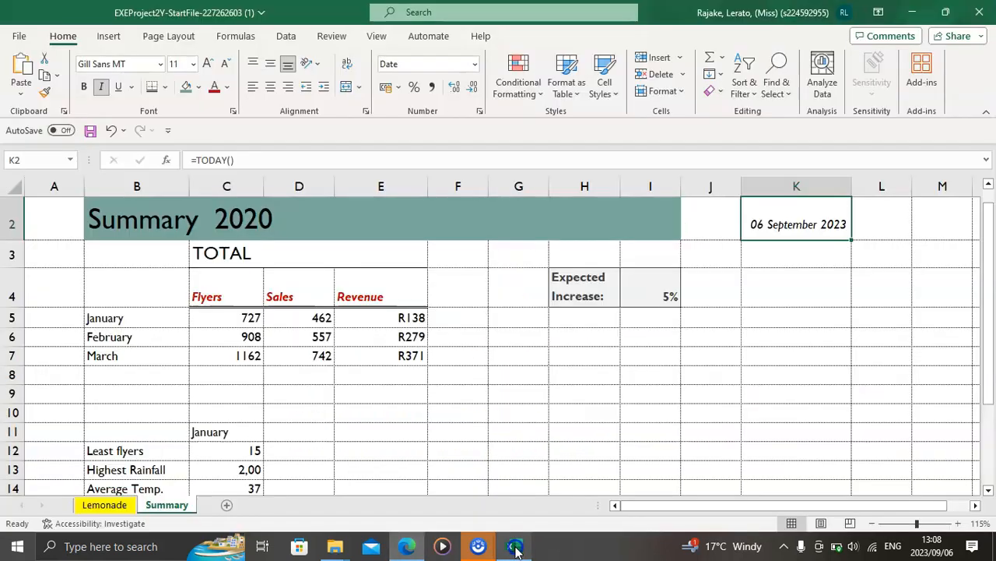
type("B17:C19")
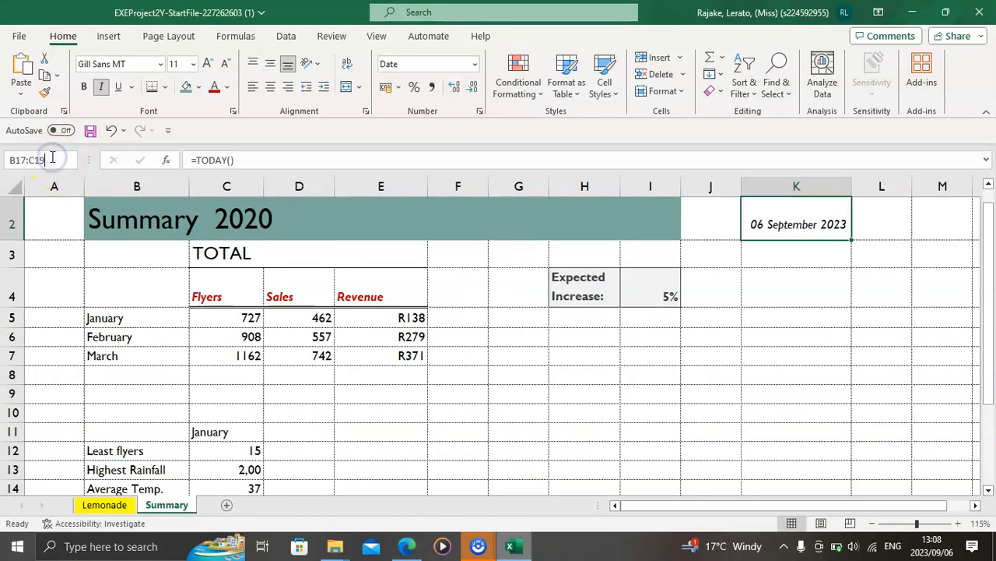
key("Return")
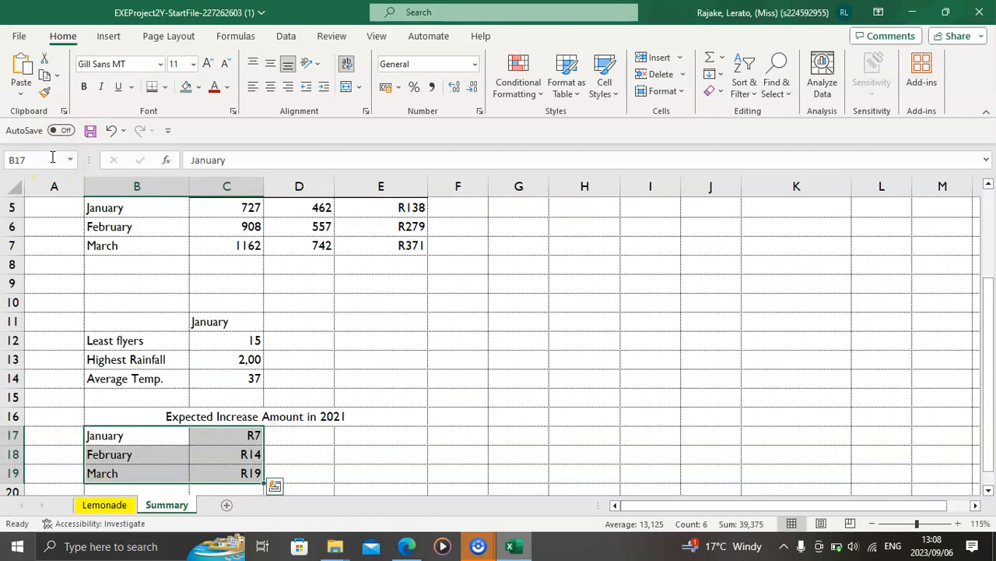
Step: Insert a standard 2-D pie chart from the selected range B17:C19 on the Summary sheet
left_click(113, 38)
left_click(428, 111)
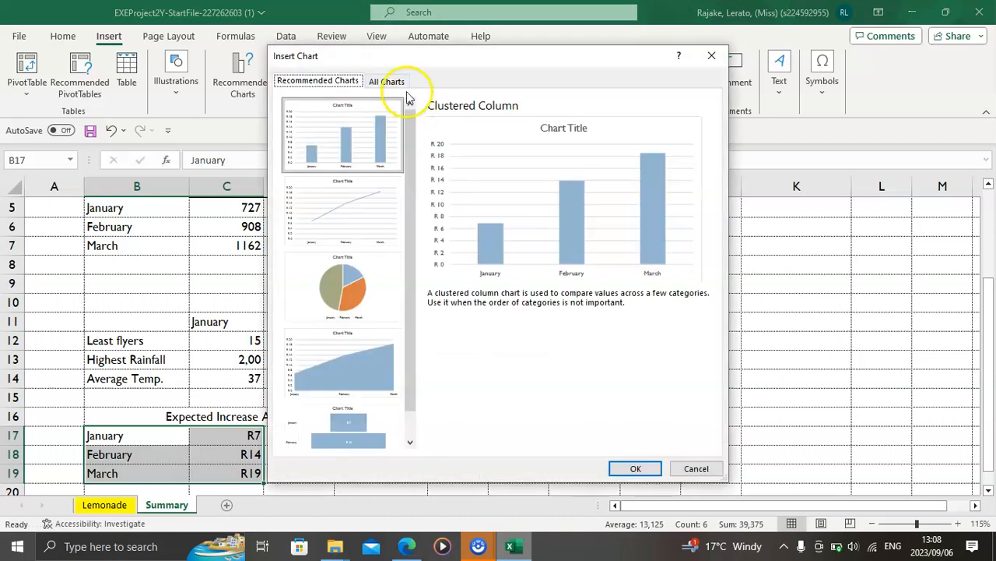
left_click(398, 81)
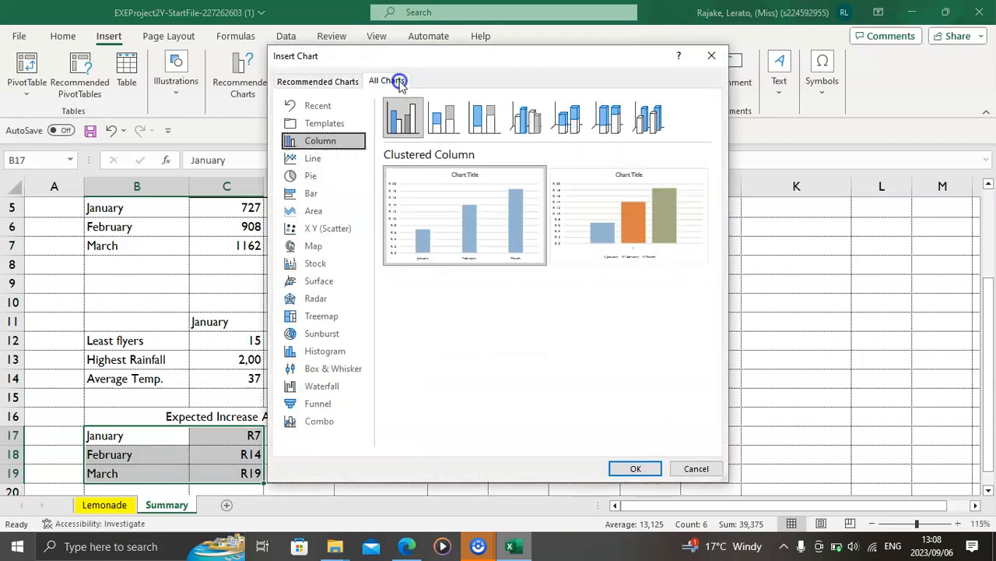
left_click(300, 176)
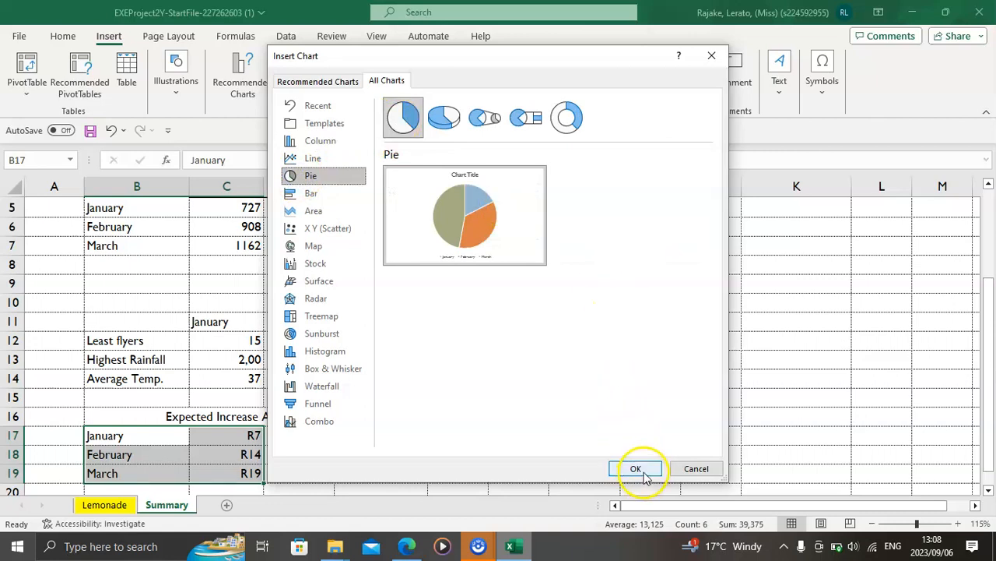
left_click(636, 469)
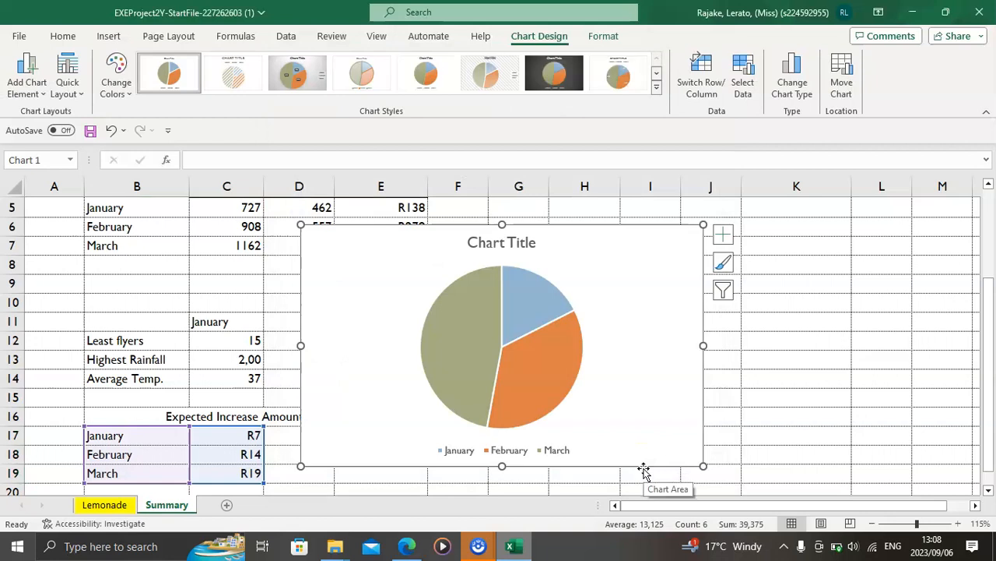
Step: Check the chart title in instruction 17 of the PDF and title the pie chart "Expected Increase Amount 2021" in Excel
left_click(413, 548)
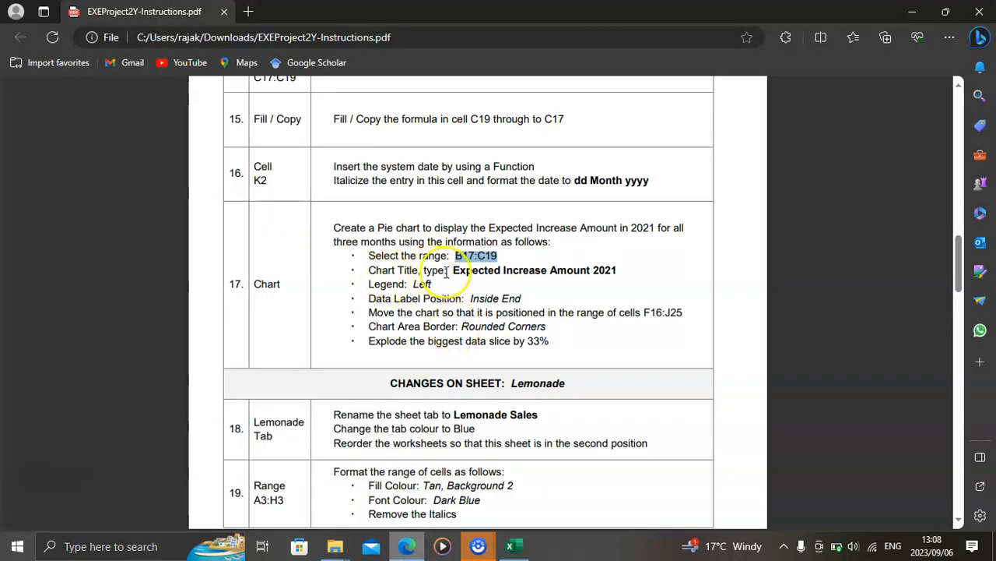
left_click(510, 550)
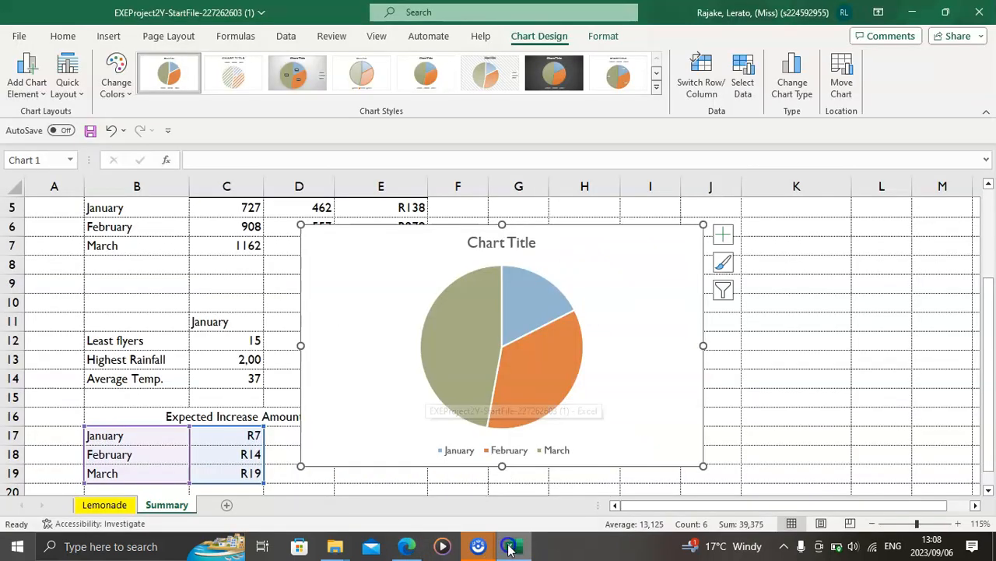
left_click(495, 244)
type("Expected Increase Amount in 2021")
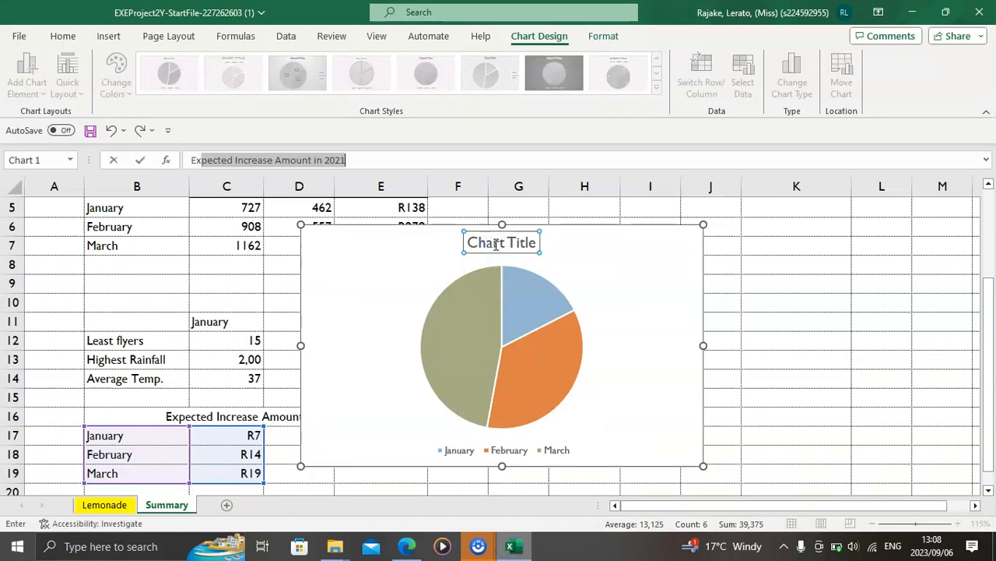
key("Return")
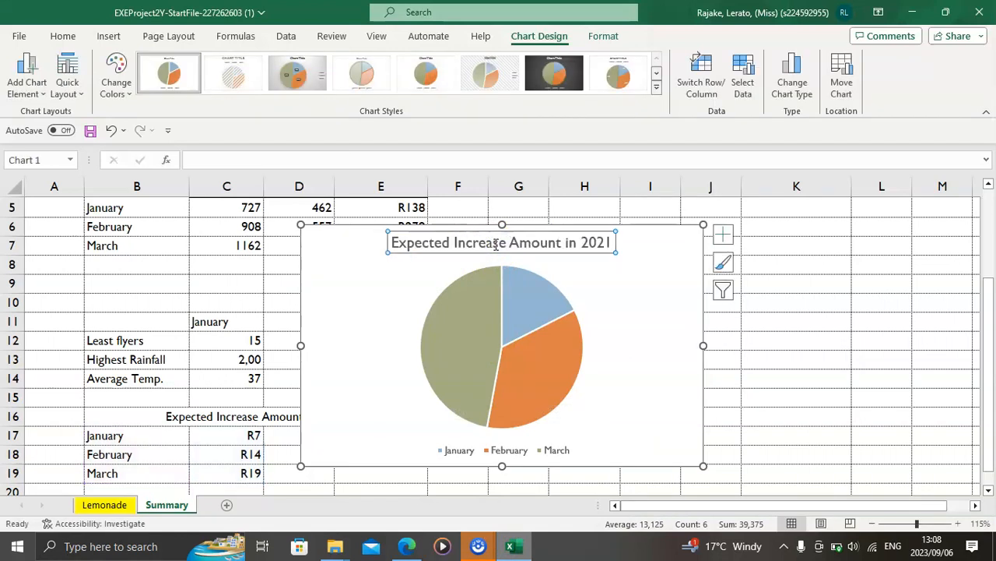
double_click(577, 243)
key("BackSpace")
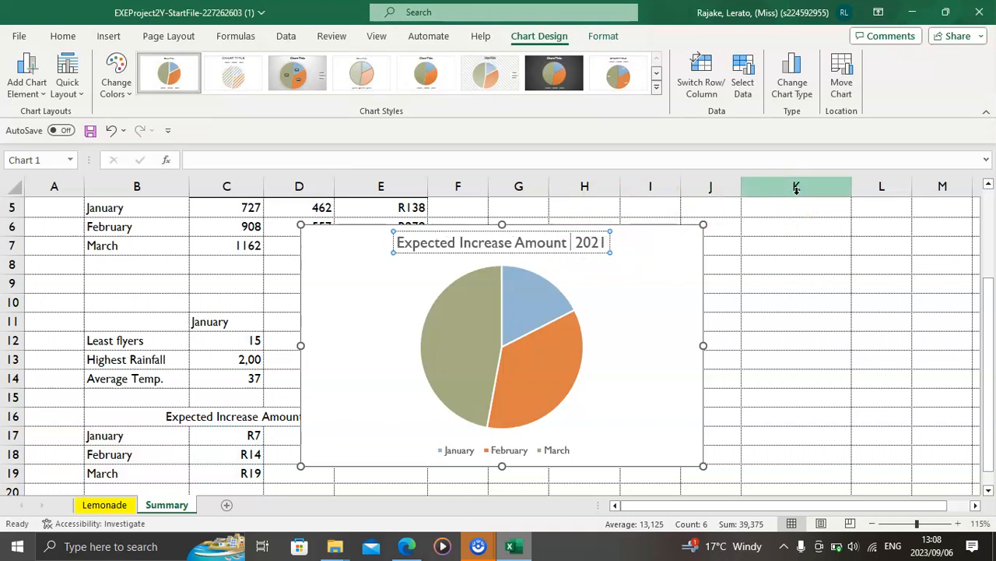
key("BackSpace")
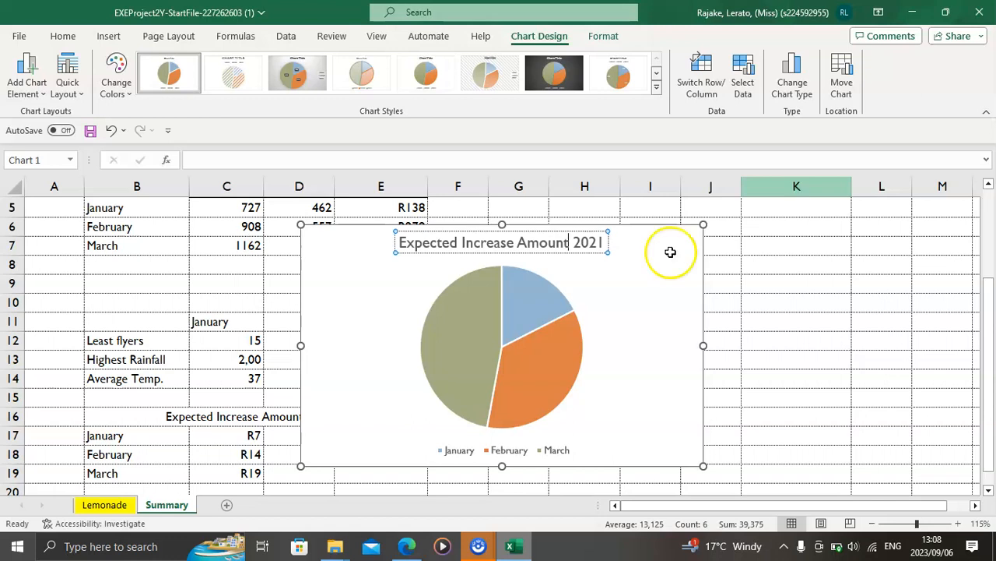
Step: Check the legend setting in the PDF and place the pie chart's legend at Left in Excel
left_click(407, 545)
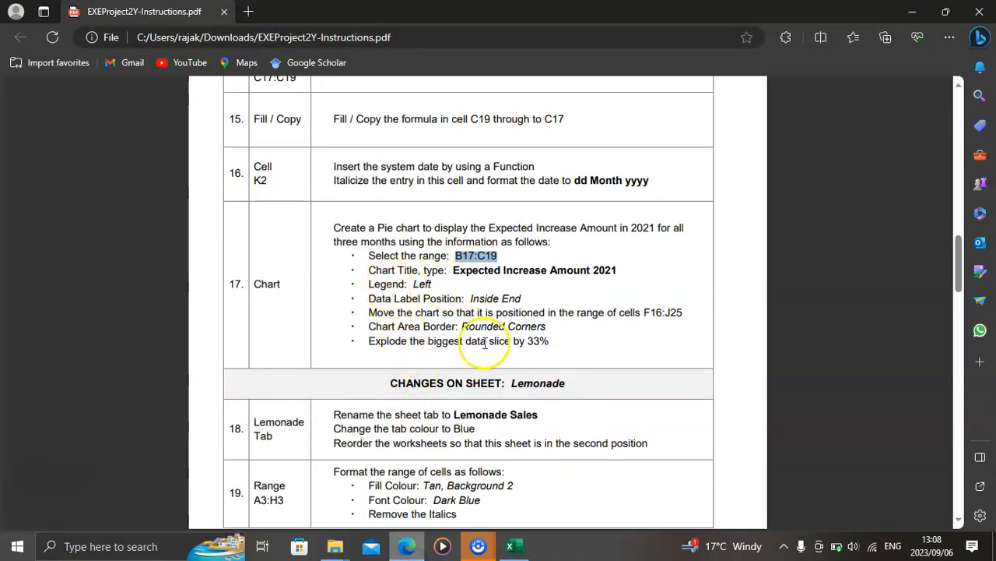
left_click(525, 554)
left_click(349, 298)
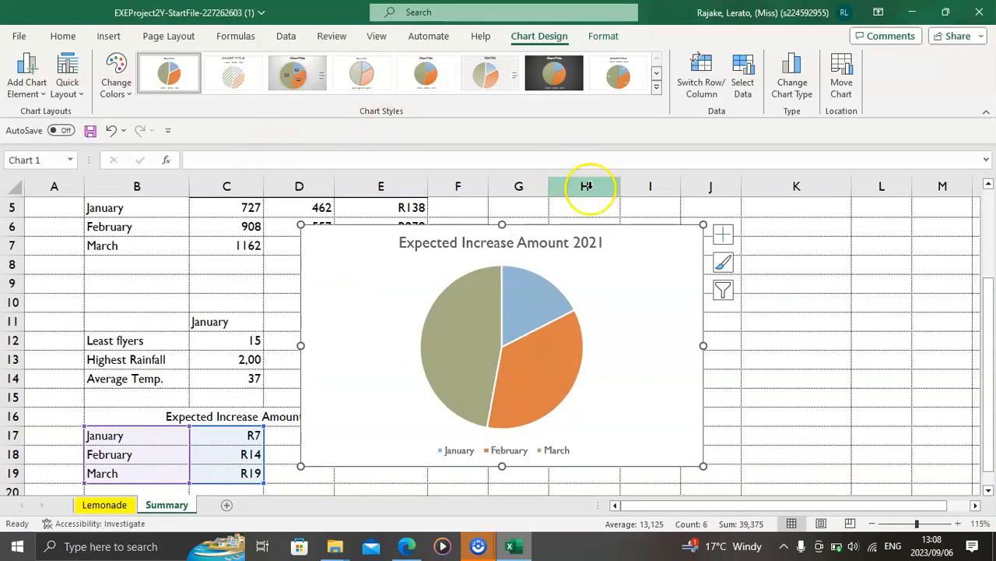
left_click(724, 237)
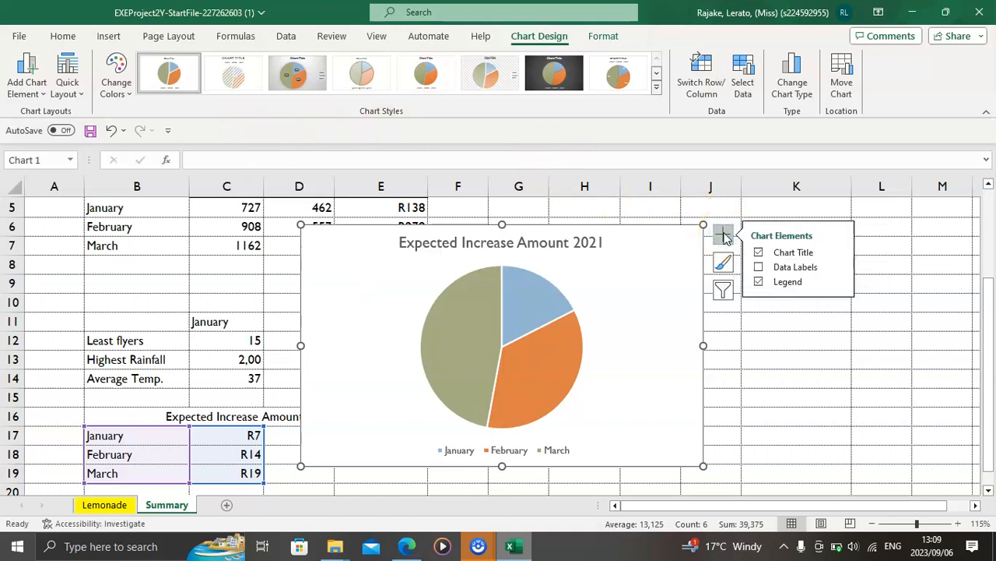
left_click(842, 285)
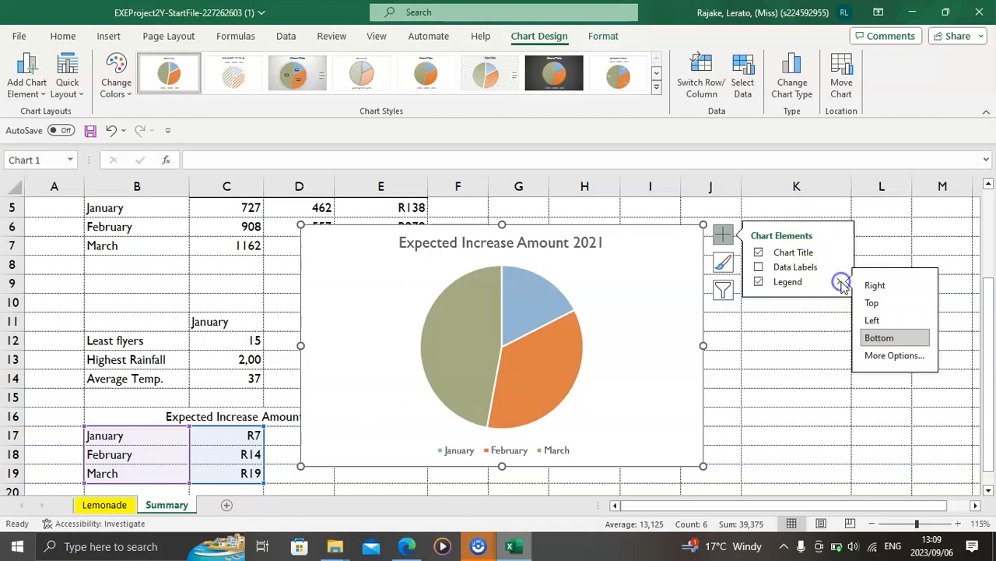
left_click(872, 321)
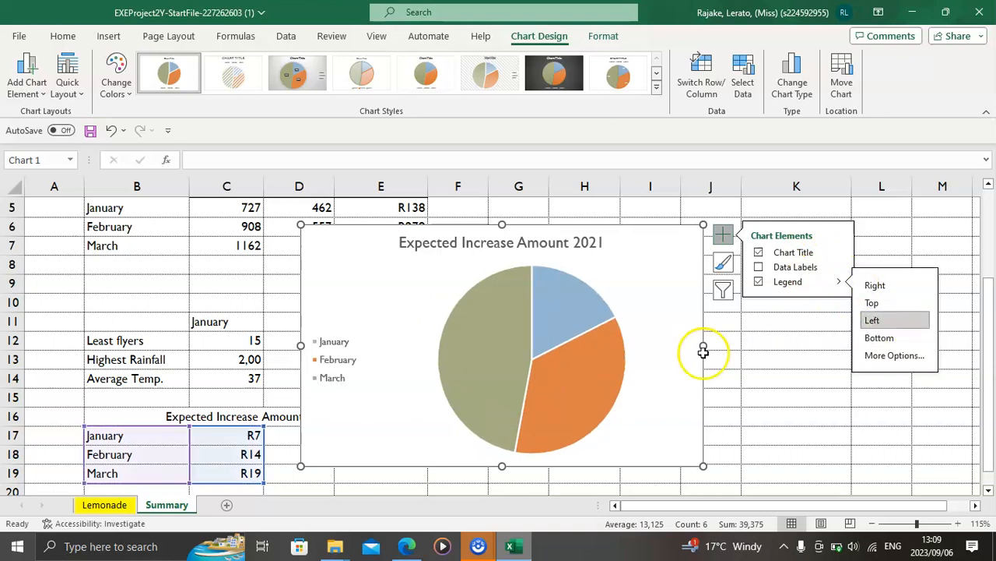
Step: Check the data label position in the PDF and add Inside End data labels to the pie chart in Excel
left_click(406, 546)
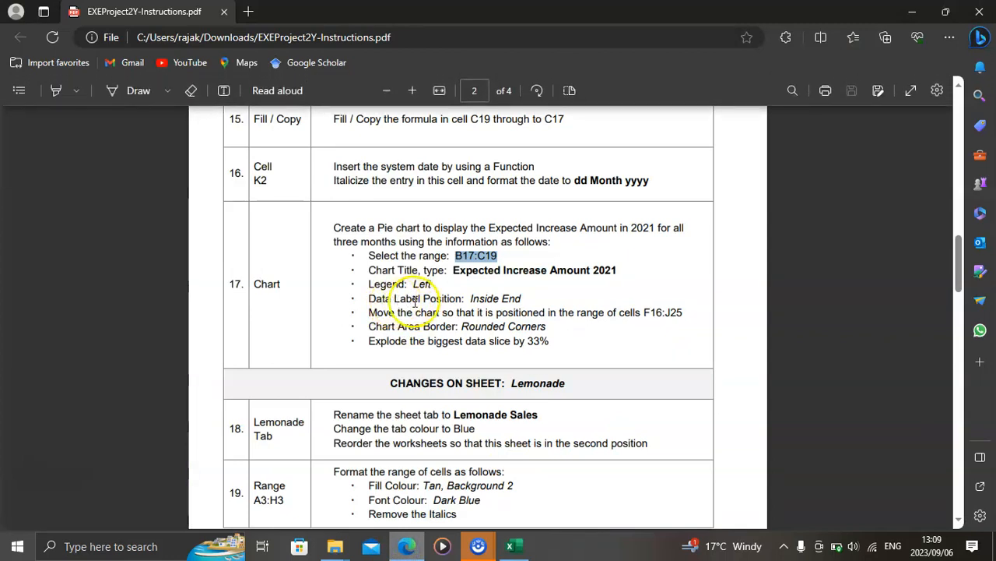
left_click(514, 549)
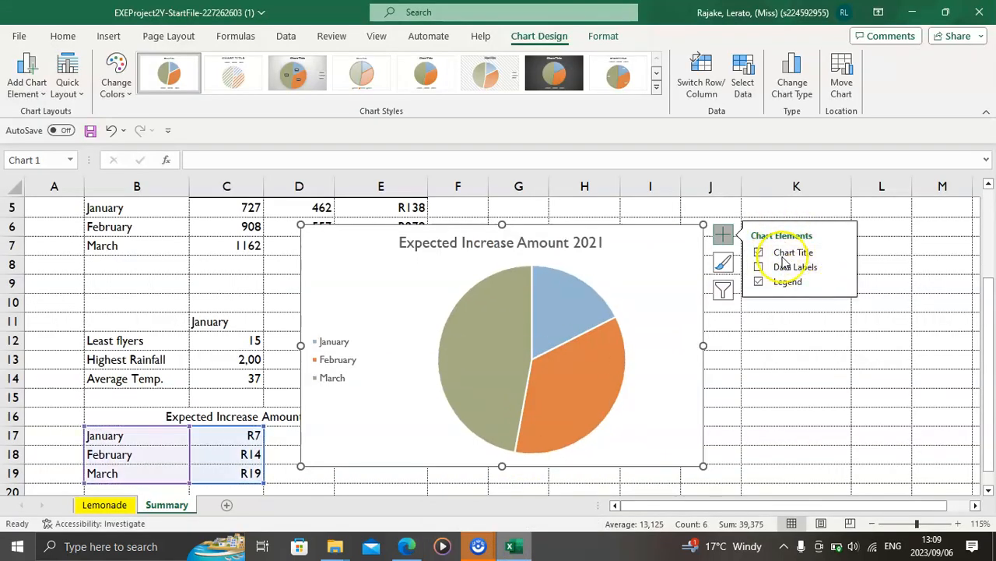
left_click(839, 267)
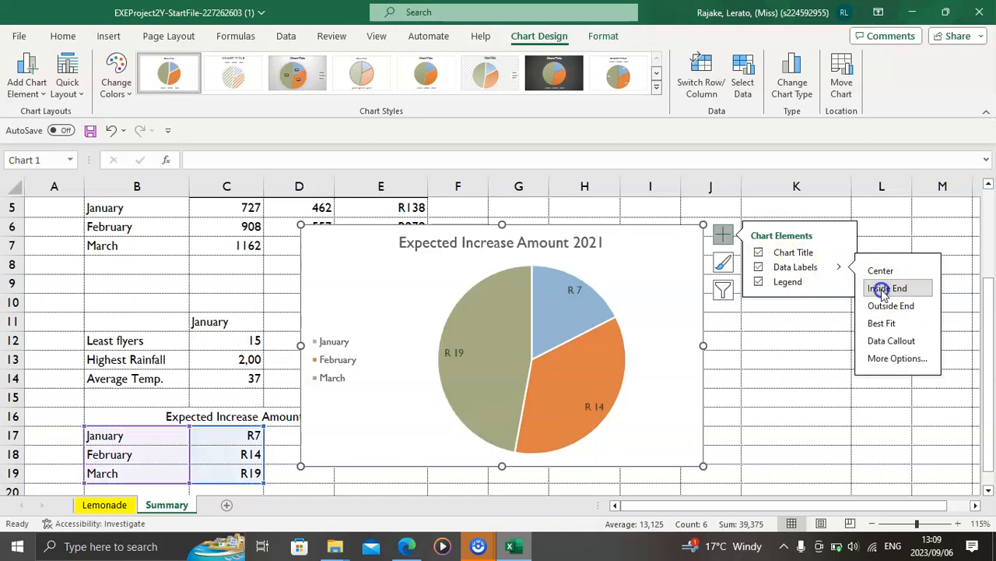
Step: Check the chart range in the PDF, then in Excel move the pie chart's corner to F16 and narrow it to end at column J
left_click(405, 547)
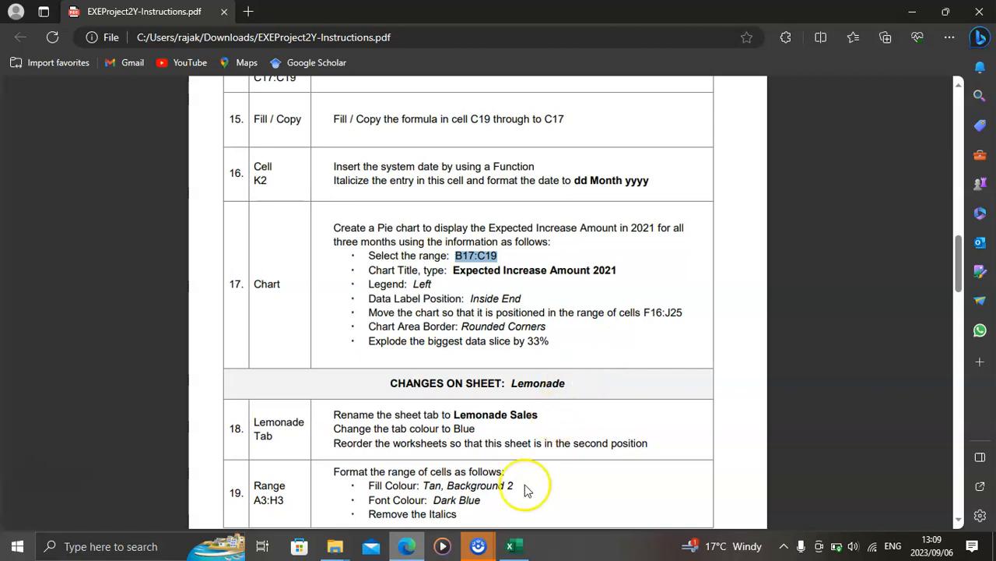
left_click(514, 548)
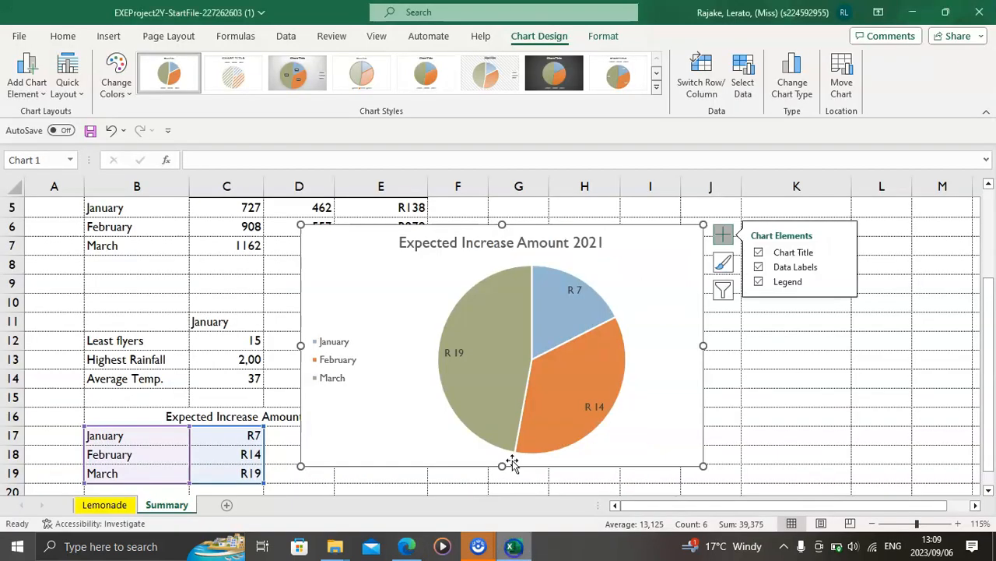
left_click_drag(325, 243, 517, 270)
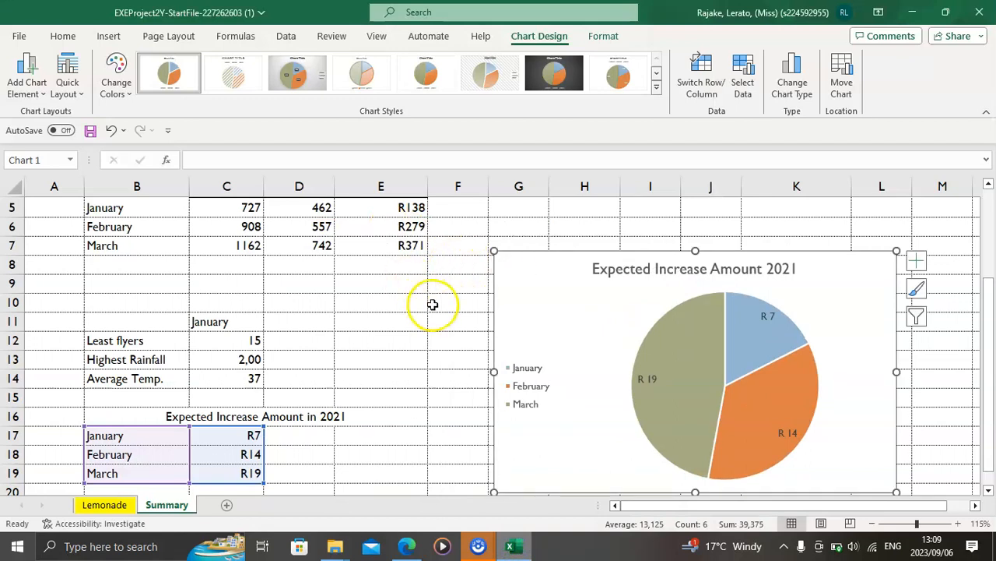
scroll(444, 327, "down", 1)
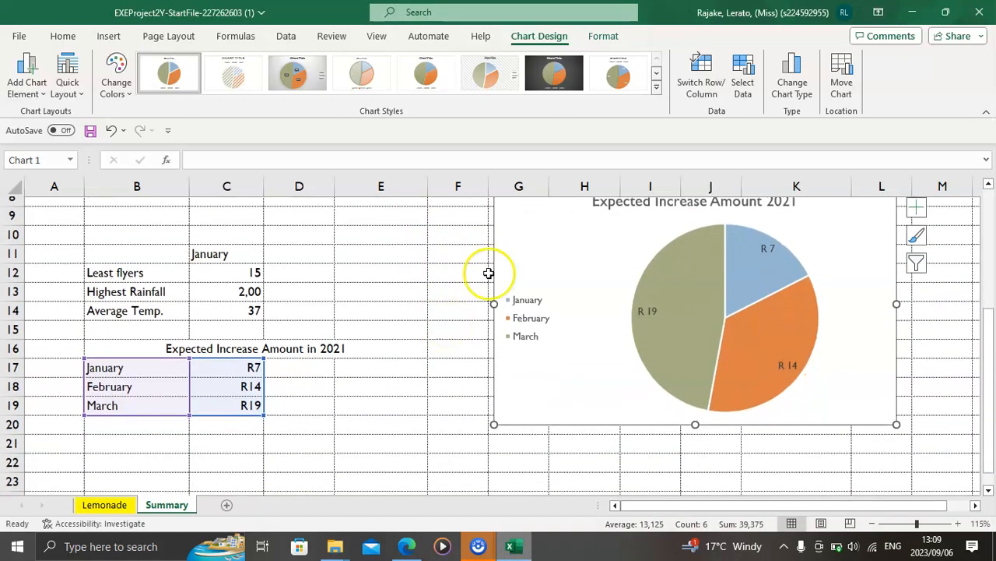
left_click_drag(521, 215, 457, 371)
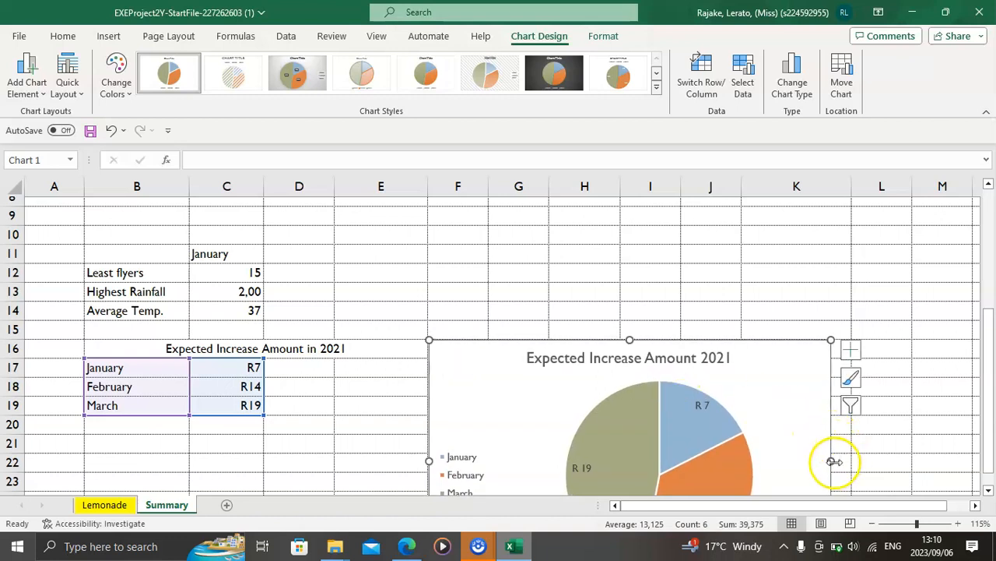
left_click_drag(831, 462, 742, 447)
Step: Shorten the pie chart so that its lower edge ends at row 25, fitting it within F16:J25
scroll(475, 276, "down", 3)
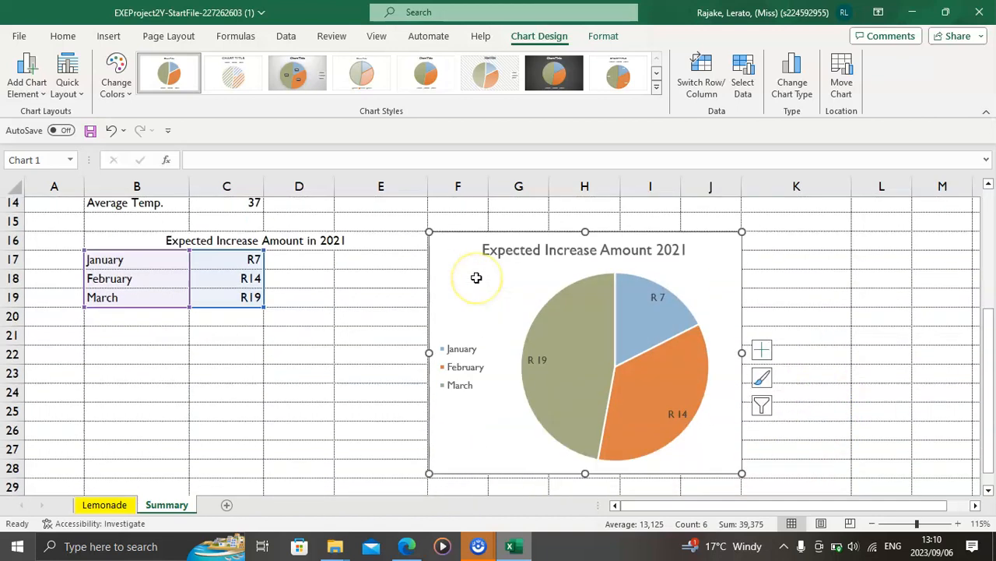
scroll(476, 278, "down", 1)
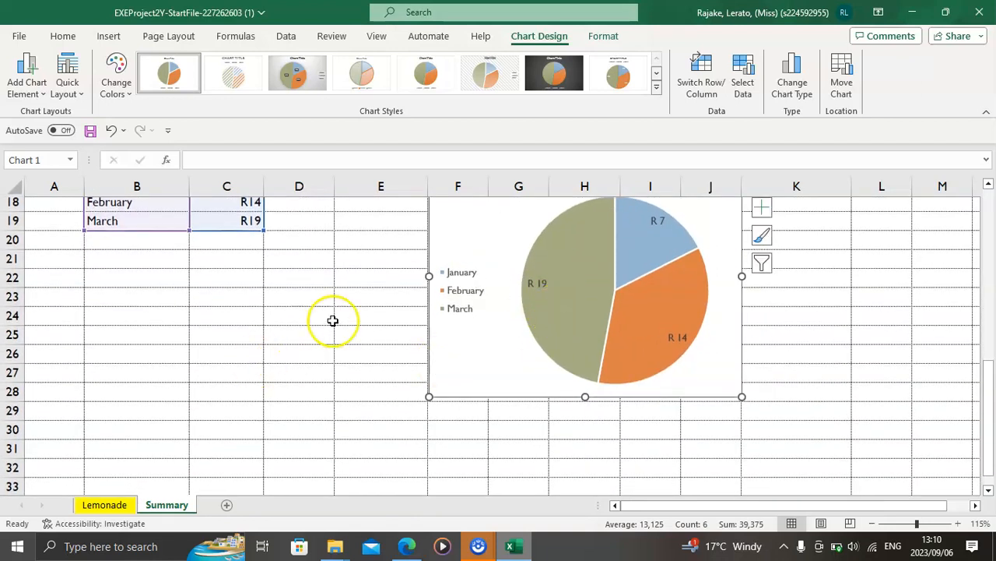
left_click(368, 332)
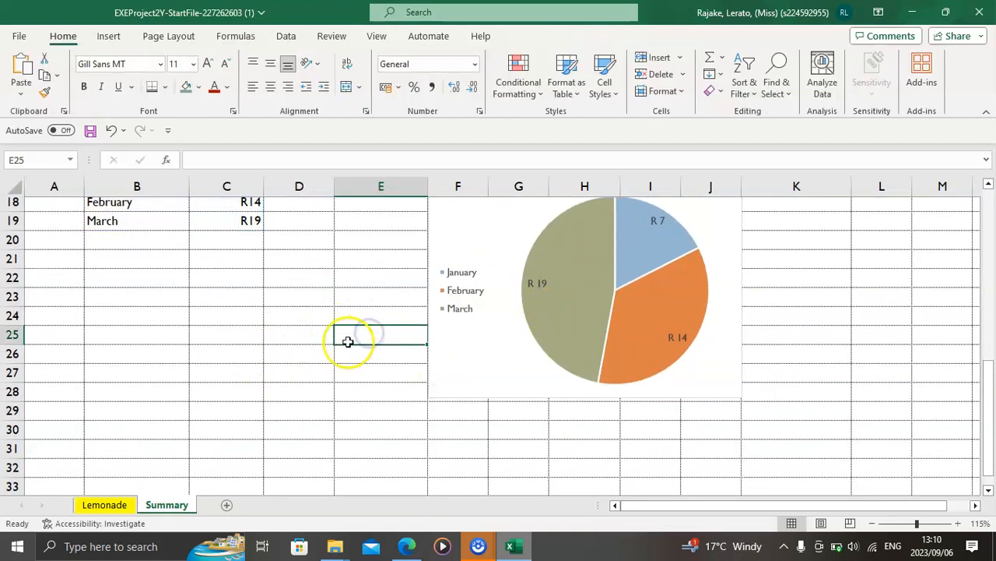
left_click(496, 373)
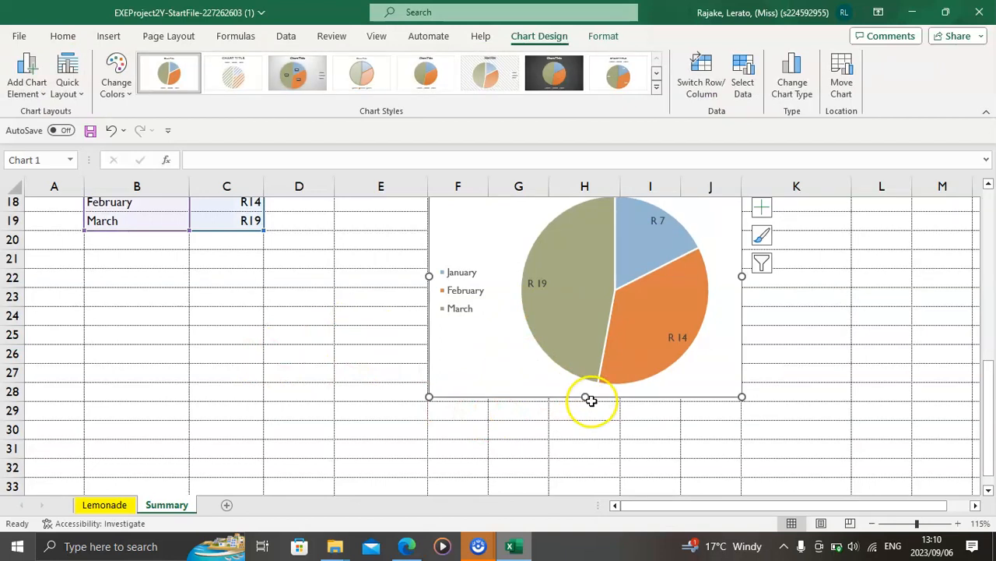
left_click_drag(586, 396, 585, 345)
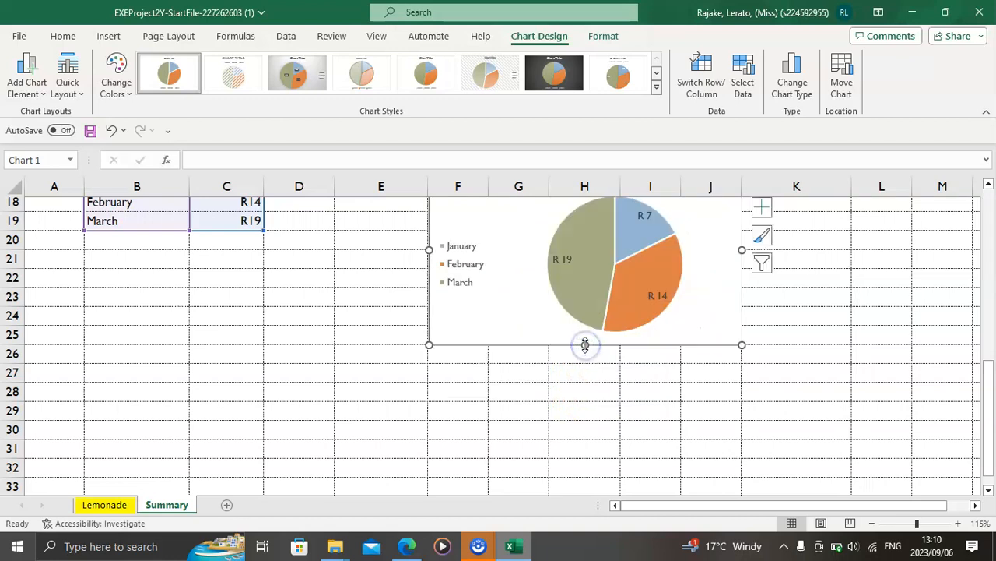
left_click(382, 336)
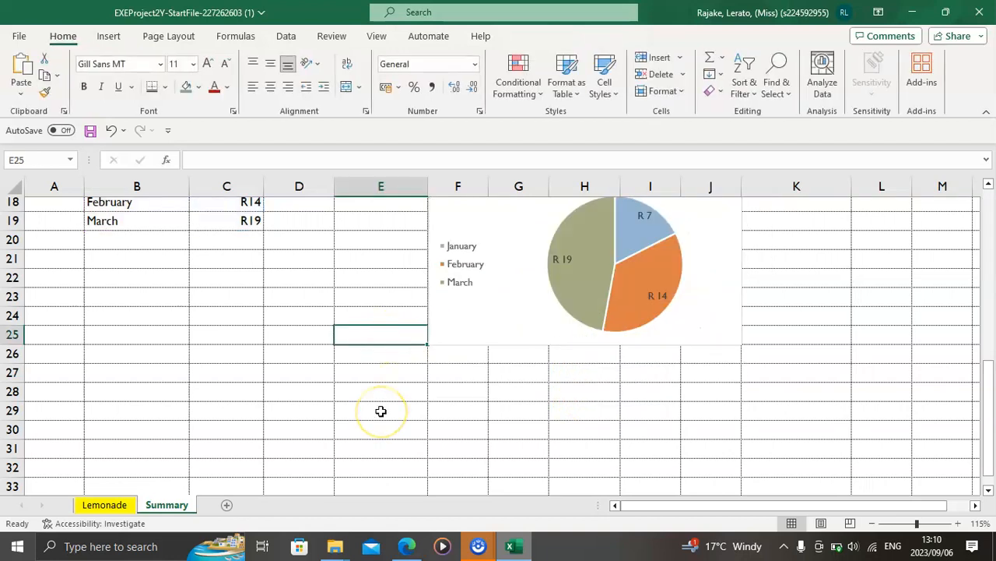
scroll(381, 411, "up", 2)
left_click(440, 285)
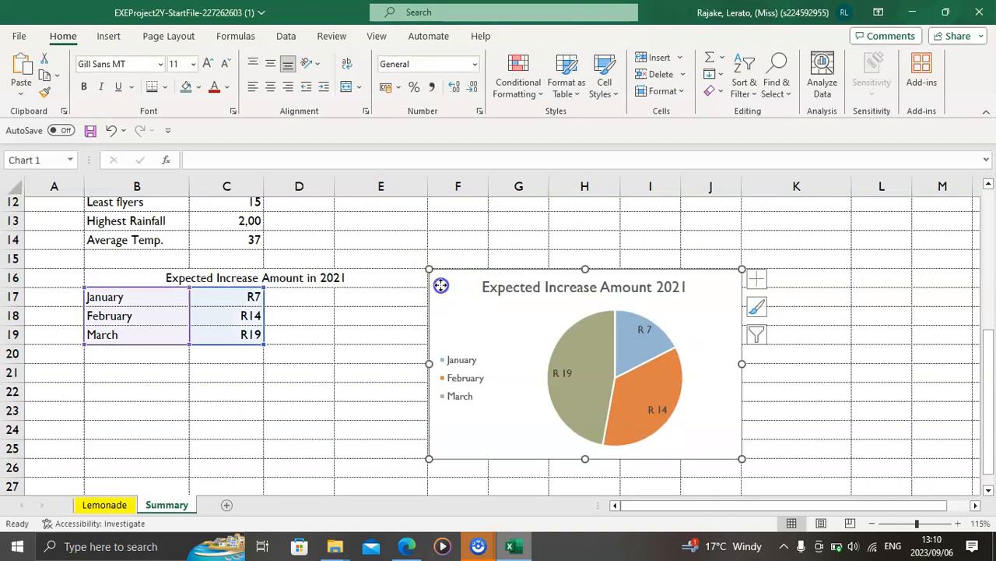
Step: Check the border setting in the PDF and give the pie chart's area border rounded corners in Excel
left_click(405, 547)
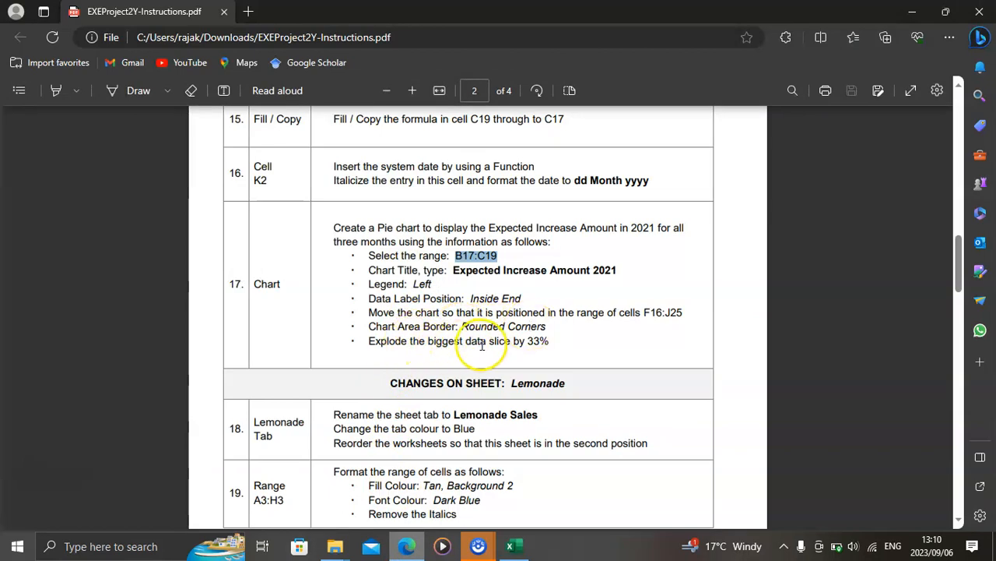
left_click(510, 546)
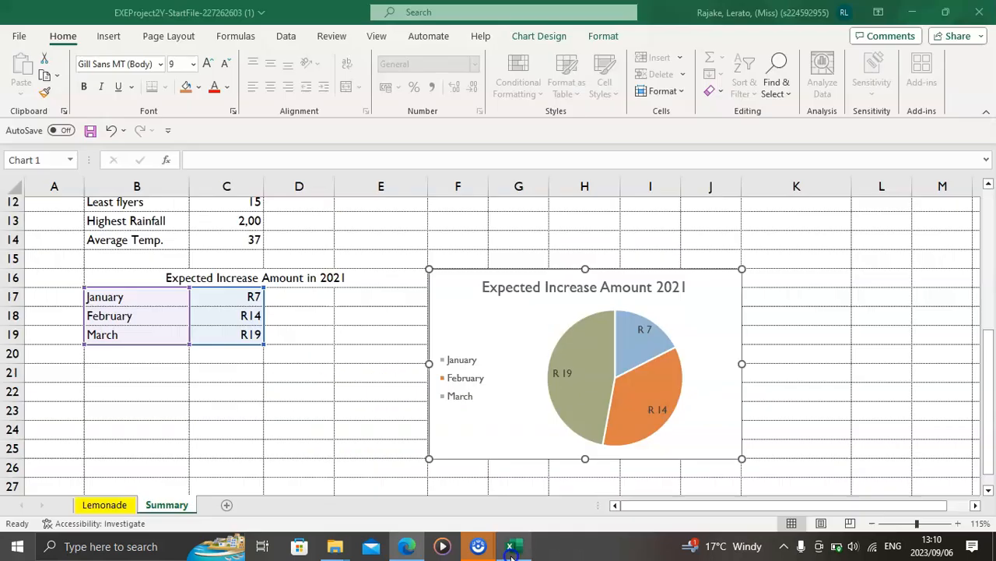
left_click(450, 301)
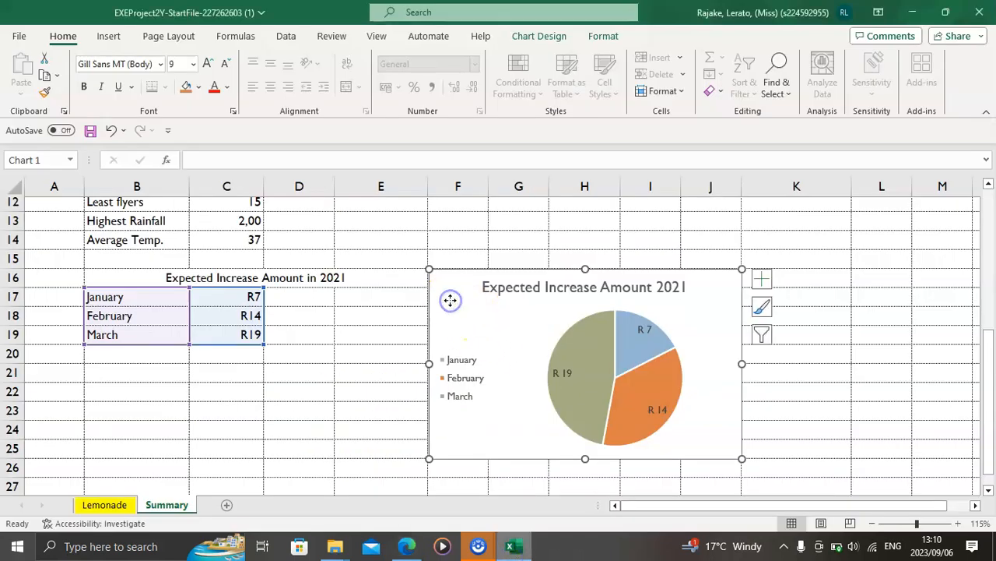
double_click(450, 301)
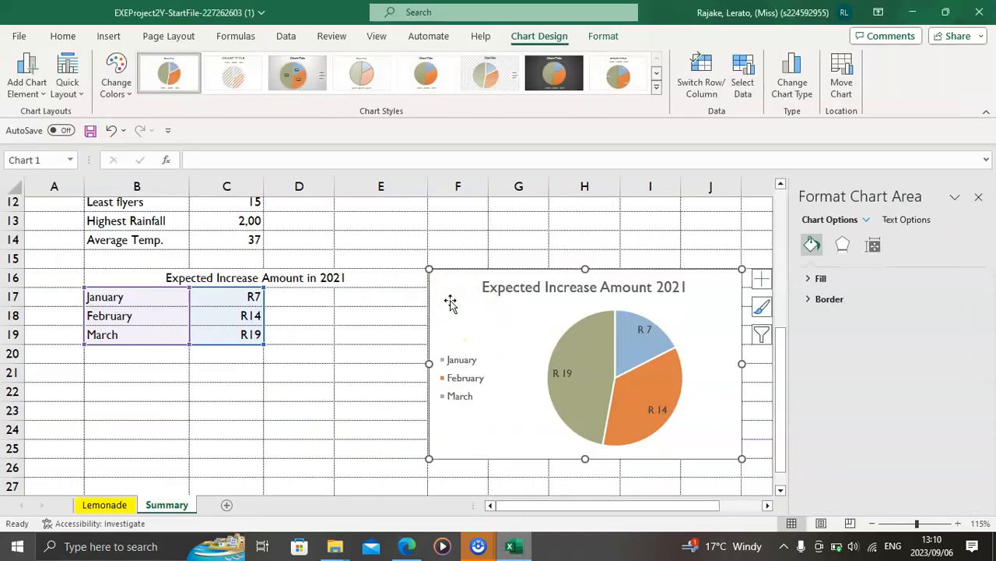
left_click(829, 303)
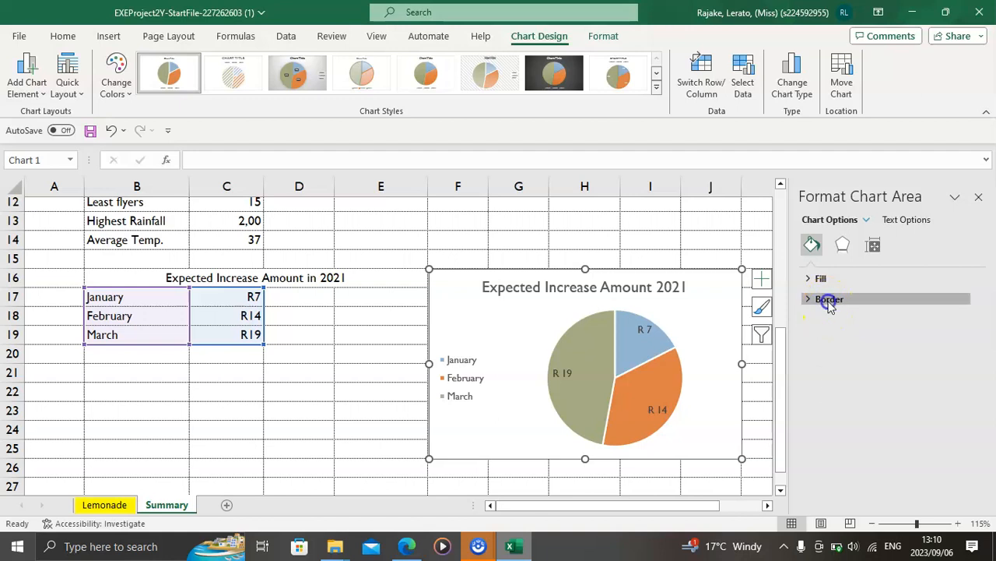
scroll(833, 359, "down", 3)
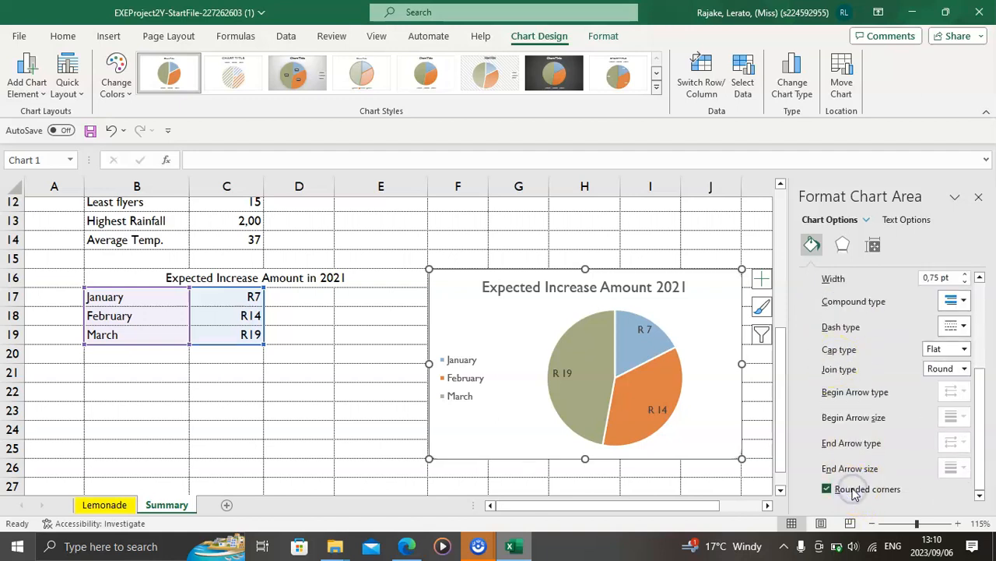
left_click(979, 198)
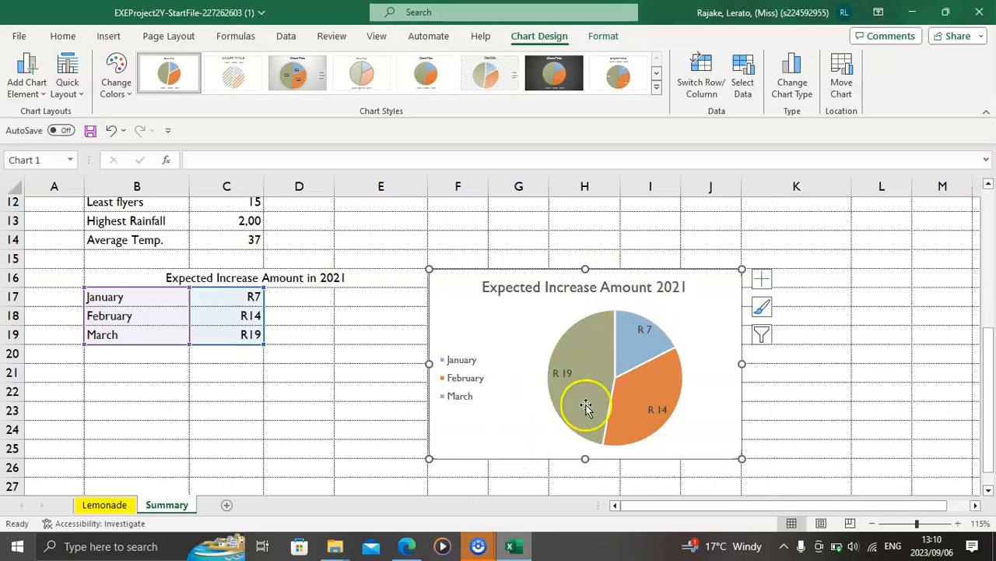
Step: Explode only the March slice, the biggest in the pie chart, by setting its point explosion to 33%
mouse_move(584, 399)
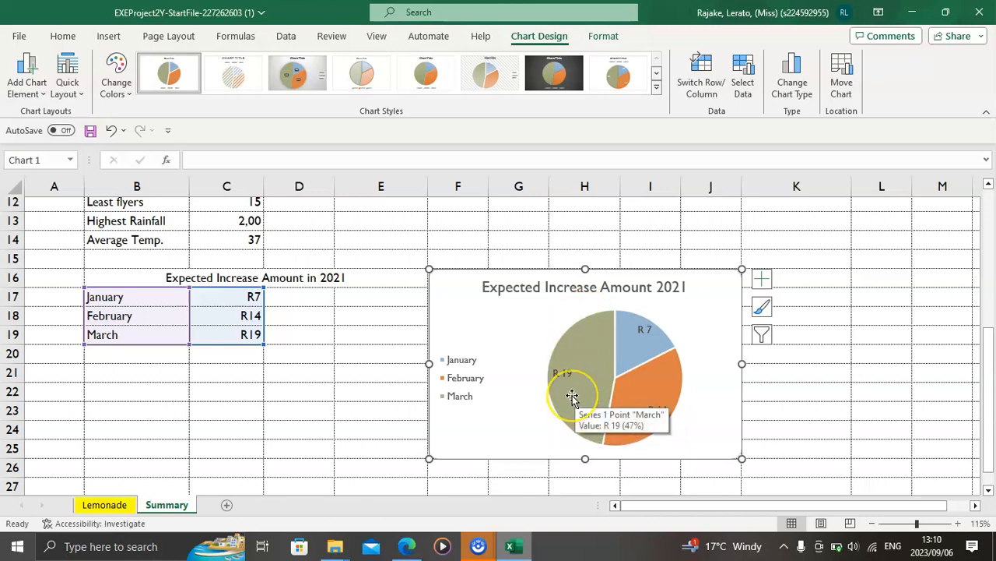
double_click(572, 397)
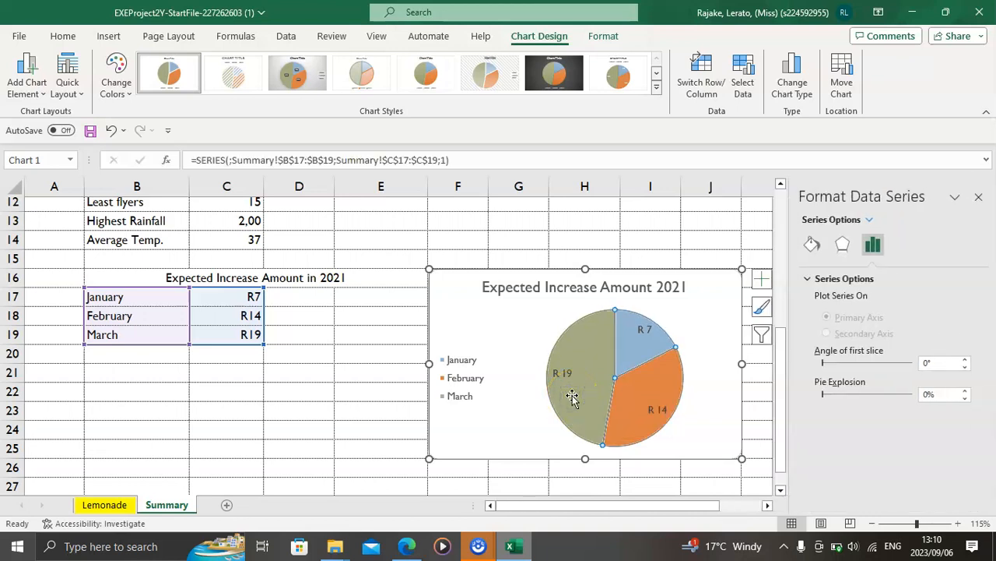
left_click(572, 397)
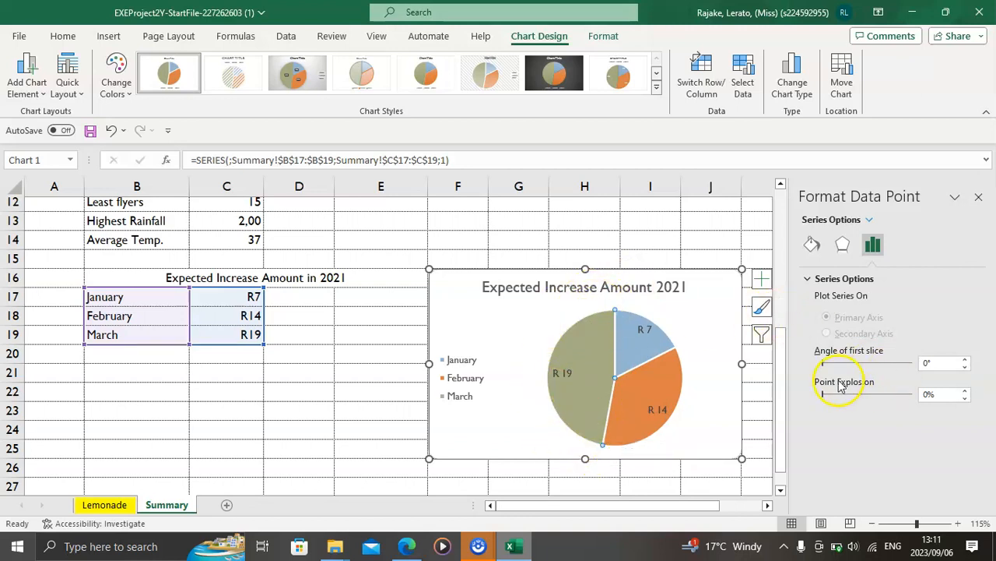
left_click(966, 390)
left_click(966, 390)
left_click(967, 390)
left_click(966, 390)
left_click(966, 390)
left_click(966, 390)
left_click(966, 390)
left_click_drag(966, 390, 966, 390)
left_click(968, 395)
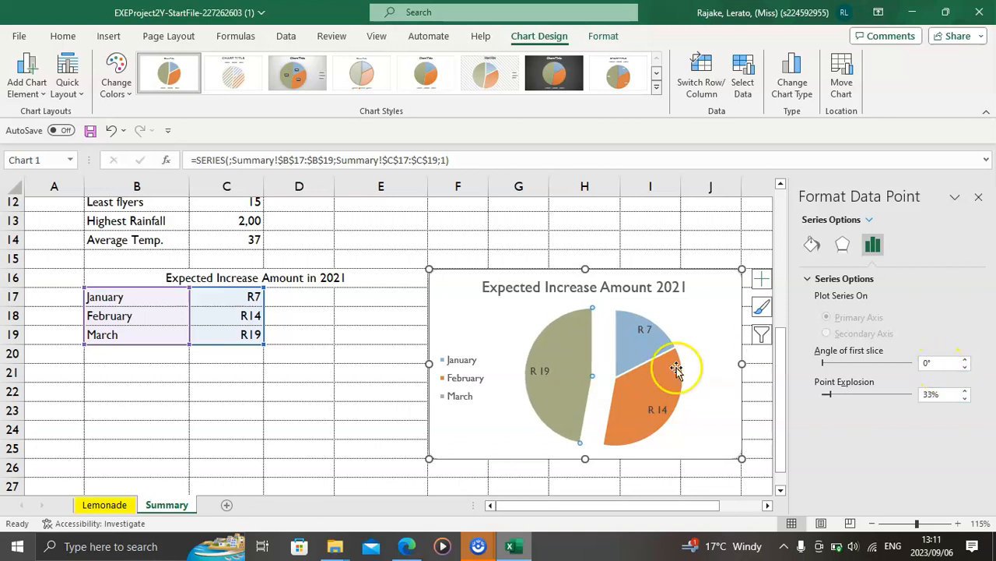
Step: Switch to the PDF instructions and read item 18 on the changes required for the Lemonade sheet tab
left_click(408, 547)
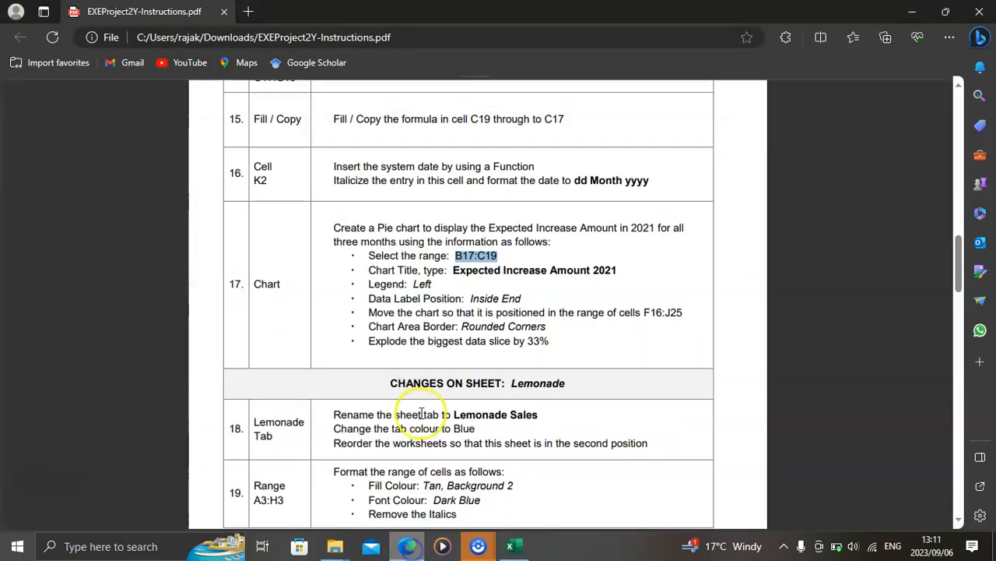
scroll(436, 389, "down", 2)
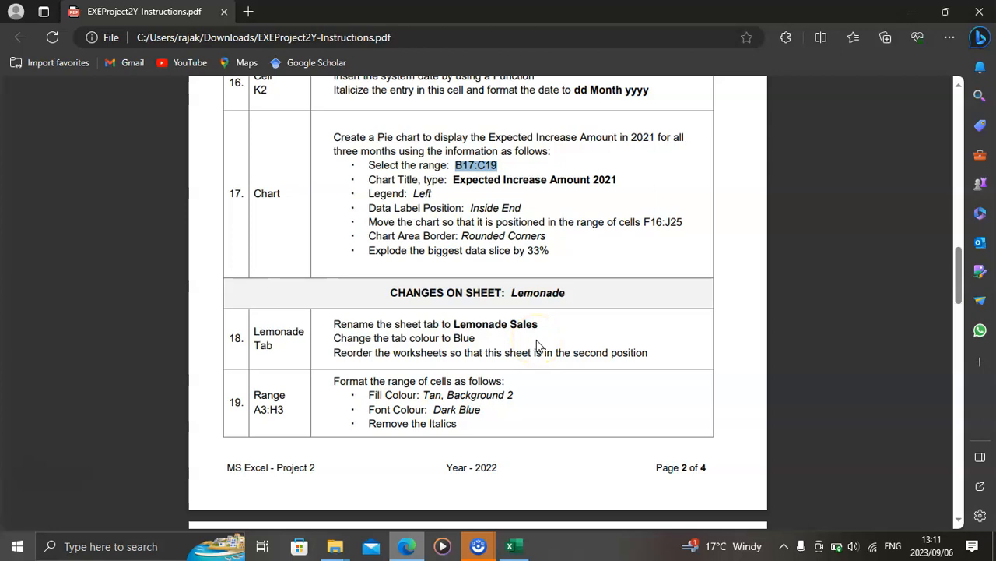
scroll(537, 344, "down", 3)
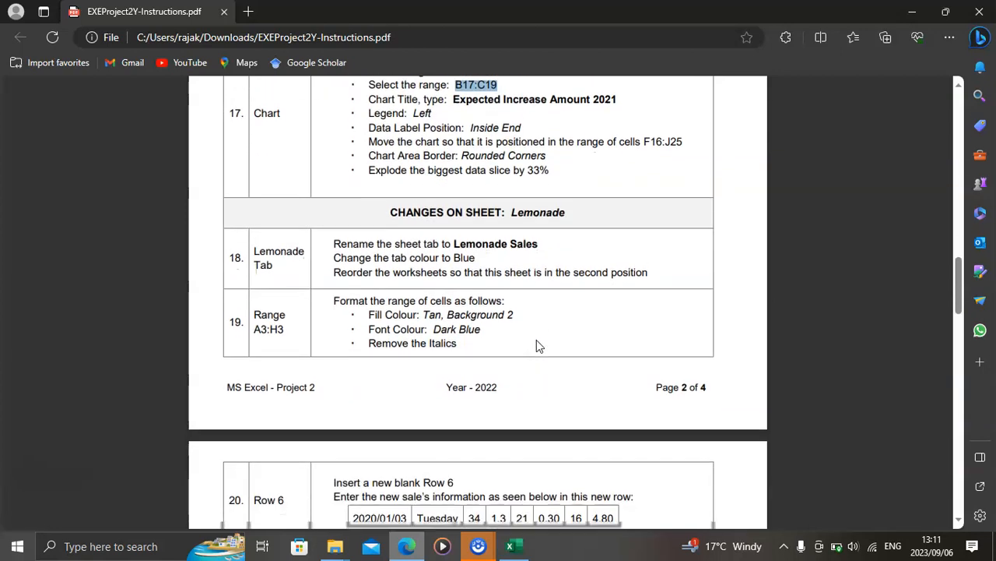
scroll(537, 345, "up", 2)
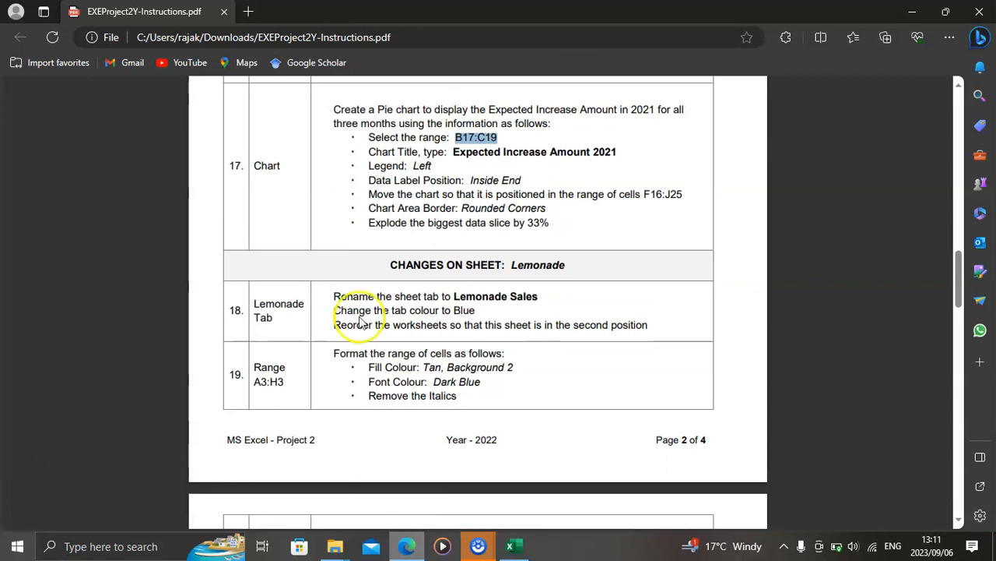